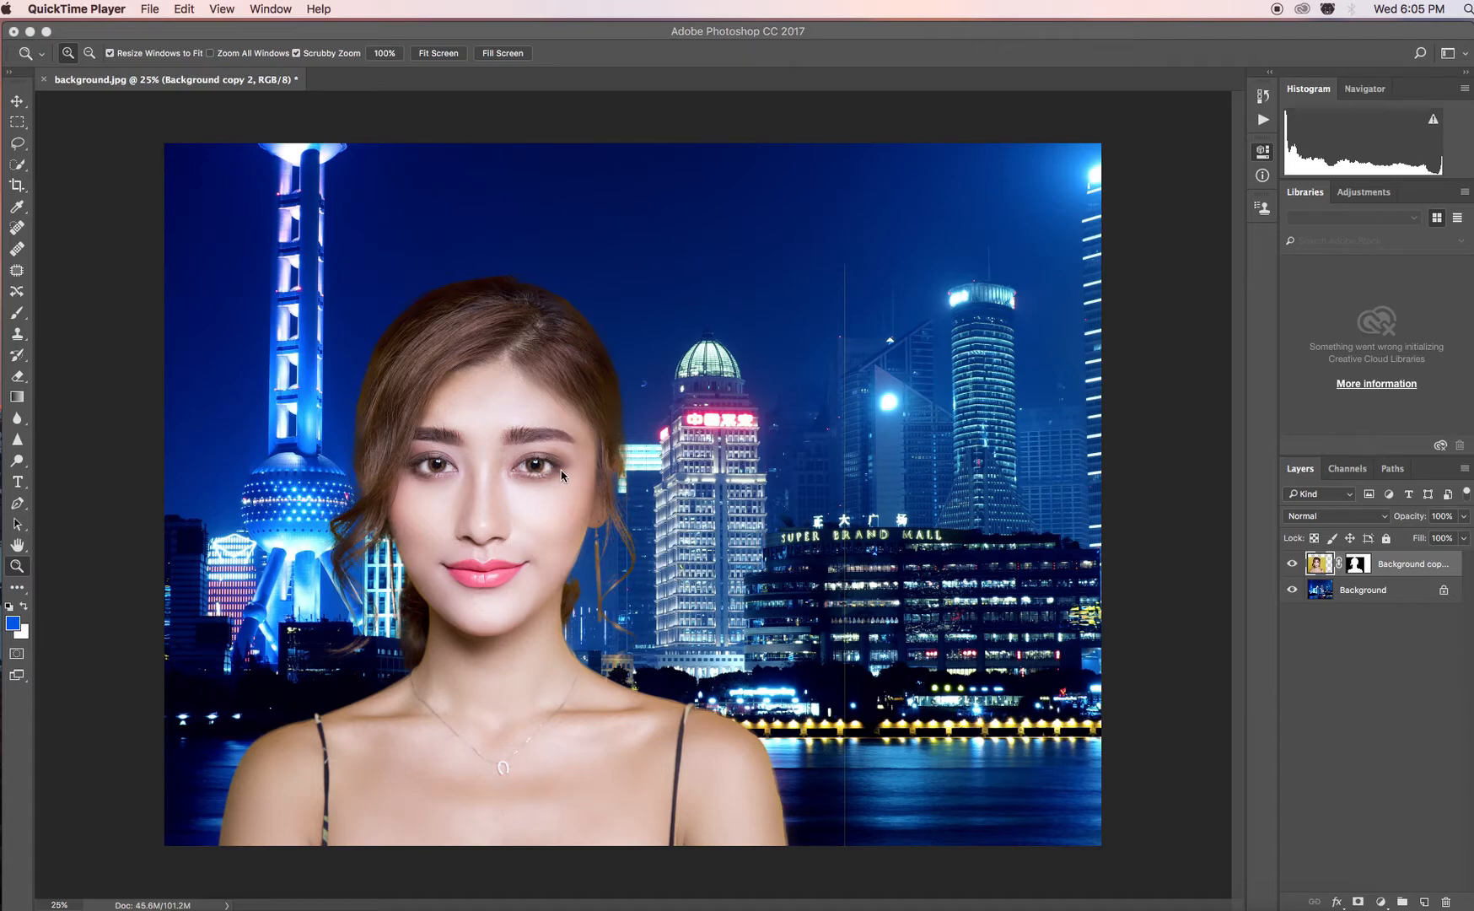
Add a Hue/Saturation adjustment layer above the portrait layer
{"action": "left_click", "coordinate": [217, 9]}
{"action": "left_click", "coordinate": [443, 240]}
{"action": "left_click", "coordinate": [248, 10]}
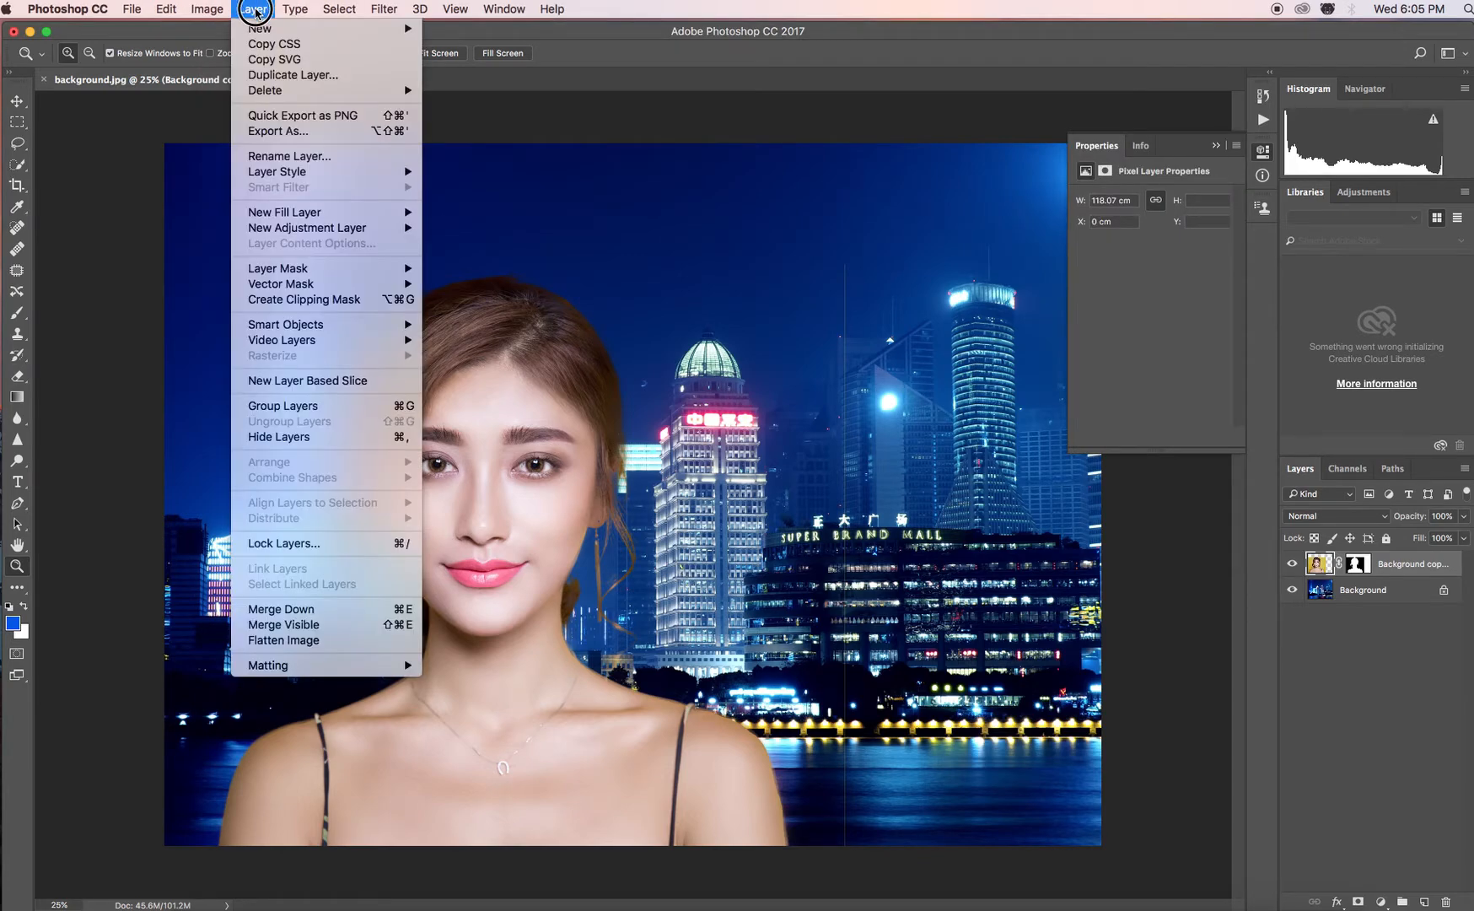
{"action": "mouse_move", "coordinate": [313, 233]}
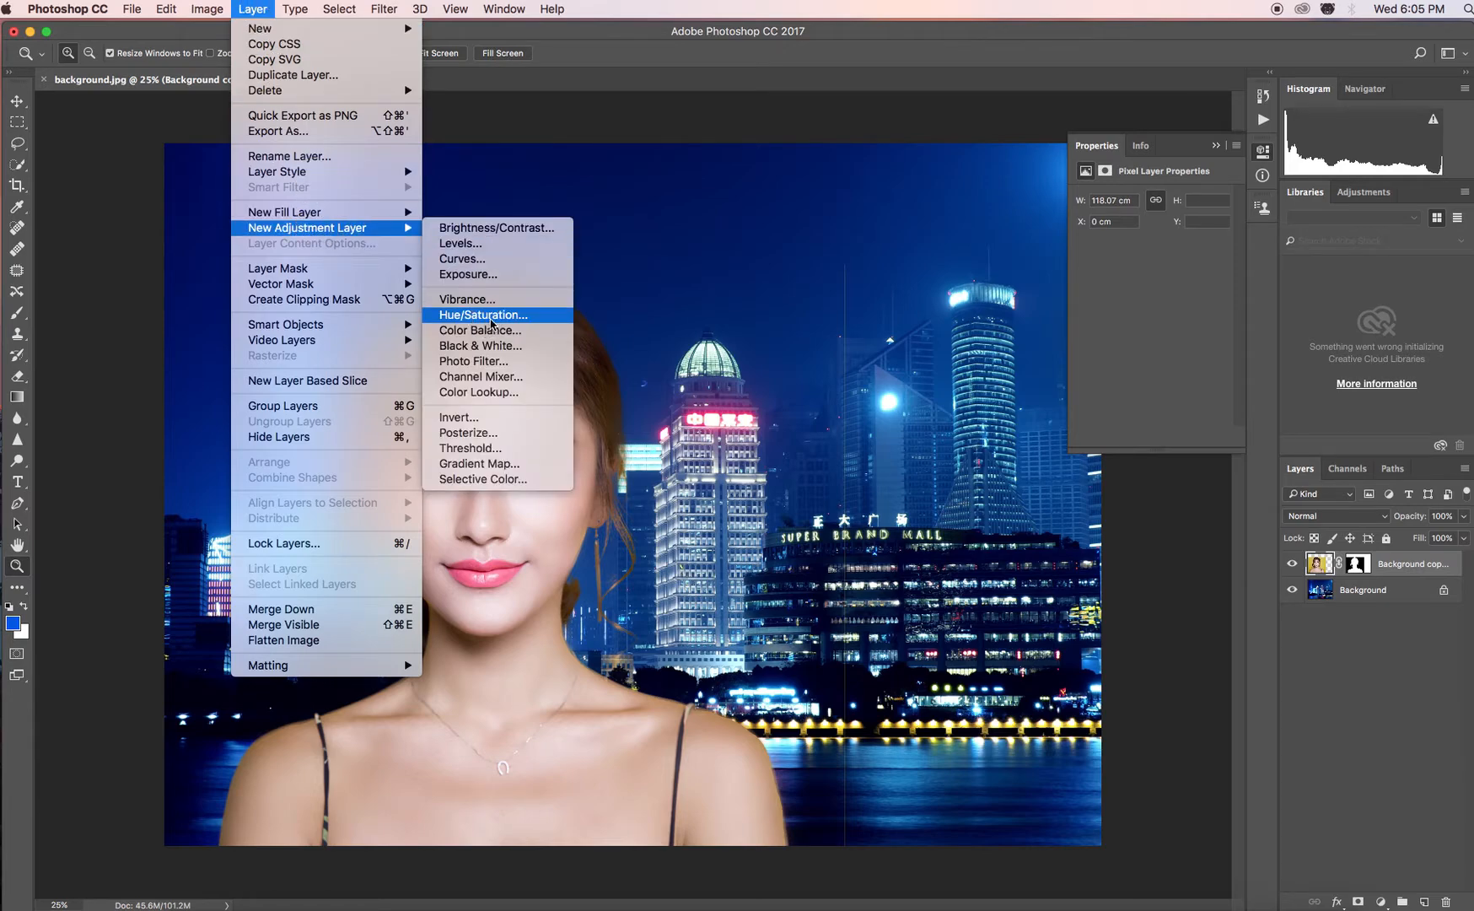
{"action": "left_click", "coordinate": [486, 320]}
{"action": "left_click", "coordinate": [902, 412]}
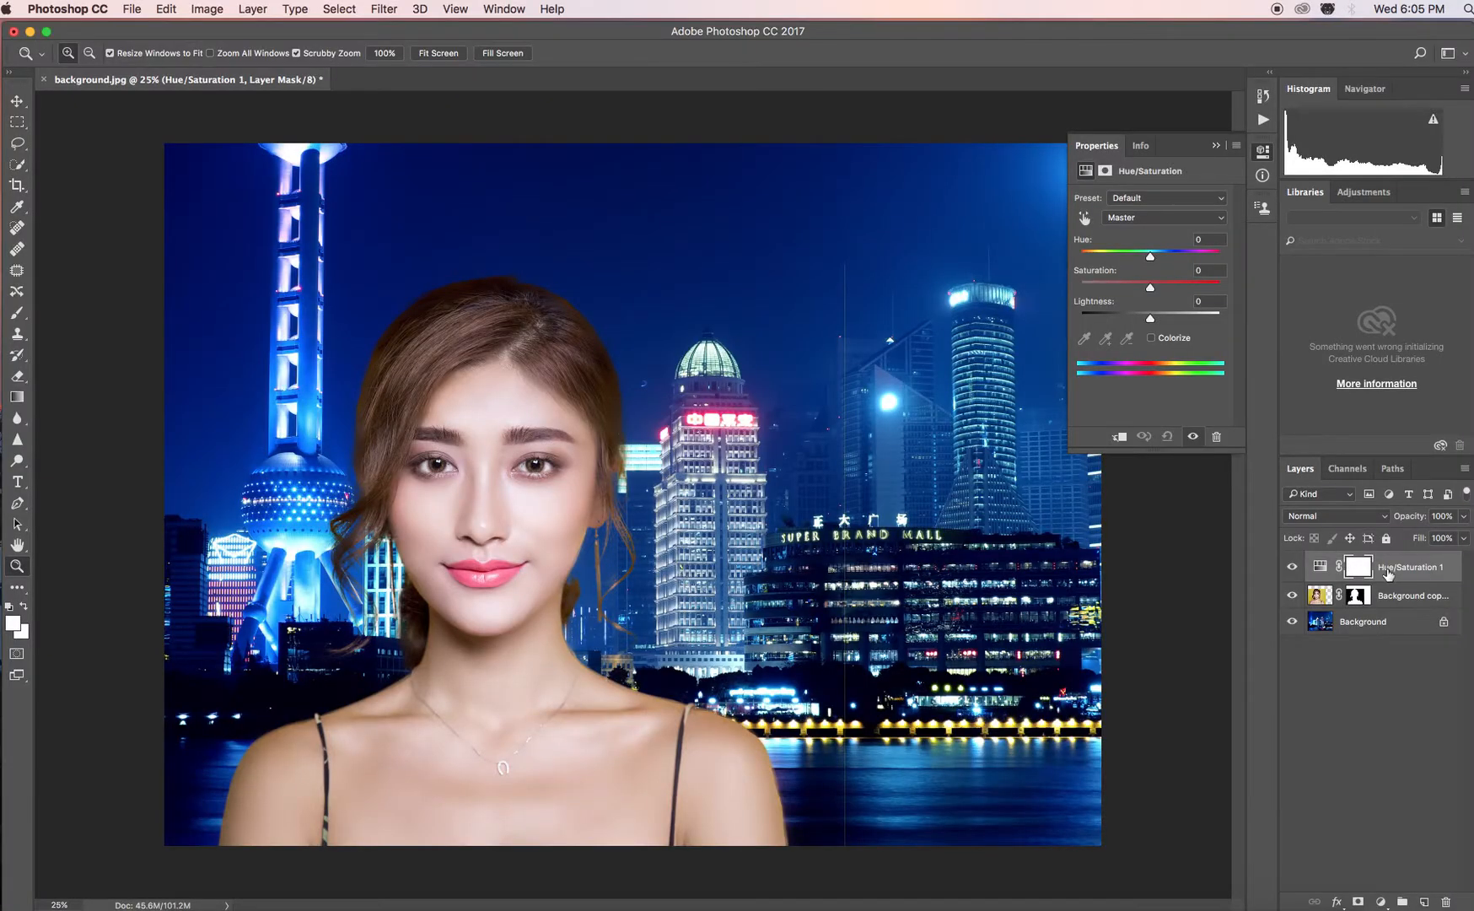
{"action": "right_click", "coordinate": [1359, 570]}
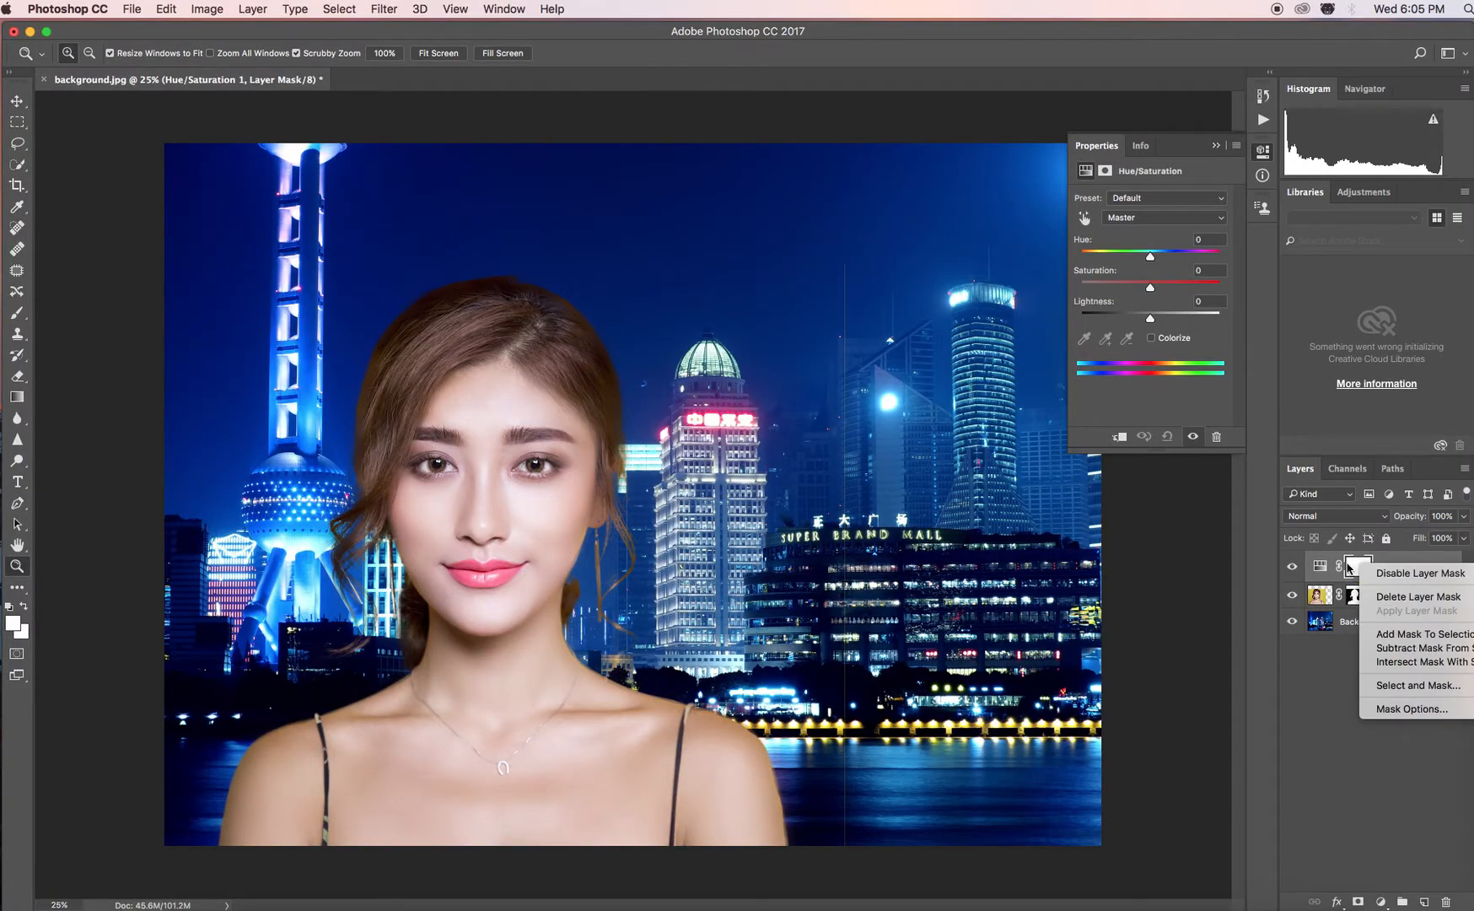
{"action": "left_click", "coordinate": [1351, 564]}
{"action": "right_click", "coordinate": [1350, 560]}
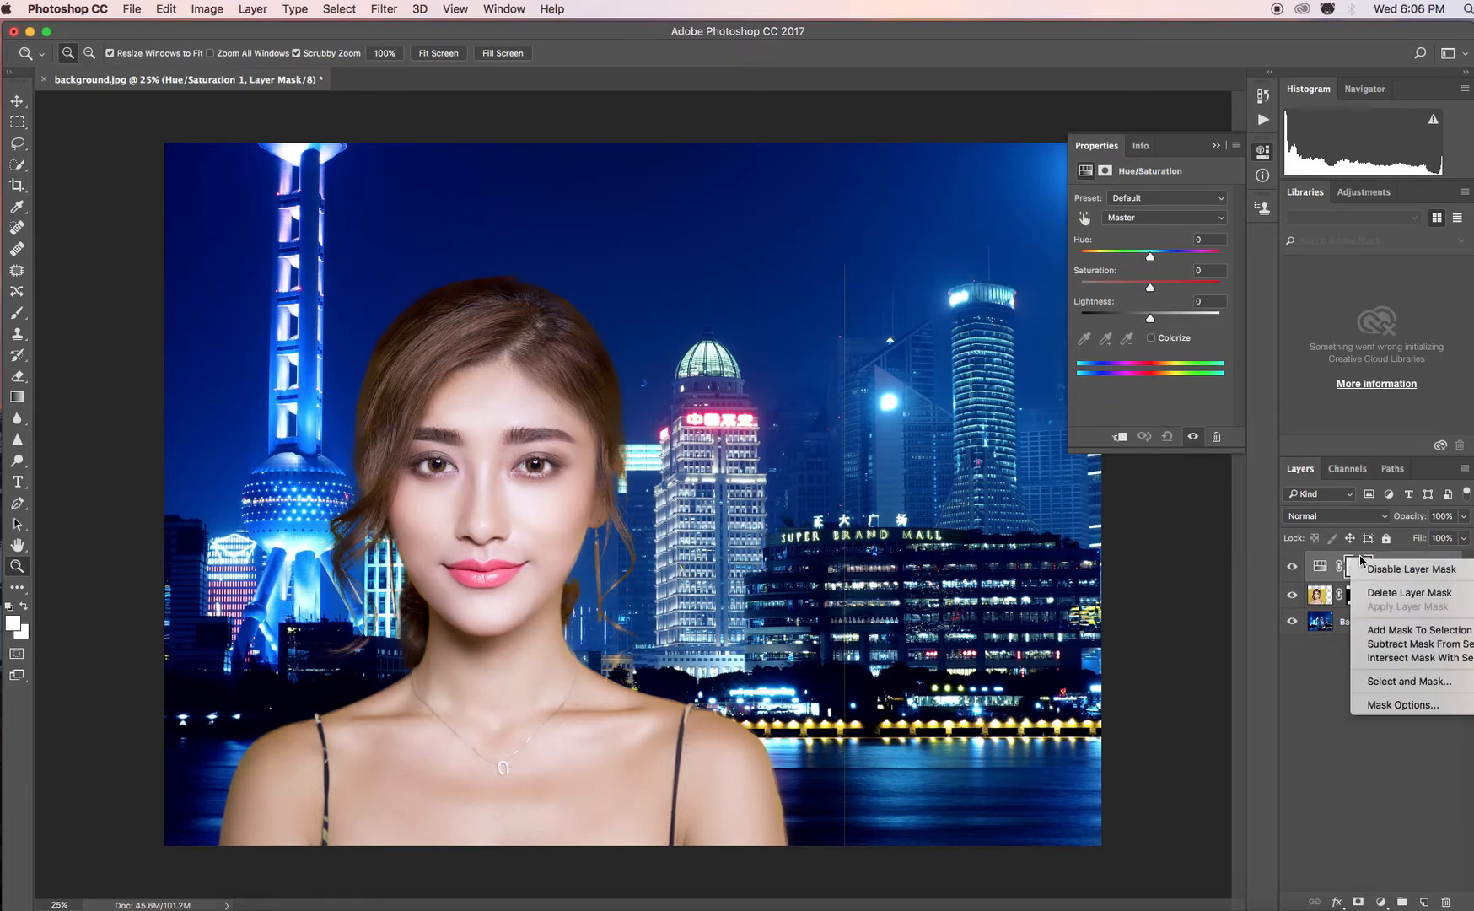
{"action": "left_click", "coordinate": [1347, 565]}
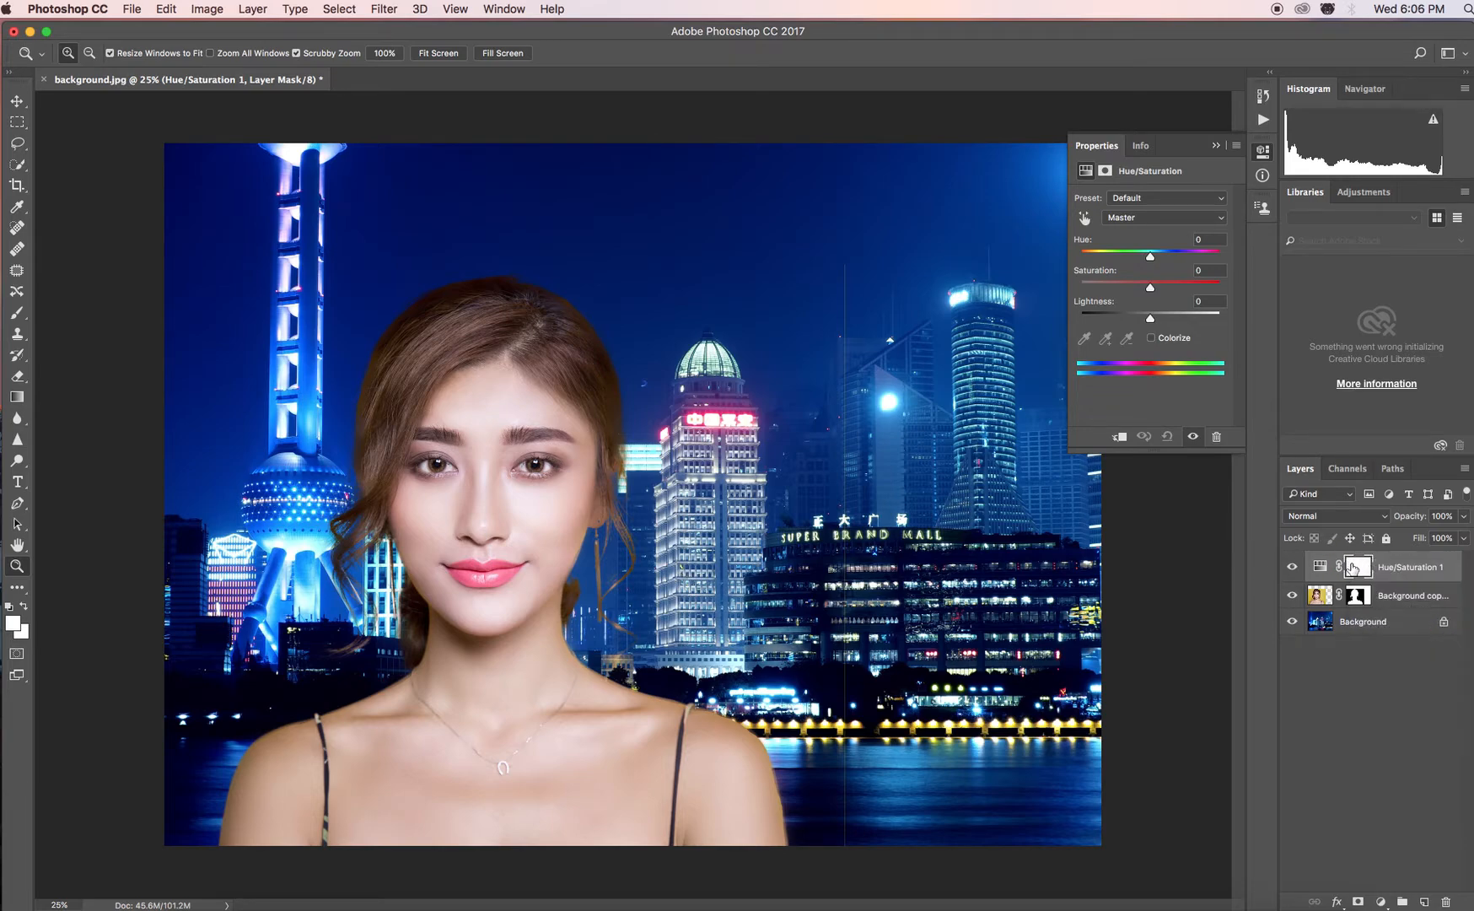
Fill the Hue/Saturation layer's mask with black at 100% opacity and invert it back to white
{"action": "left_click", "coordinate": [1356, 571]}
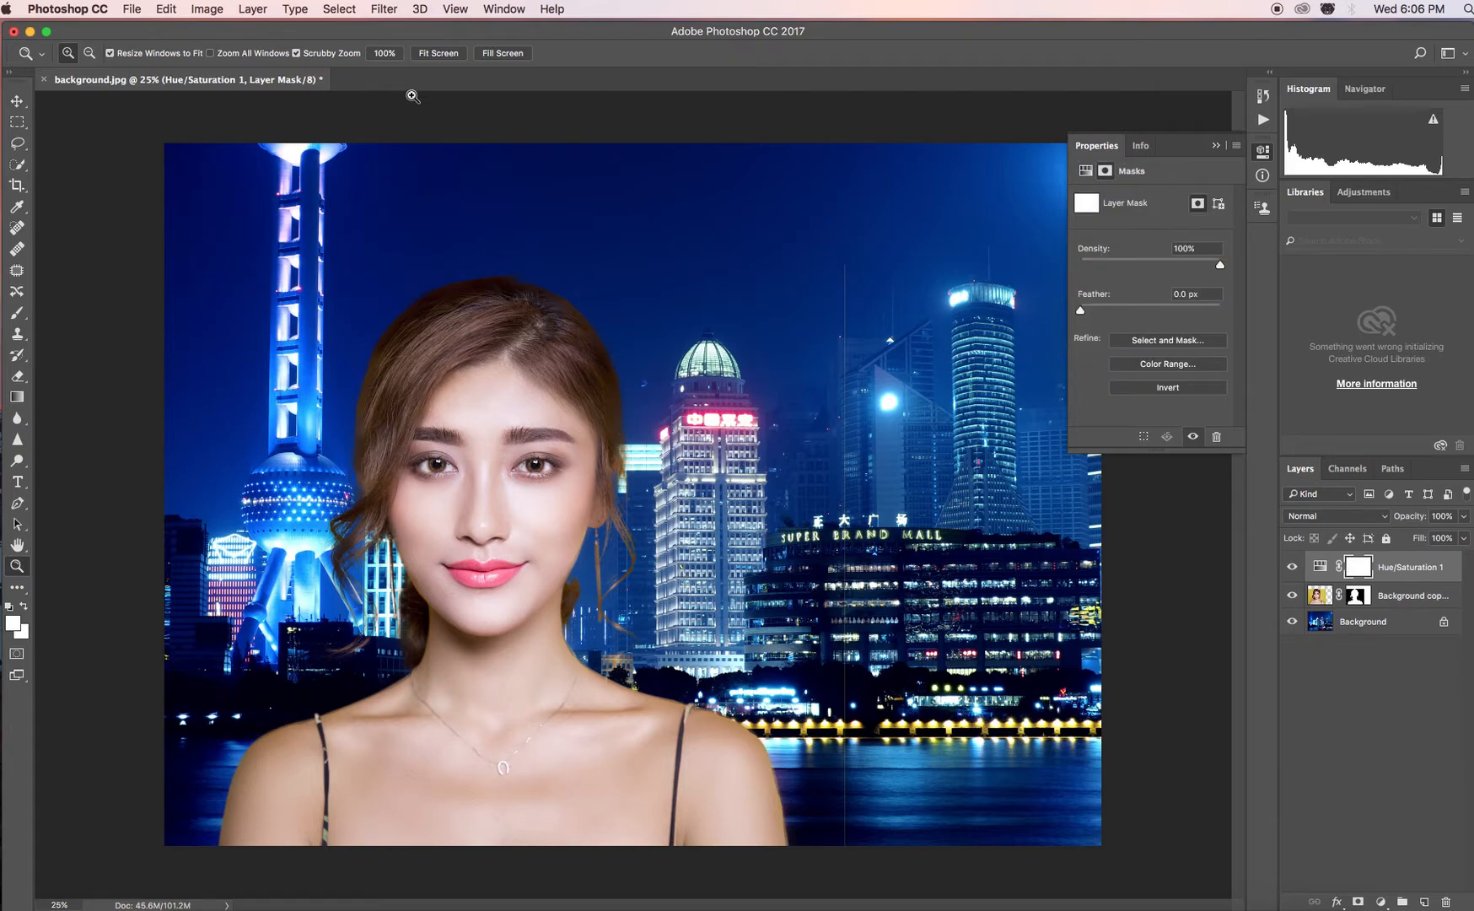
{"action": "left_click", "coordinate": [165, 9]}
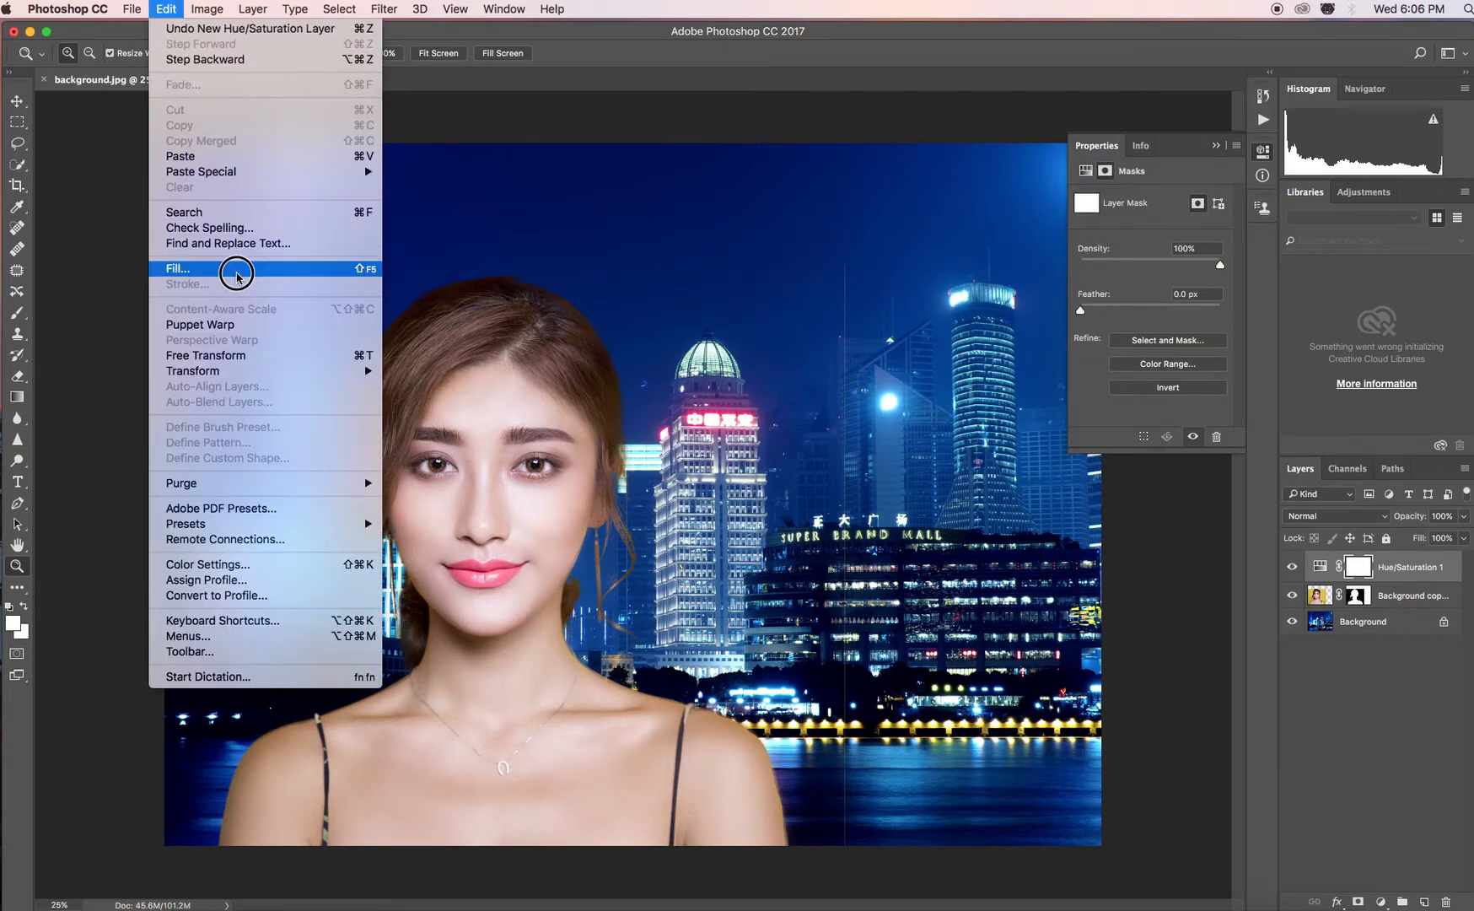
{"action": "left_click", "coordinate": [184, 269]}
{"action": "left_click", "coordinate": [782, 372]}
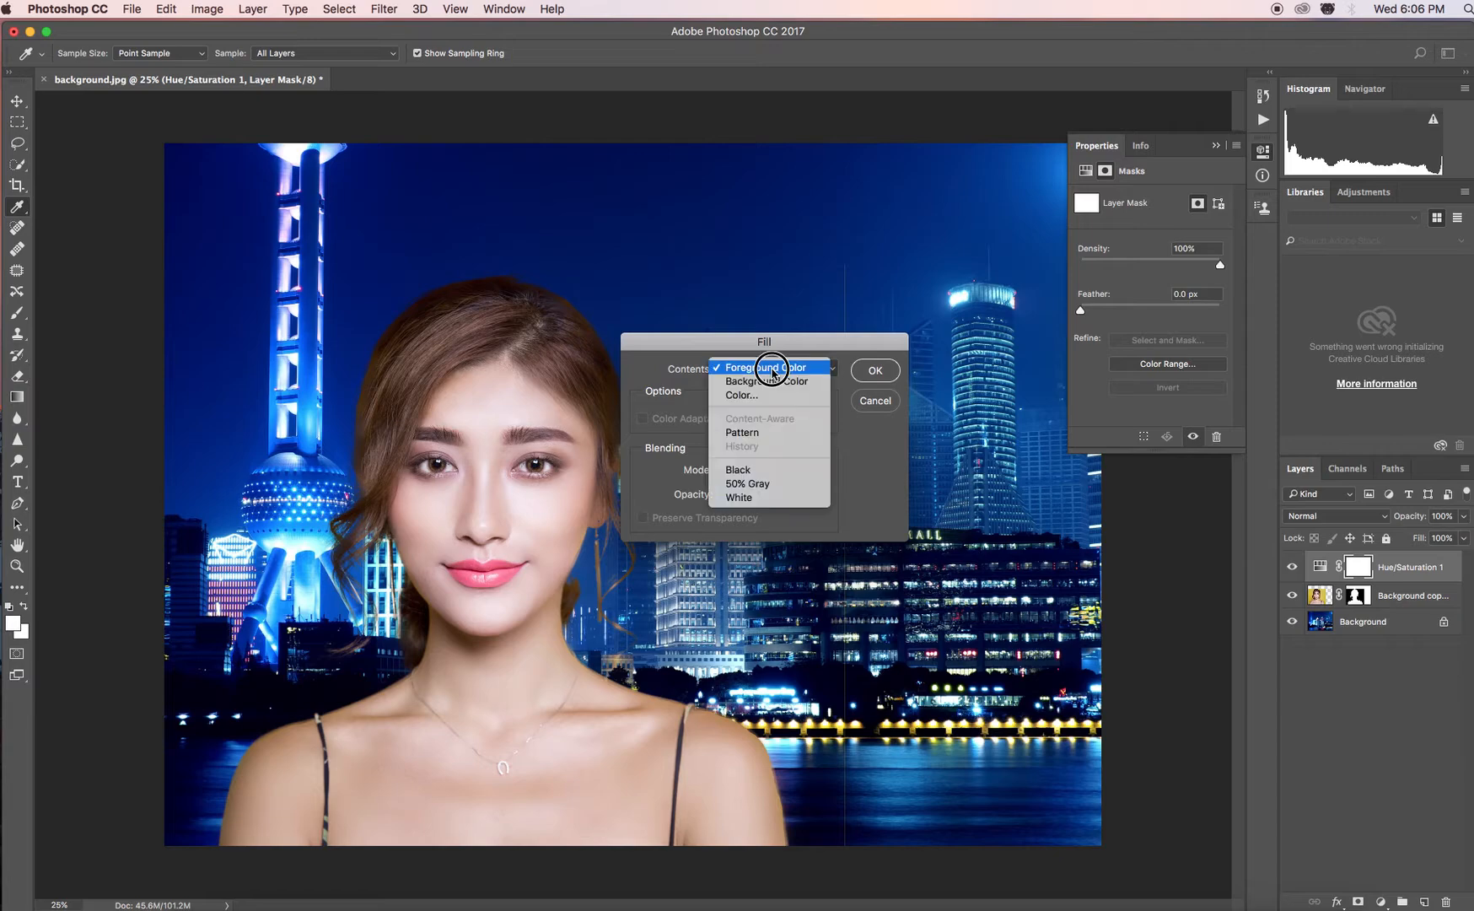
{"action": "left_click", "coordinate": [763, 461]}
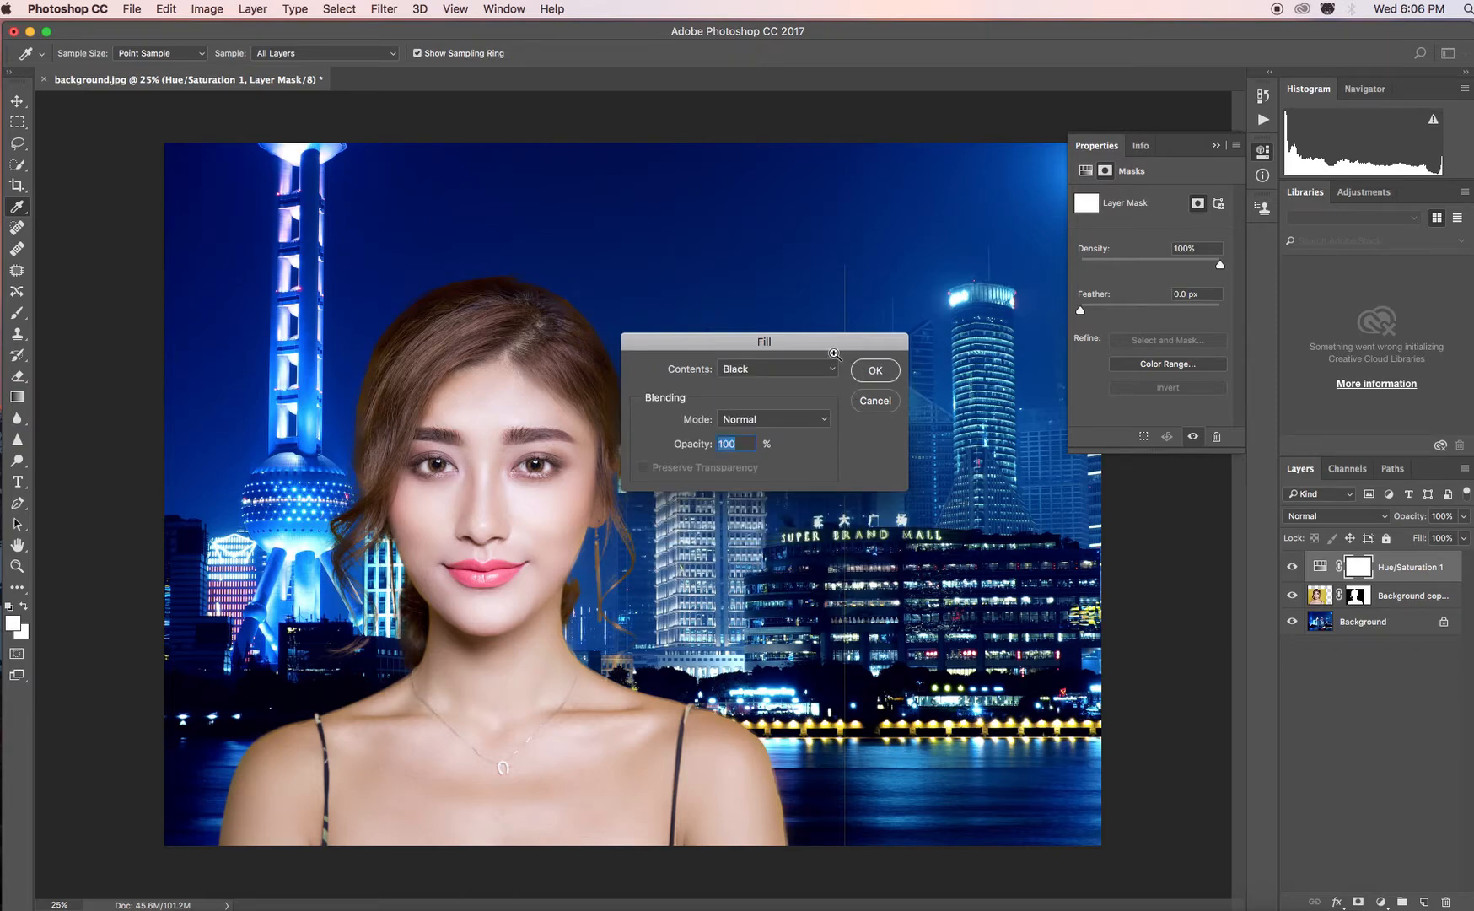
{"action": "left_click", "coordinate": [871, 374]}
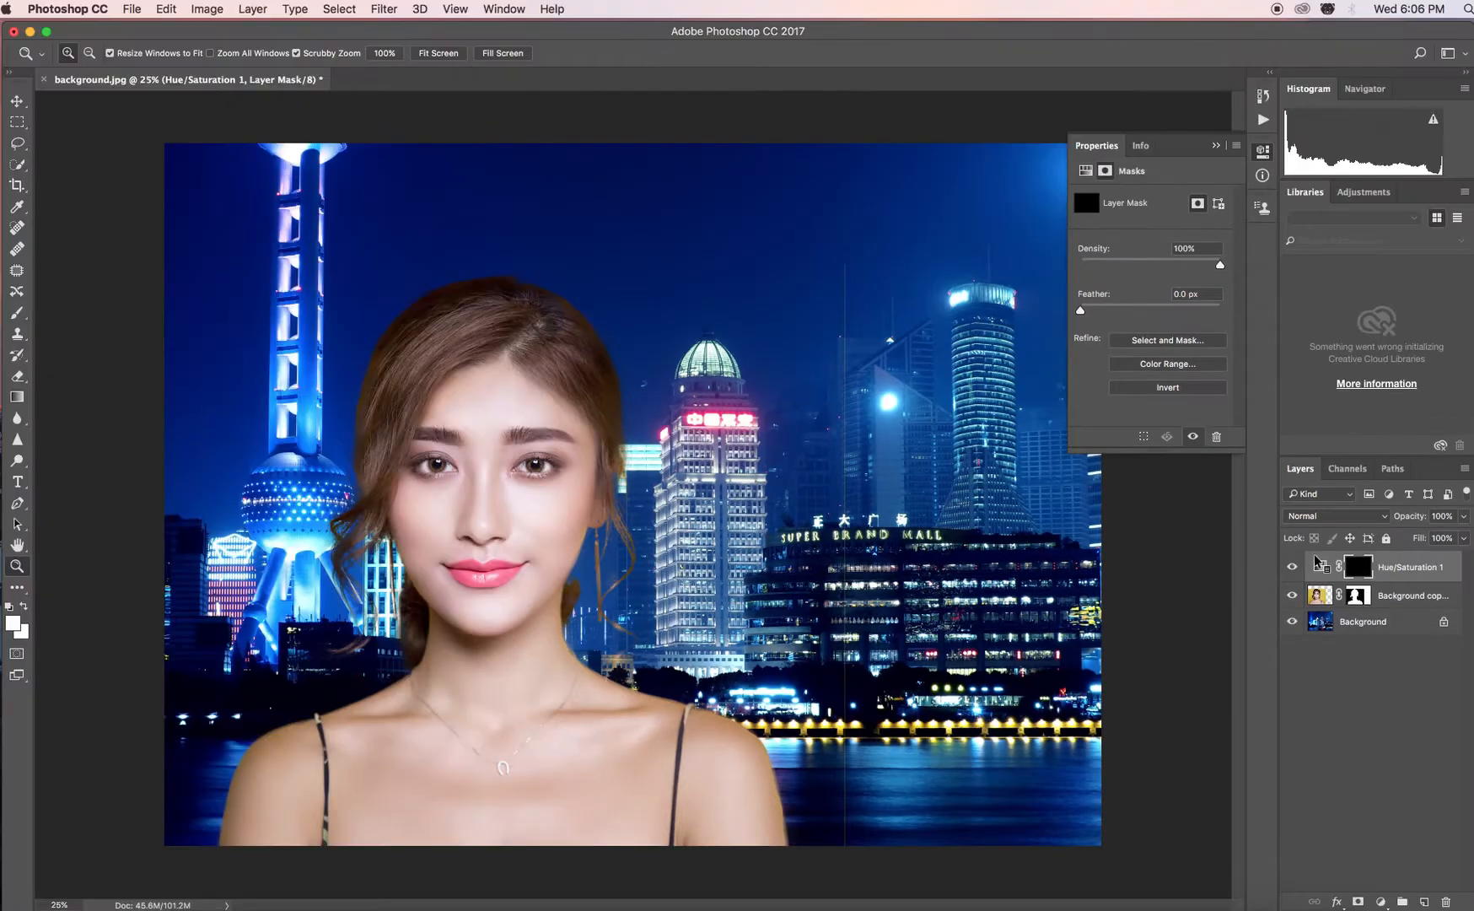
{"action": "key", "text": "super+i"}
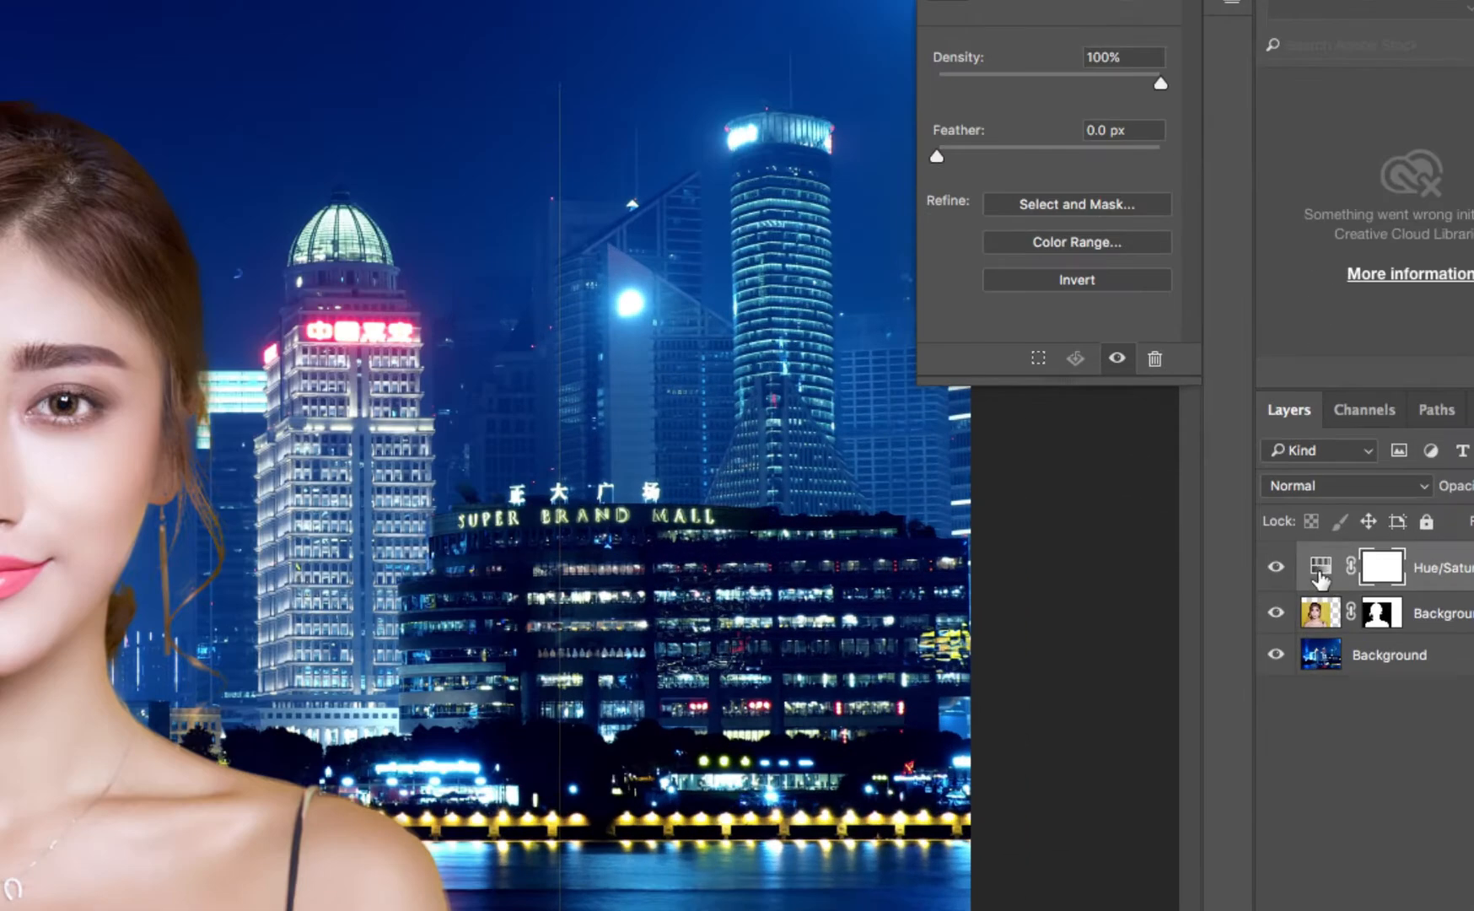
Shift the Hue/Saturation adjustment's hue to +41 and clip the adjustment to the portrait layer
{"action": "left_click", "coordinate": [1320, 567]}
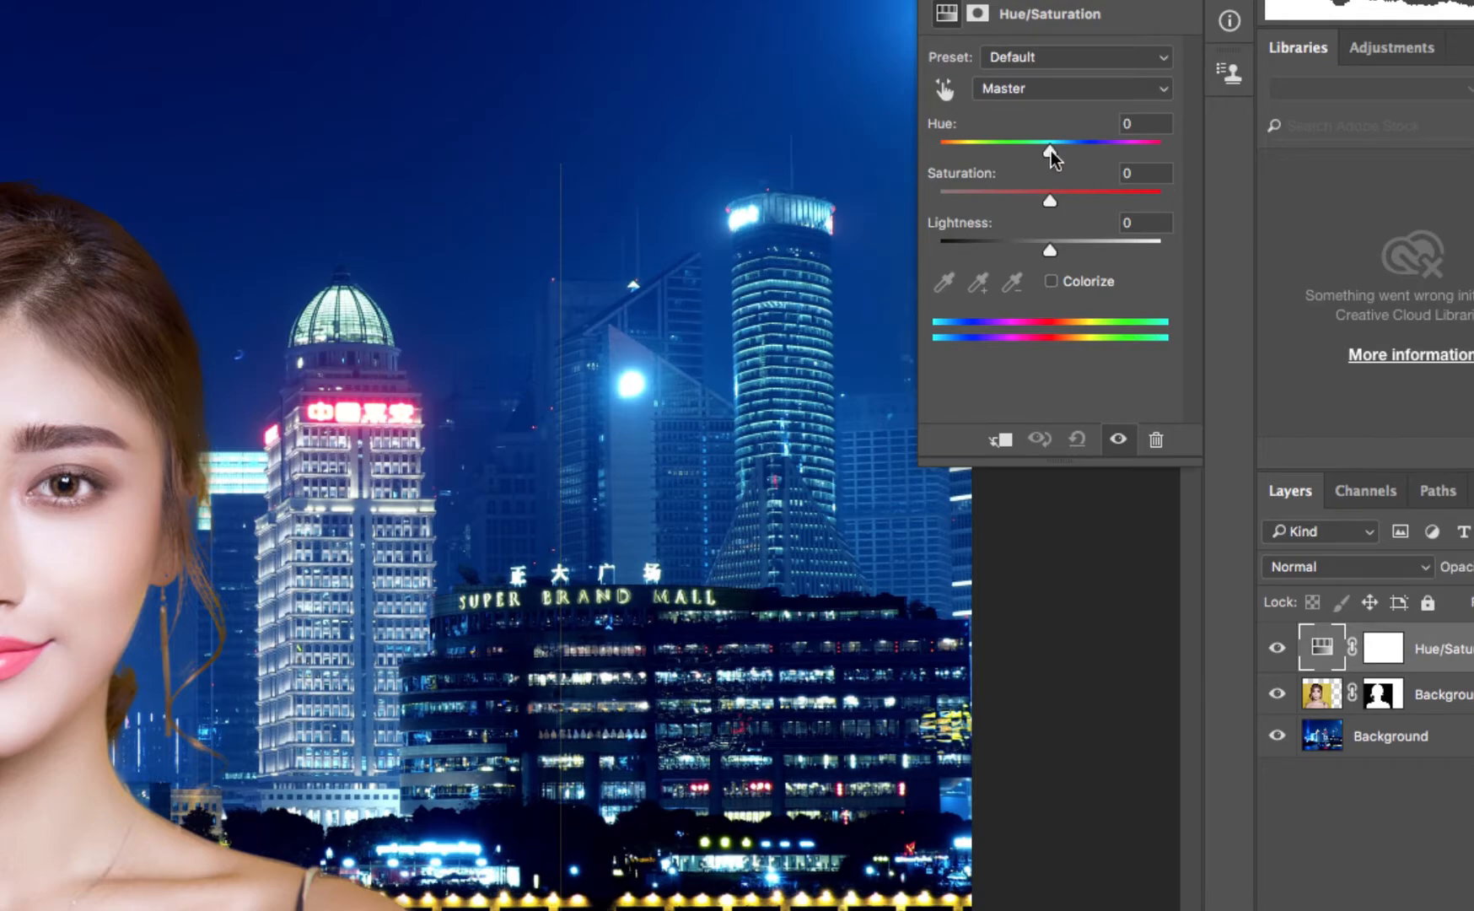
{"action": "left_click_drag", "start_coordinate": [1049, 150], "coordinate": [1096, 165]}
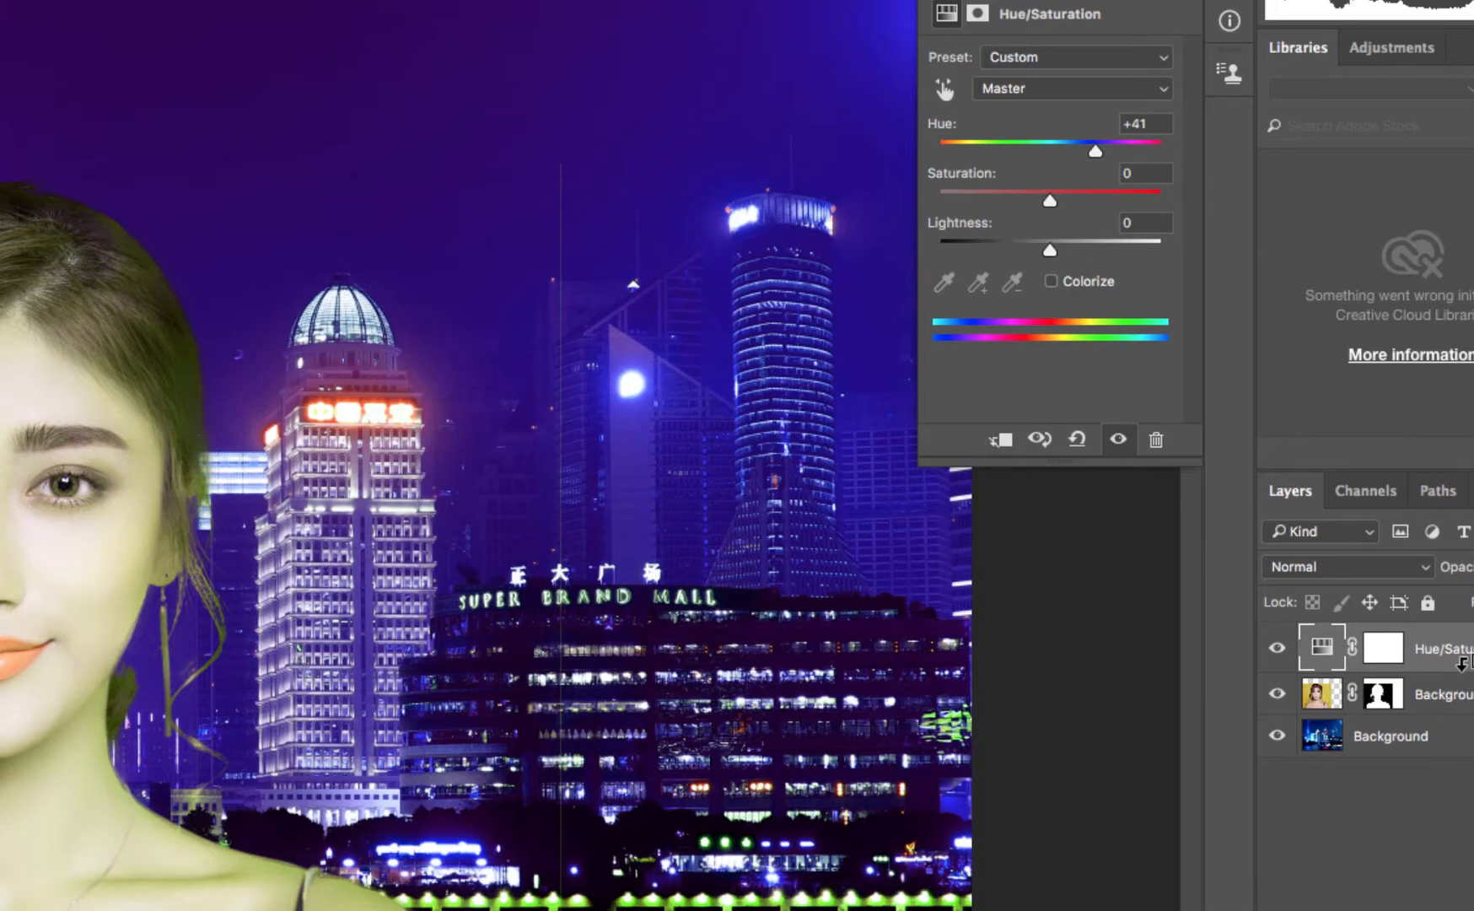
{"action": "left_click", "coordinate": [1000, 442]}
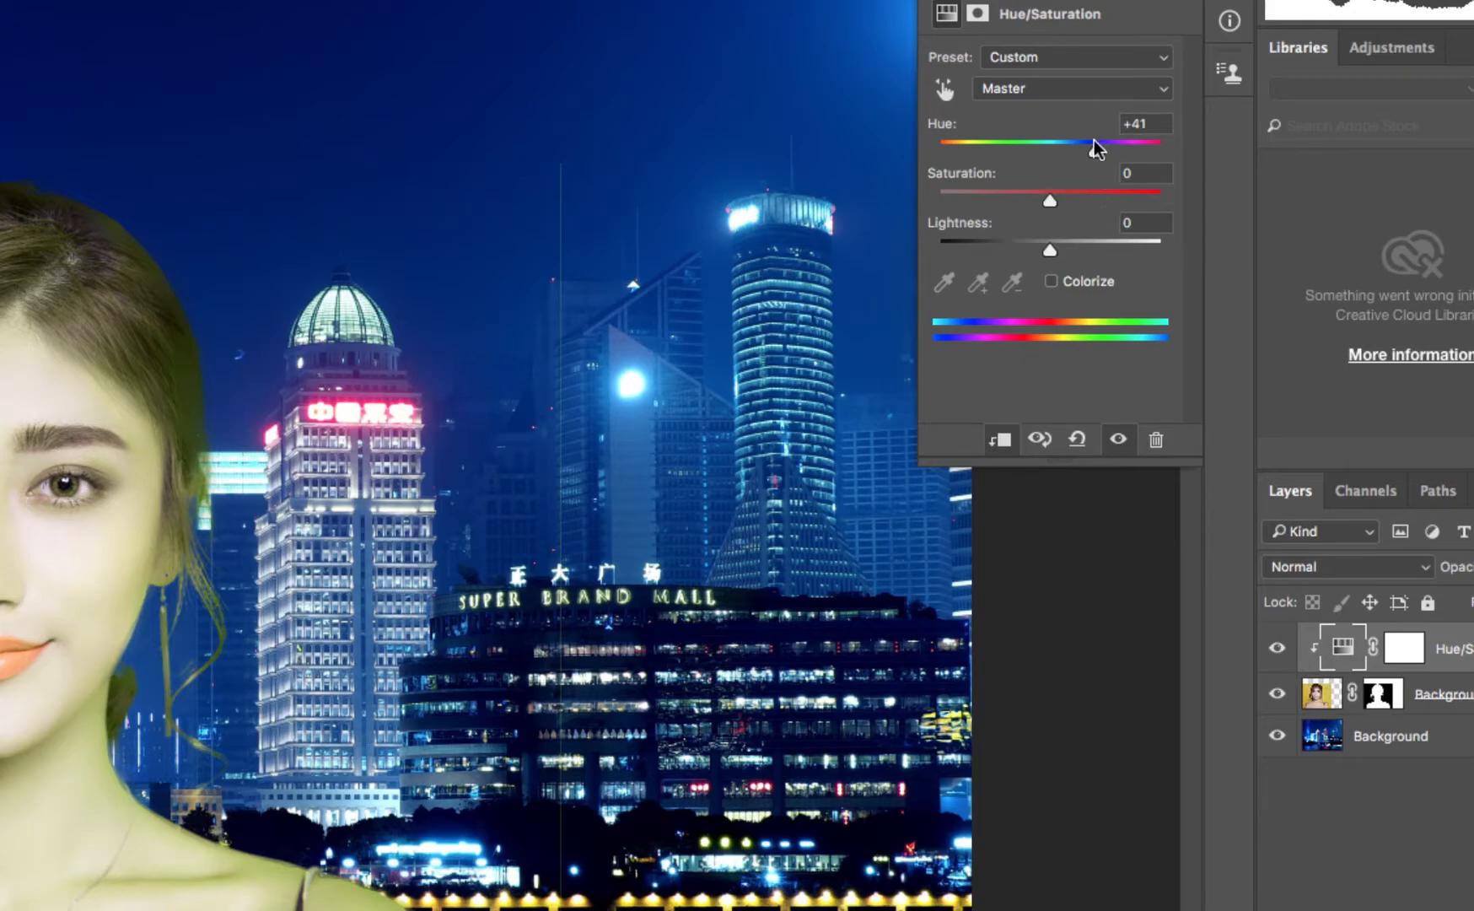
Set the clipped adjustment's hue to +180 and raise its saturation to give the portrait a strong blue cast
{"action": "left_click_drag", "start_coordinate": [1097, 155], "coordinate": [1212, 166]}
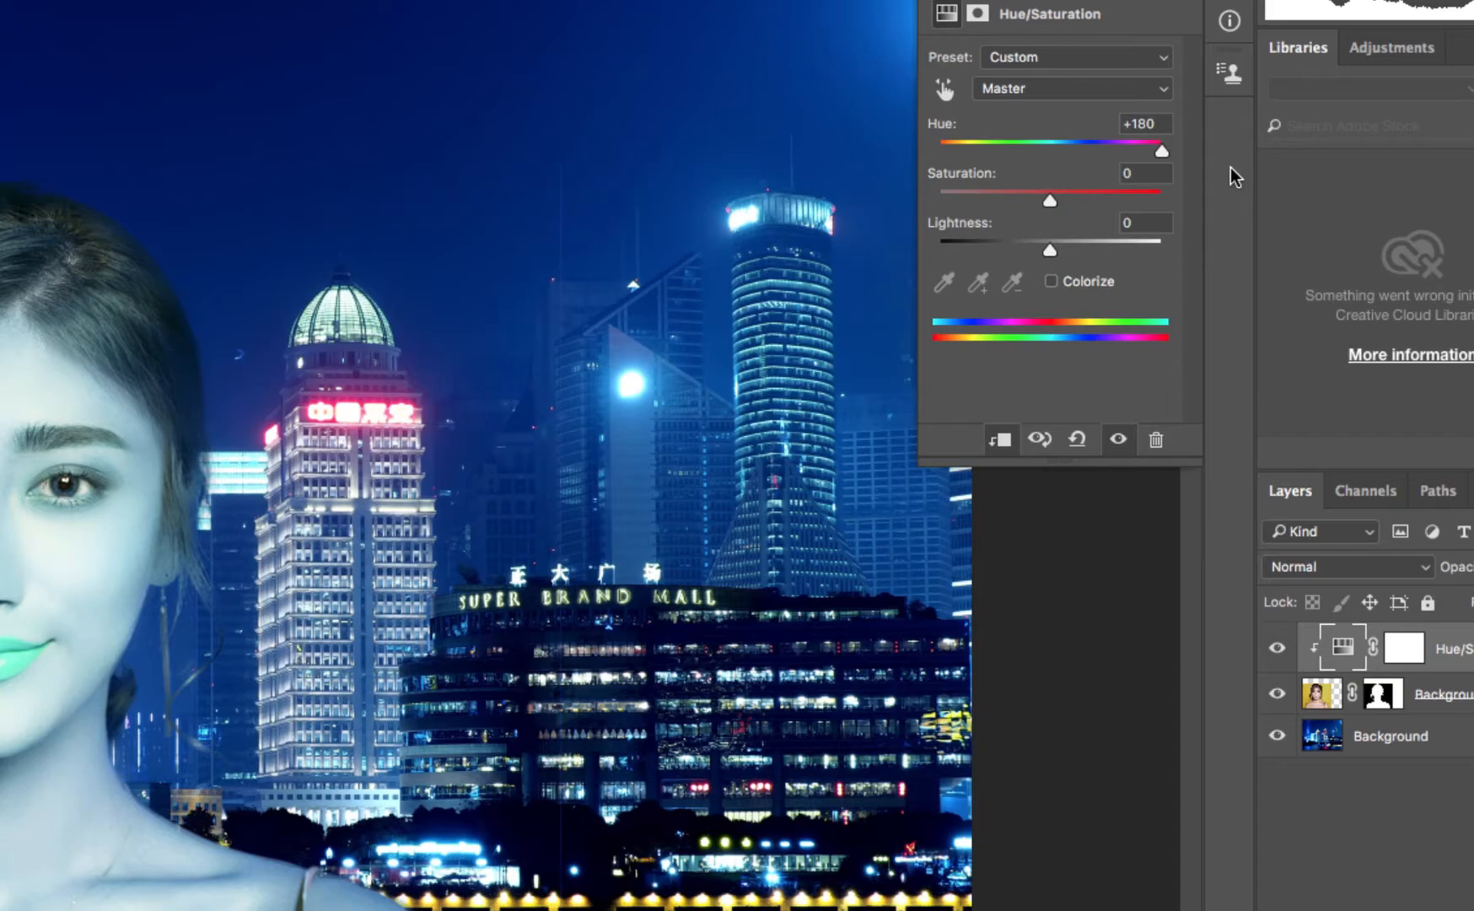
{"action": "left_click_drag", "start_coordinate": [1050, 200], "coordinate": [1112, 201]}
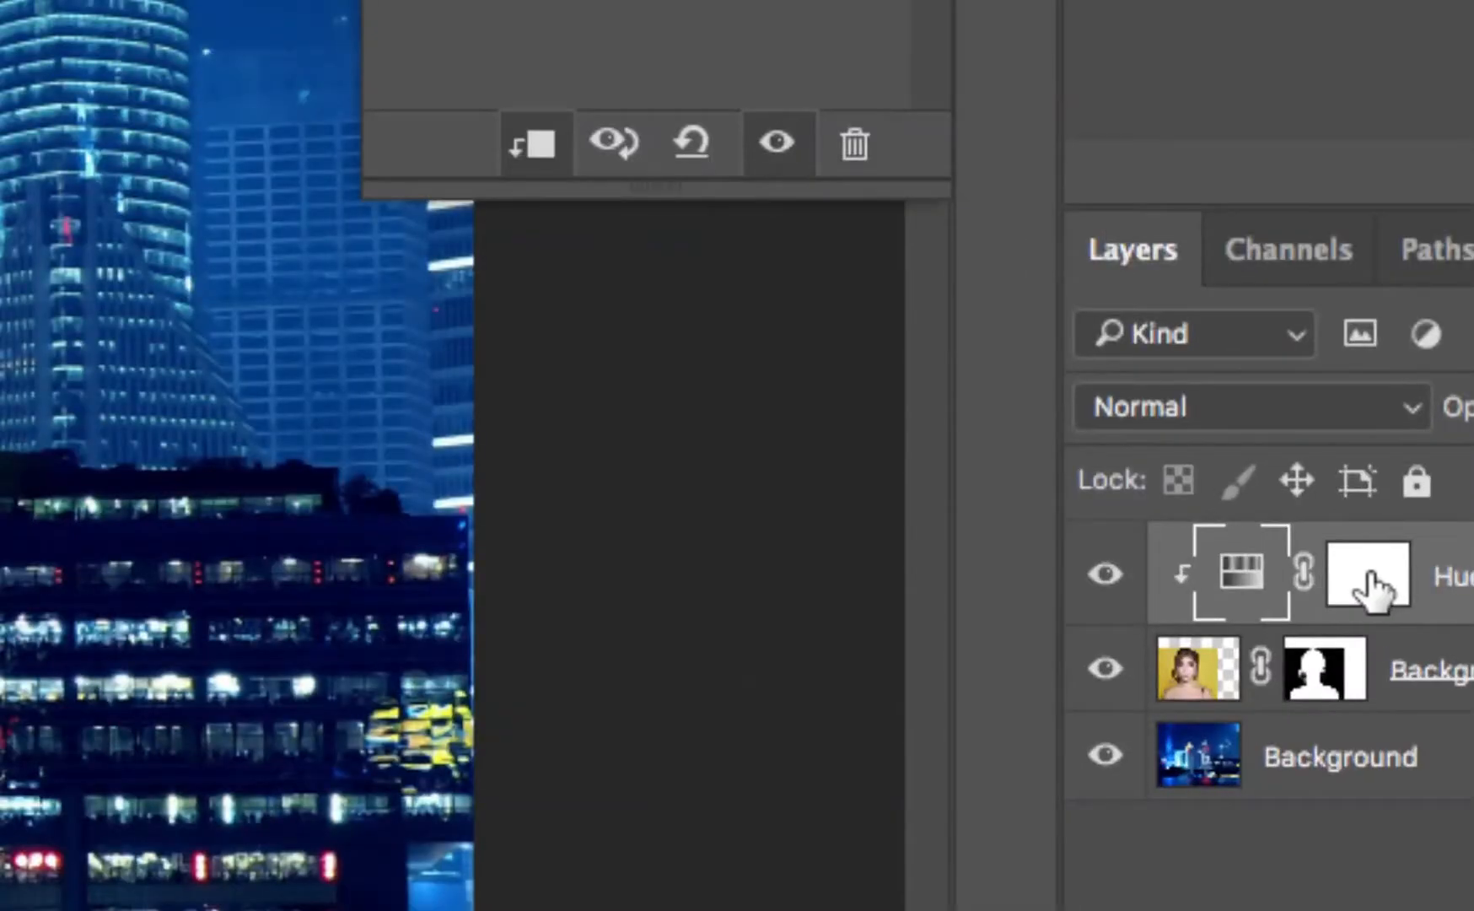
Fill the clipped Hue/Saturation layer's mask with black in Normal mode at 100% opacity
{"action": "left_click", "coordinate": [1368, 569]}
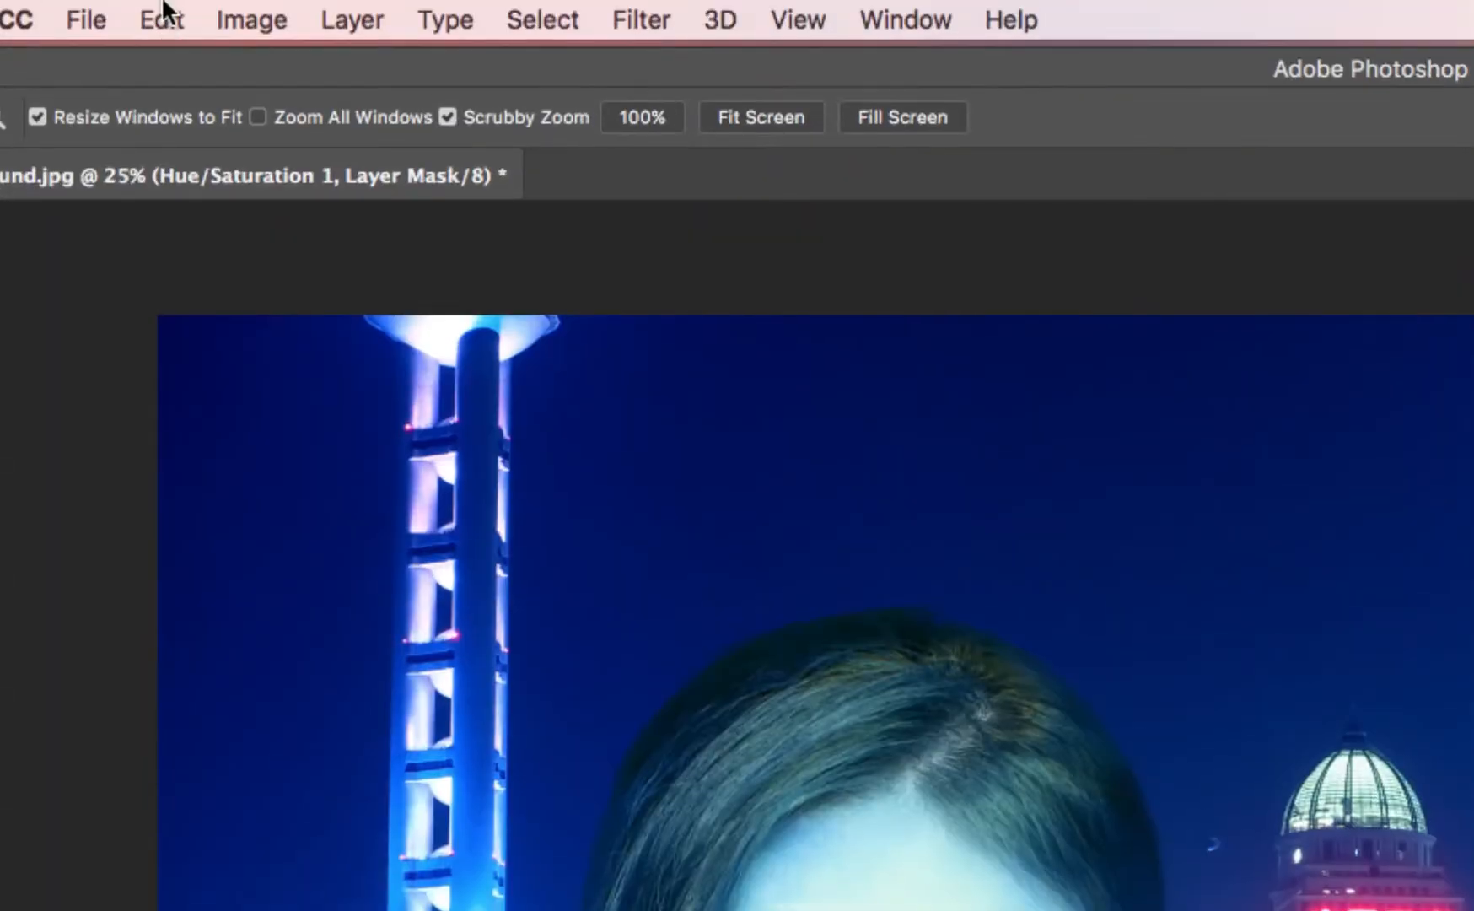
{"action": "left_click", "coordinate": [167, 10]}
{"action": "left_click", "coordinate": [256, 590]}
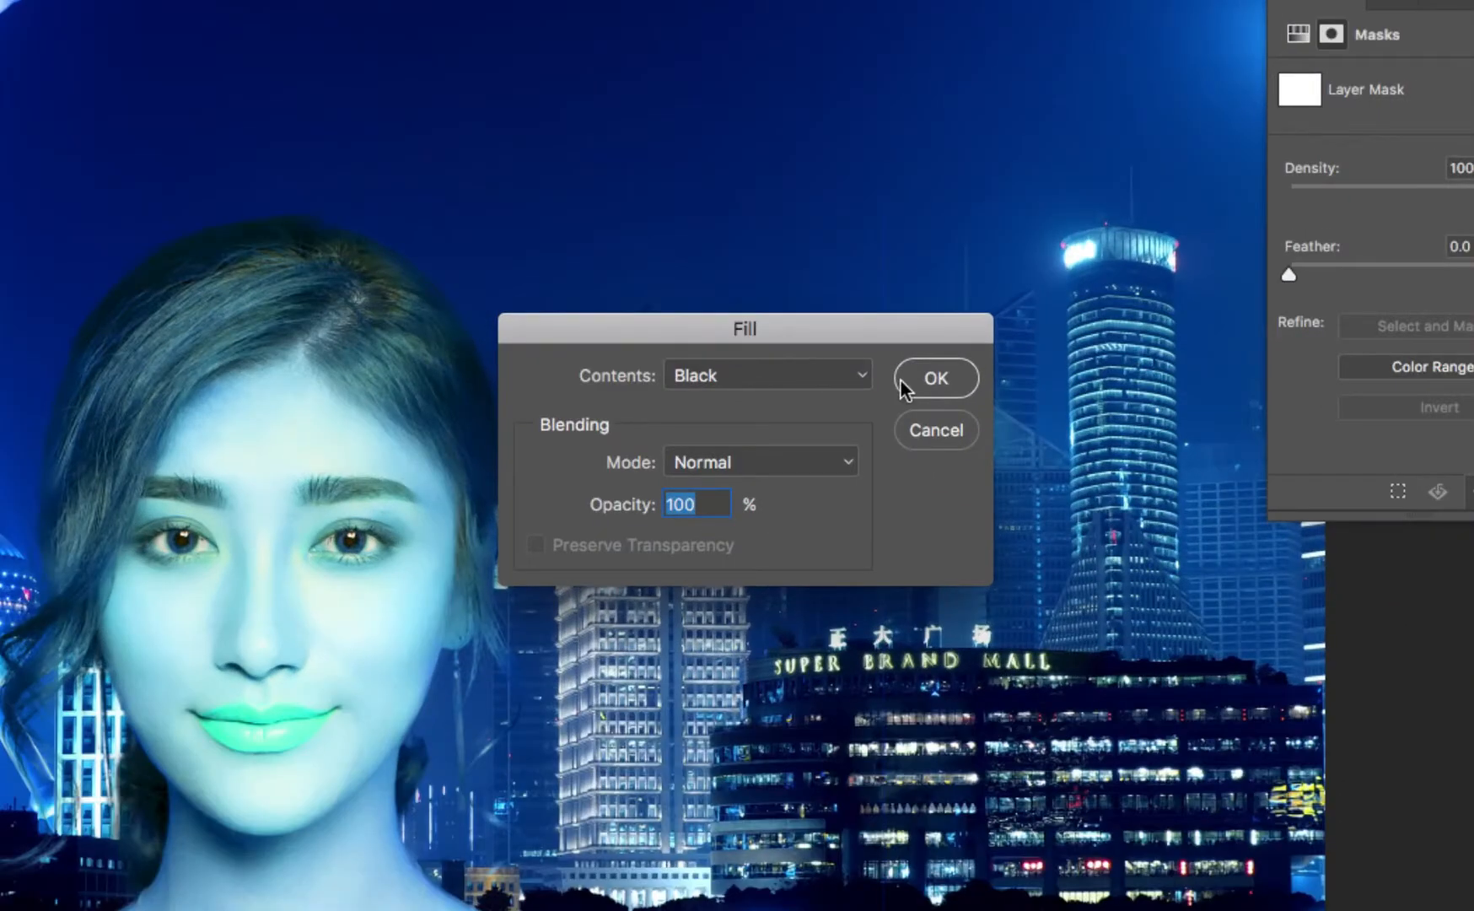
{"action": "left_click", "coordinate": [902, 388]}
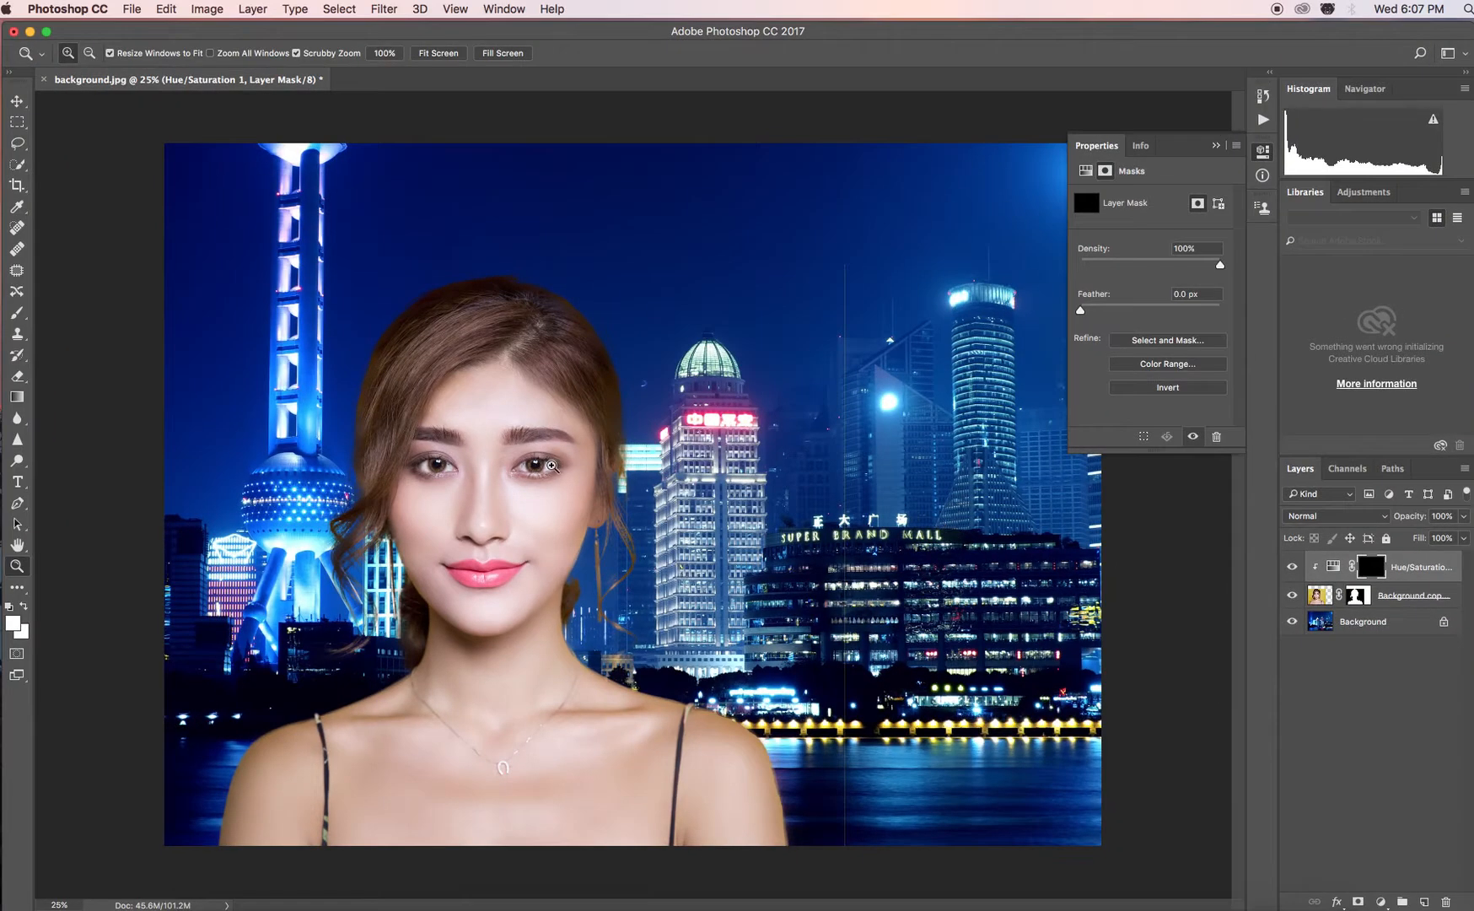
Choose the Brush tool and adjust its size to 150 px
{"action": "left_click", "coordinate": [20, 318]}
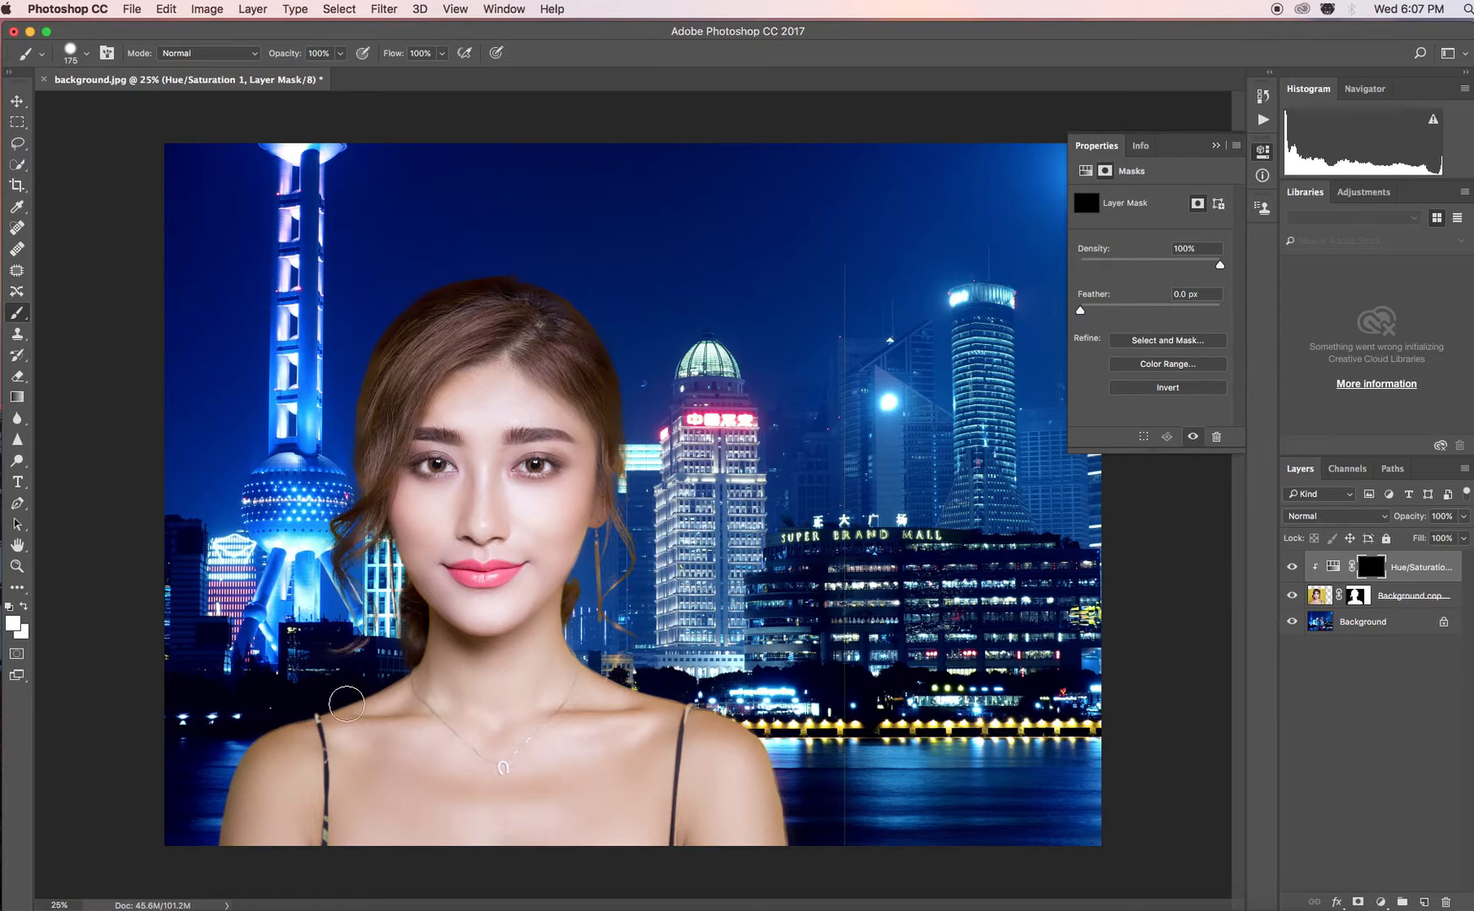
{"action": "key", "text": "bracketleft"}
{"action": "key", "text": "bracketleft"}
{"action": "key", "text": "bracketleft"}
{"action": "key", "text": "bracketright"}
{"action": "key", "text": "bracketright"}
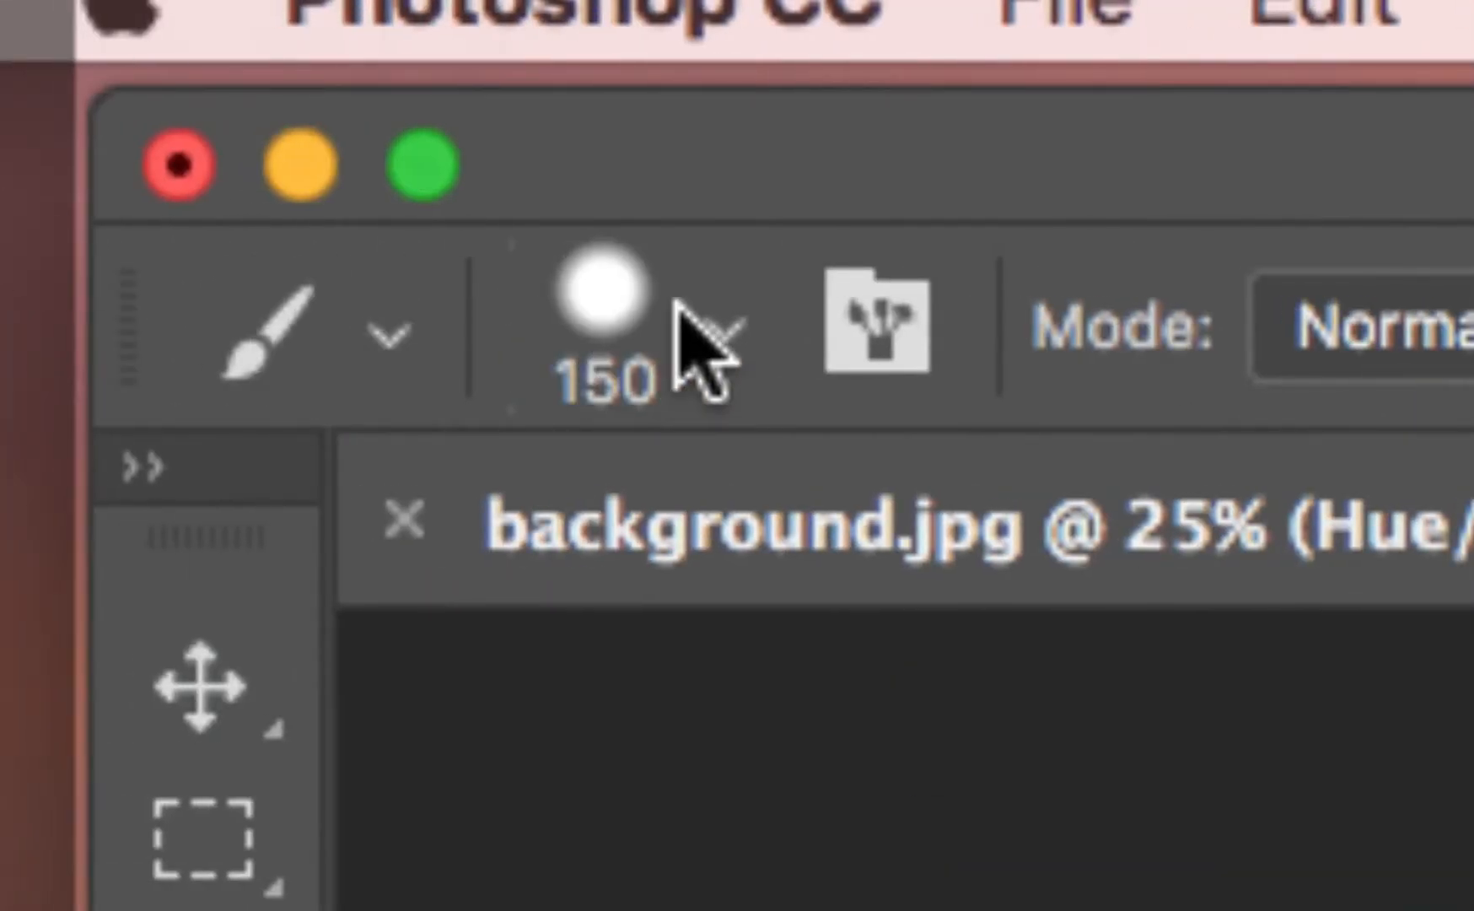
Set the brush hardness to 0% for soft edges, trying 100% hardness for comparison
{"action": "left_click", "coordinate": [718, 329]}
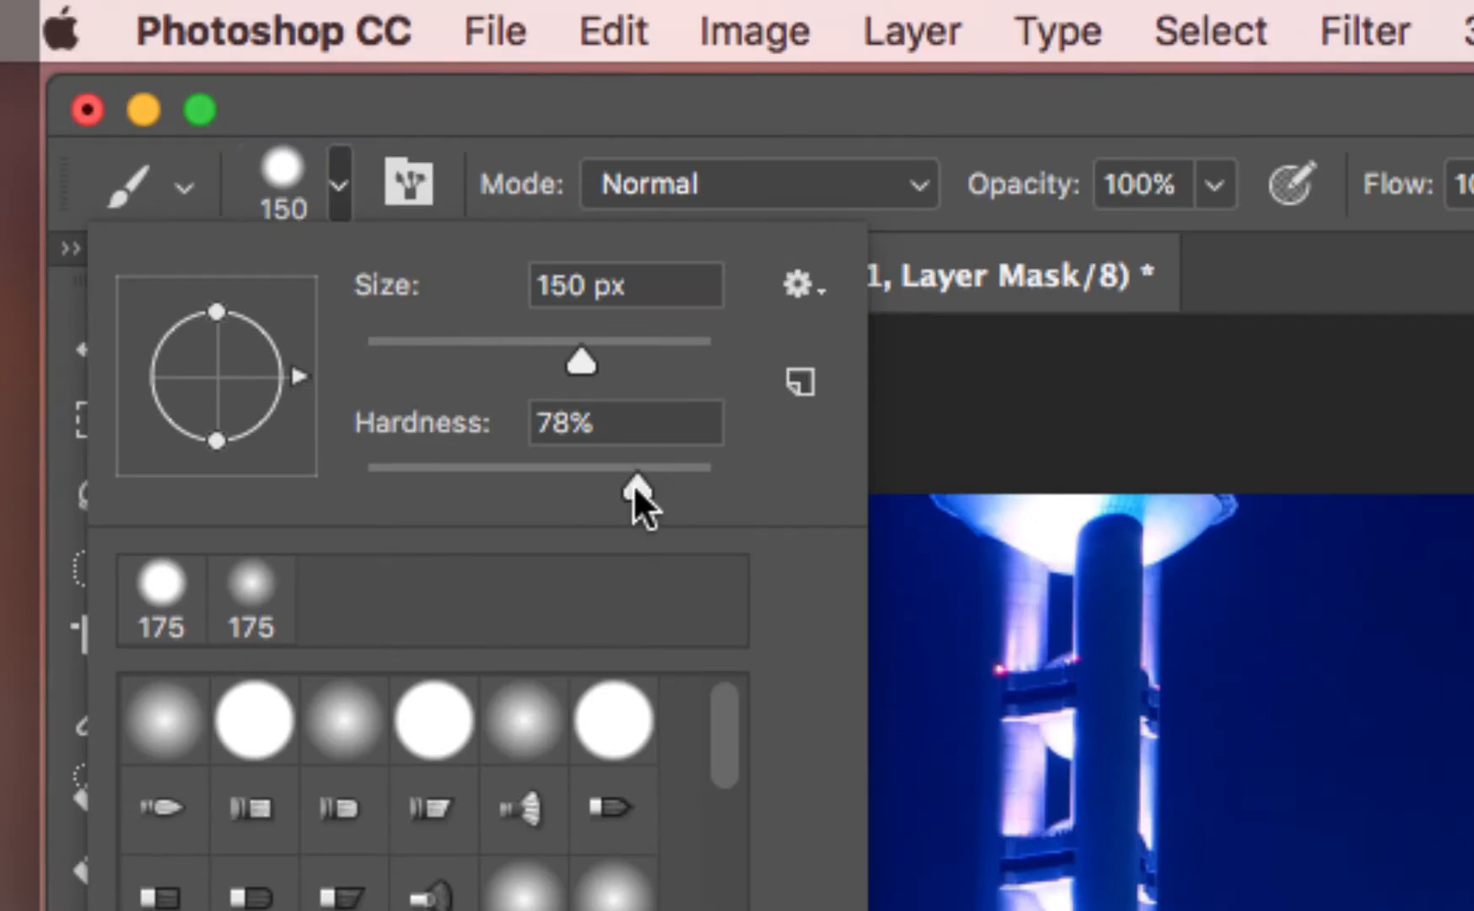
{"action": "left_click_drag", "start_coordinate": [634, 487], "coordinate": [346, 487]}
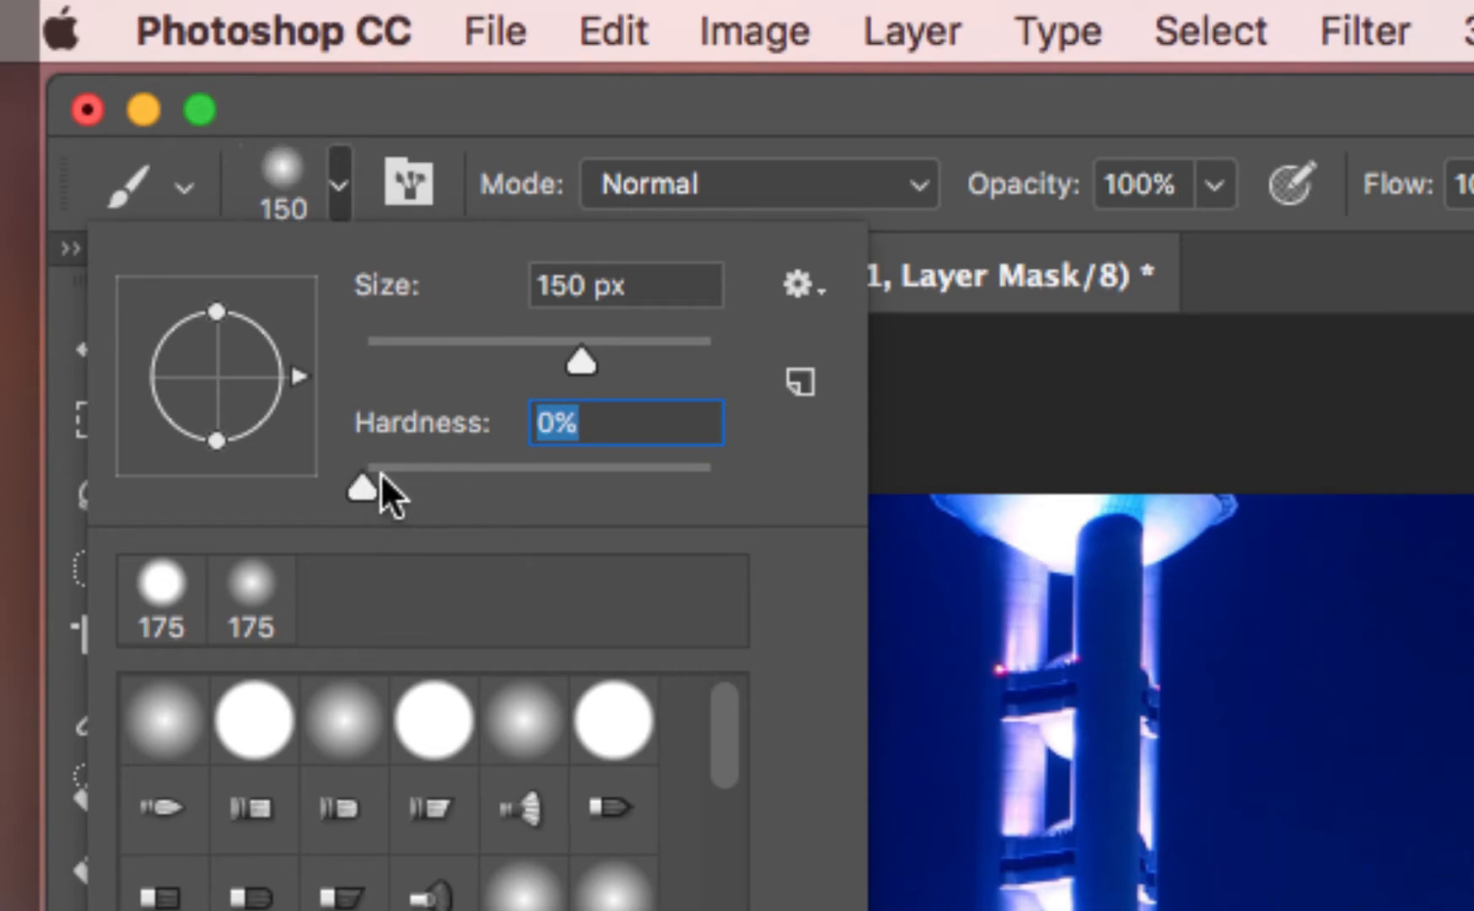
{"action": "left_click_drag", "start_coordinate": [372, 489], "coordinate": [730, 496]}
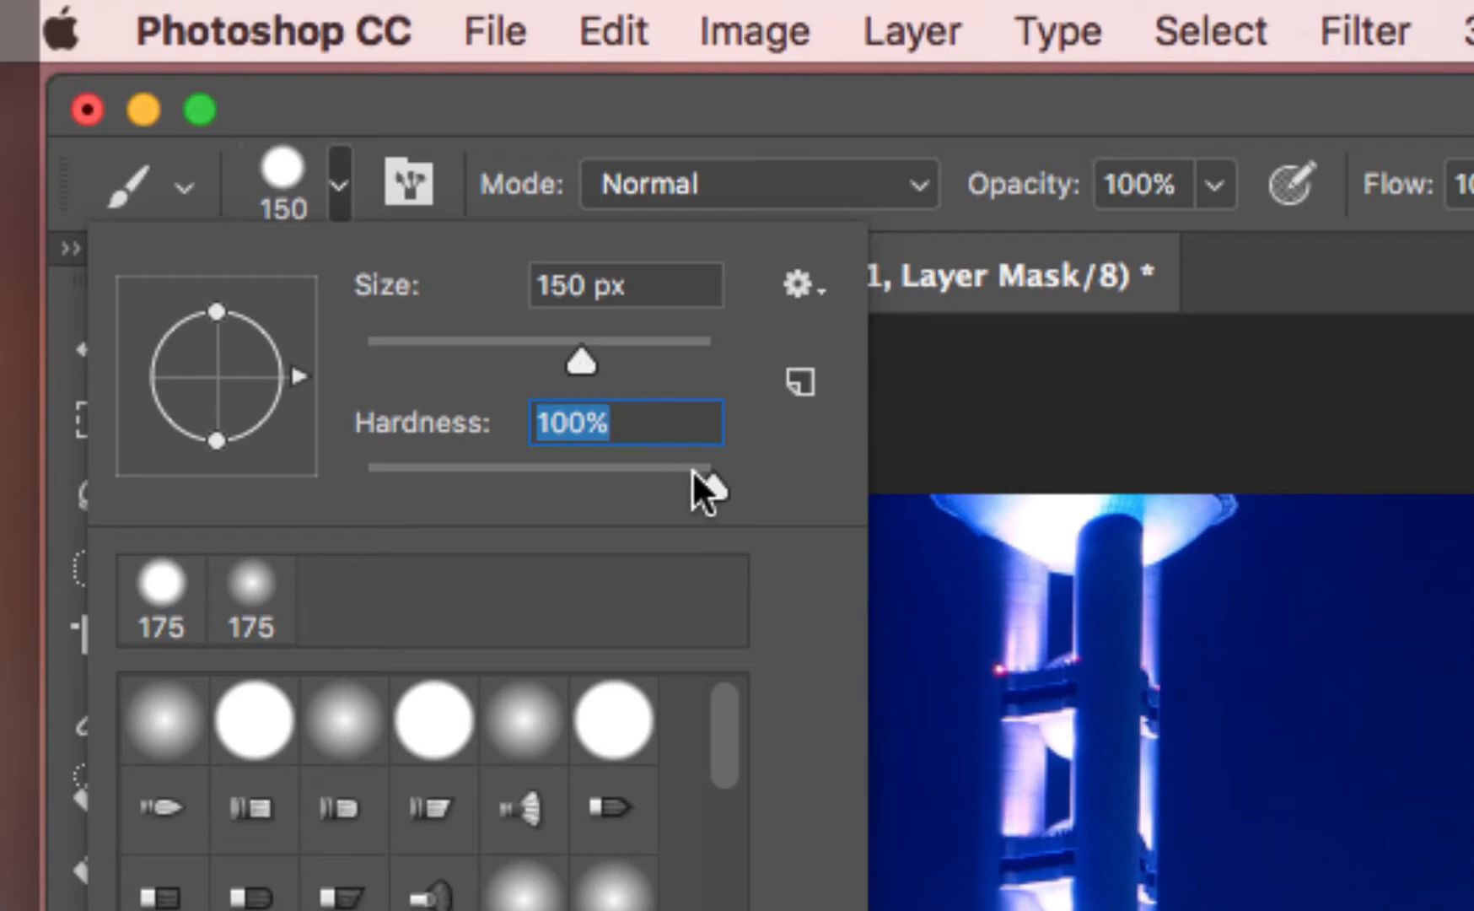
{"action": "left_click_drag", "start_coordinate": [708, 489], "coordinate": [357, 469]}
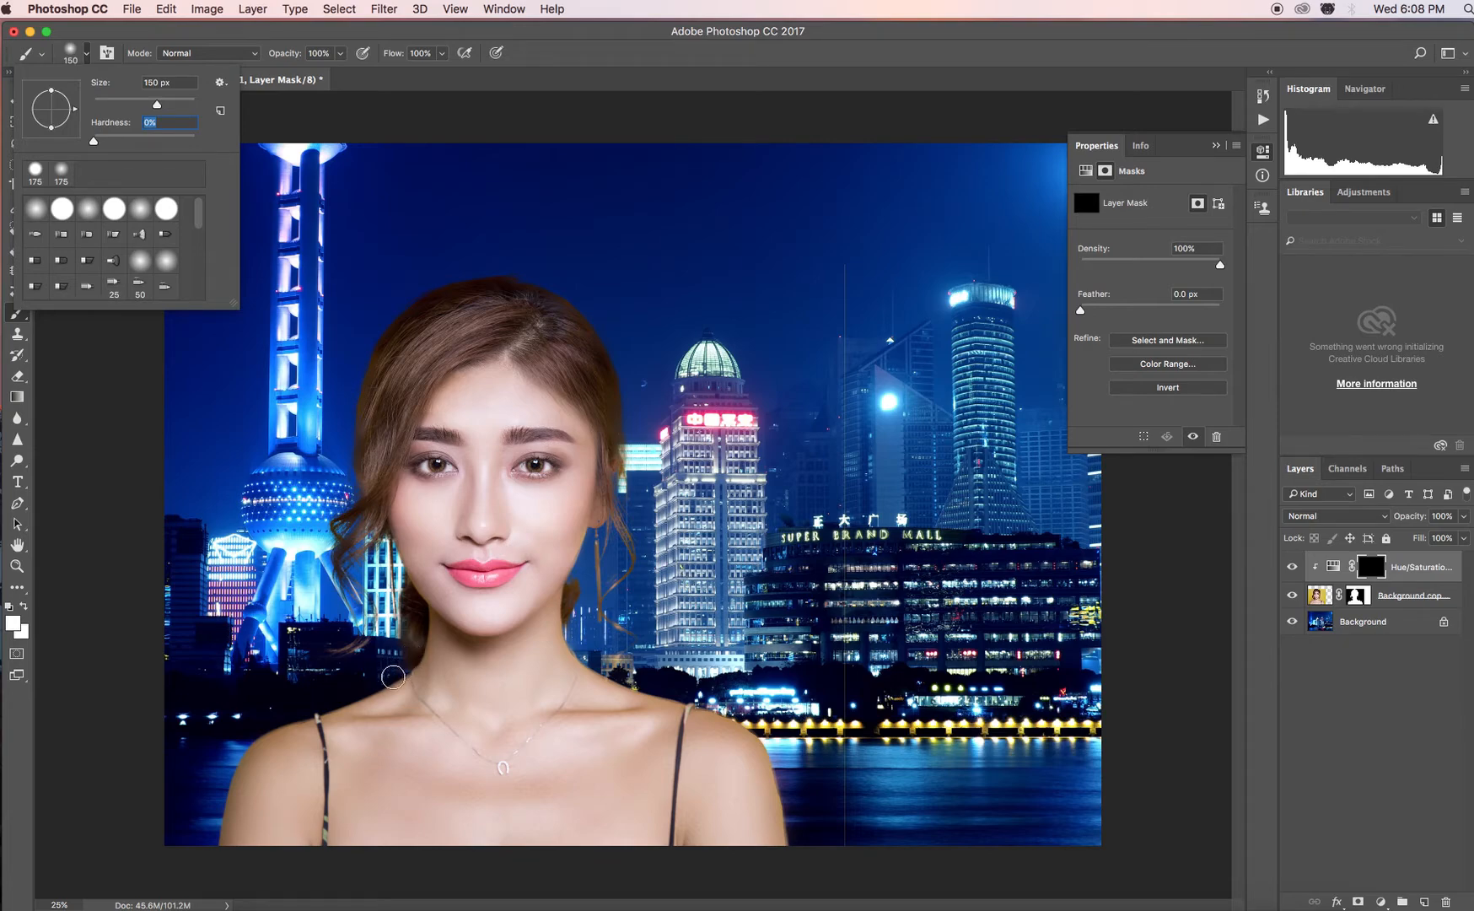
{"action": "key", "text": "Return"}
Paint a white test stroke on the mask across the woman's neck and chest and undo it
{"action": "mouse_move", "coordinate": [388, 692]}
{"action": "left_mouse_down"}
{"action": "mouse_move", "coordinate": [520, 669]}
{"action": "mouse_move", "coordinate": [464, 717]}
{"action": "mouse_move", "coordinate": [544, 713]}
{"action": "mouse_move", "coordinate": [542, 765]}
{"action": "mouse_move", "coordinate": [744, 763]}
{"action": "left_mouse_up"}
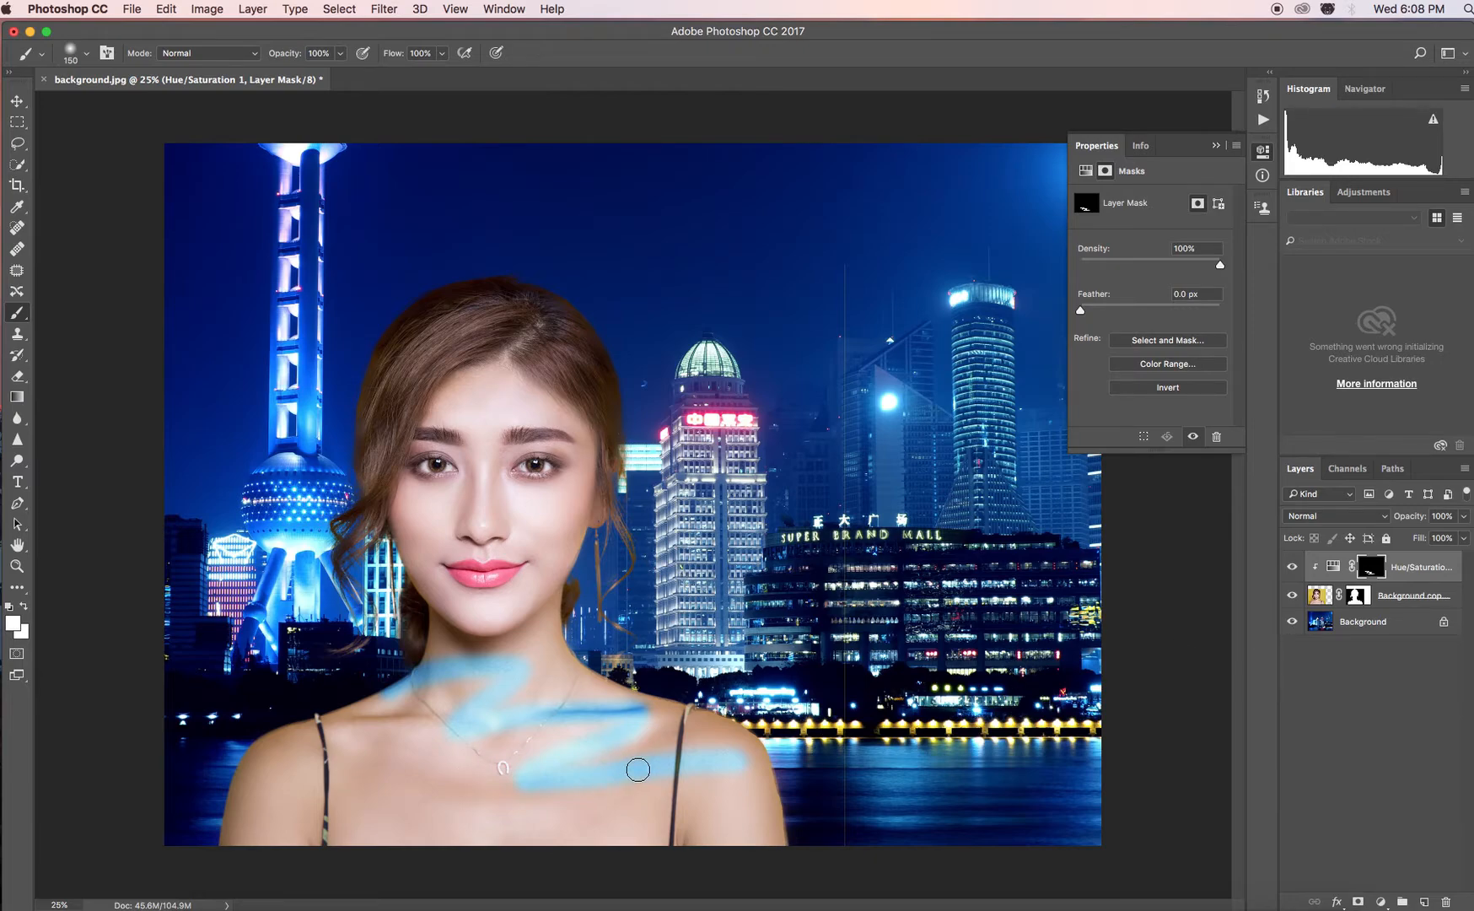
{"action": "key", "text": "super+z"}
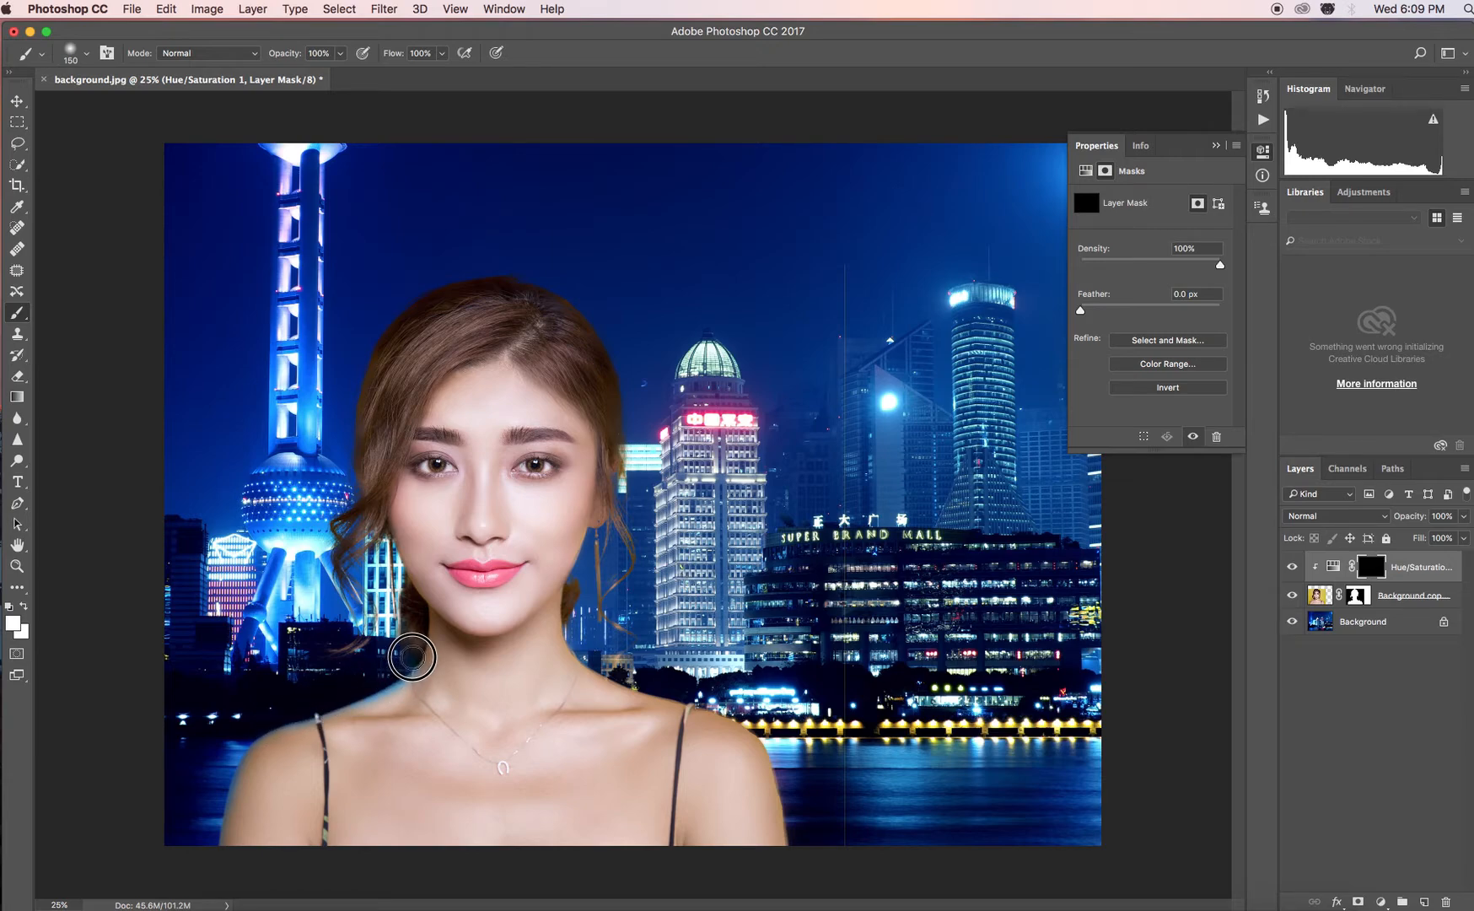
Paint white on the adjustment mask along the woman's outline, following the shoulders, neck, hair edges and loose strands
{"action": "left_click_drag", "start_coordinate": [410, 653], "coordinate": [335, 651]}
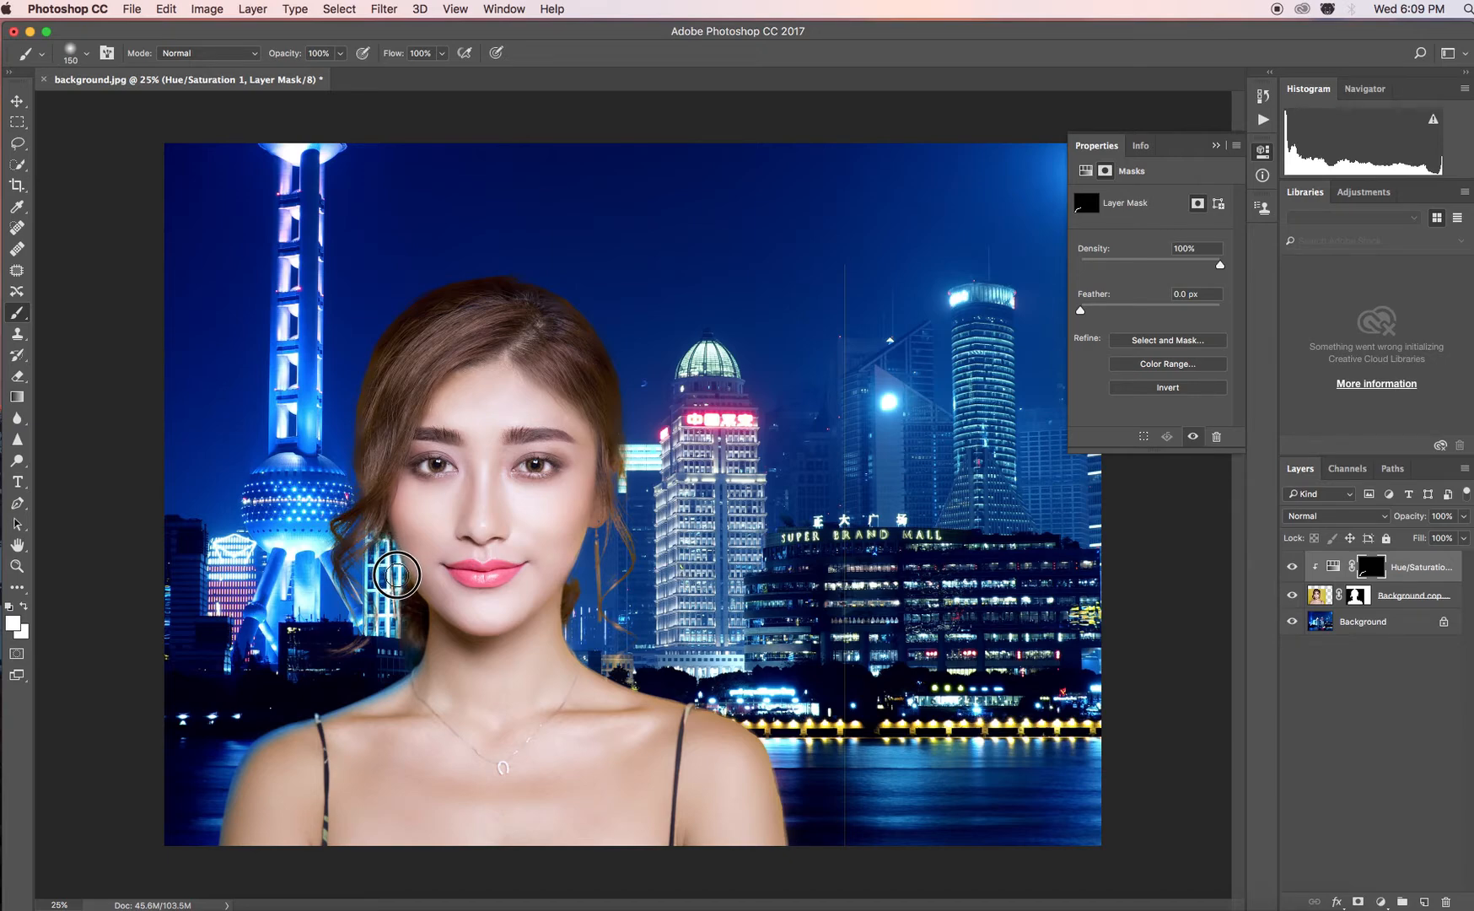
{"action": "mouse_move", "coordinate": [398, 580]}
{"action": "left_mouse_down"}
{"action": "mouse_move", "coordinate": [402, 648]}
{"action": "mouse_move", "coordinate": [339, 645]}
{"action": "mouse_move", "coordinate": [355, 629]}
{"action": "mouse_move", "coordinate": [331, 504]}
{"action": "mouse_move", "coordinate": [355, 496]}
{"action": "mouse_move", "coordinate": [372, 338]}
{"action": "mouse_move", "coordinate": [425, 276]}
{"action": "mouse_move", "coordinate": [373, 344]}
{"action": "mouse_move", "coordinate": [417, 290]}
{"action": "mouse_move", "coordinate": [466, 268]}
{"action": "mouse_move", "coordinate": [584, 295]}
{"action": "mouse_move", "coordinate": [609, 329]}
{"action": "mouse_move", "coordinate": [645, 560]}
{"action": "mouse_move", "coordinate": [614, 608]}
{"action": "mouse_move", "coordinate": [642, 651]}
{"action": "mouse_move", "coordinate": [699, 620]}
{"action": "left_mouse_up"}
{"action": "left_click_drag", "start_coordinate": [626, 559], "coordinate": [600, 537]}
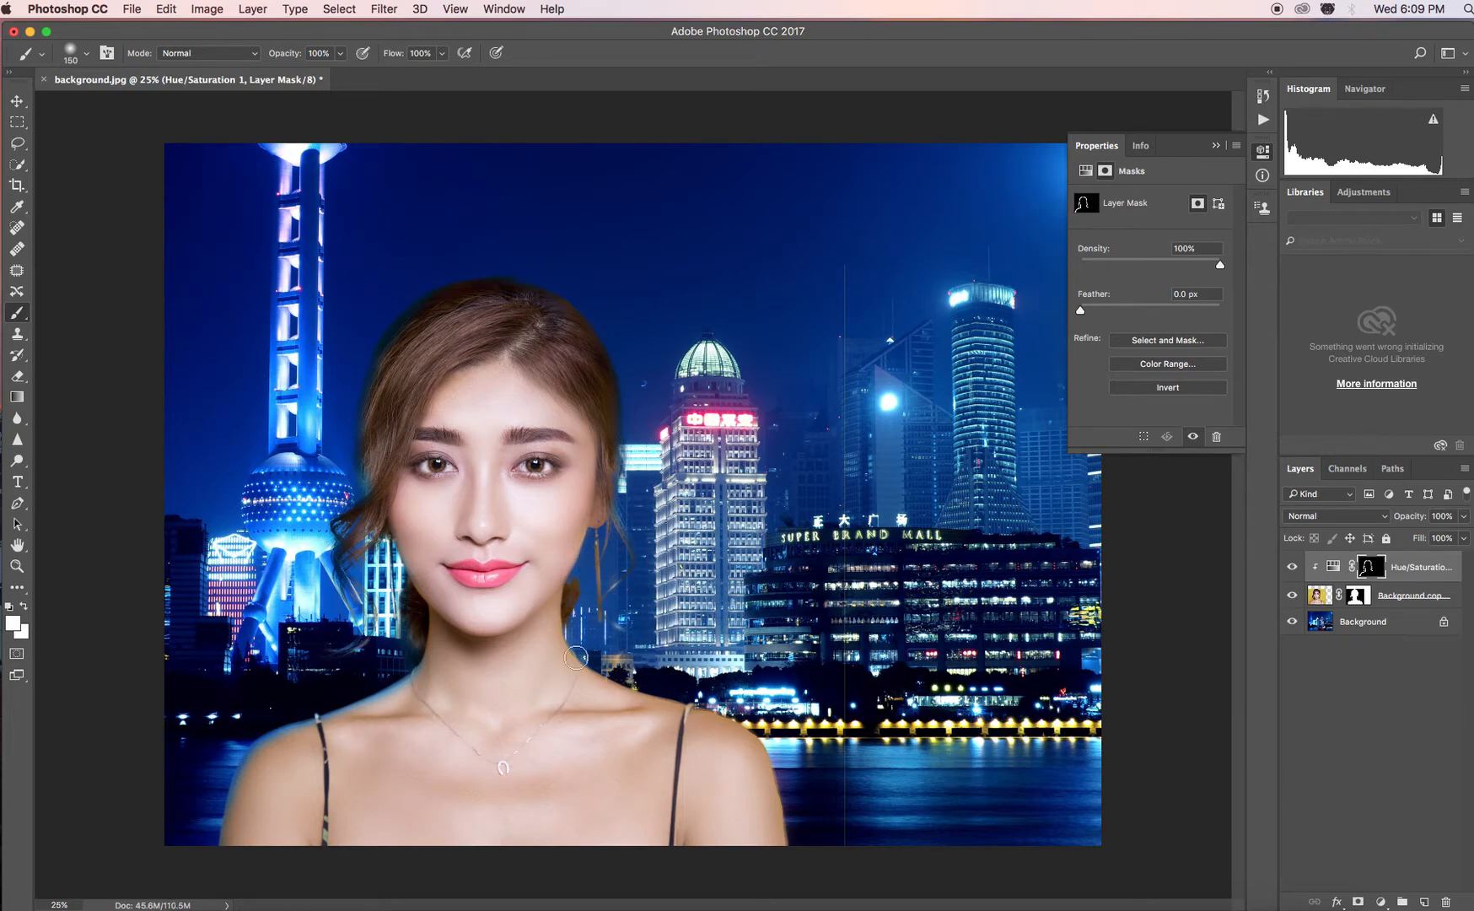
{"action": "mouse_move", "coordinate": [578, 635]}
{"action": "left_mouse_down"}
{"action": "mouse_move", "coordinate": [628, 679]}
{"action": "mouse_move", "coordinate": [761, 732]}
{"action": "mouse_move", "coordinate": [802, 909]}
{"action": "left_mouse_up"}
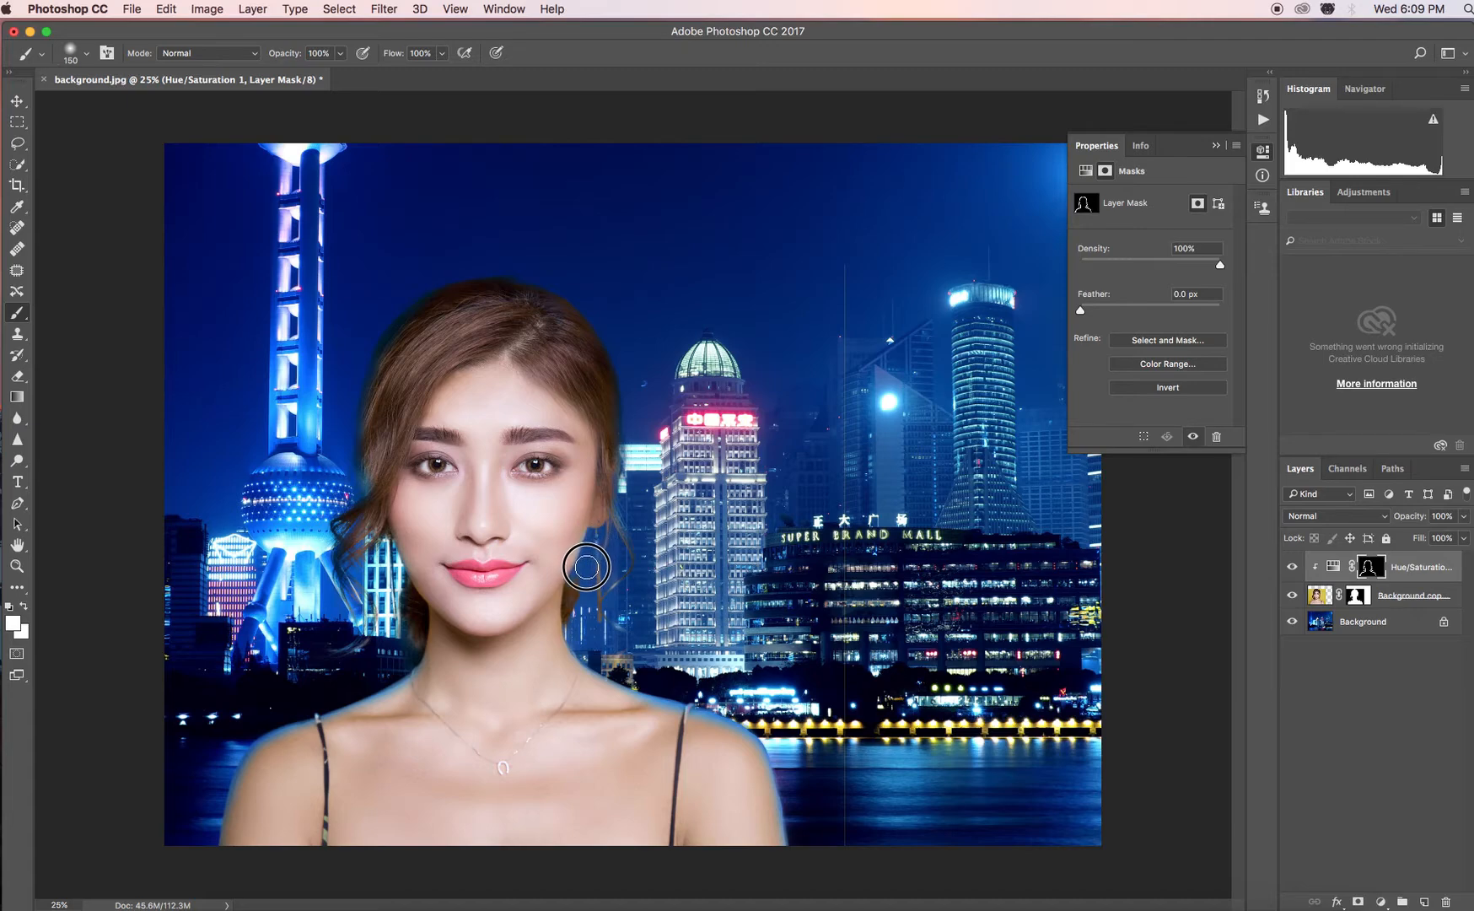
{"action": "left_click_drag", "start_coordinate": [601, 546], "coordinate": [614, 634]}
{"action": "left_click_drag", "start_coordinate": [381, 564], "coordinate": [386, 619]}
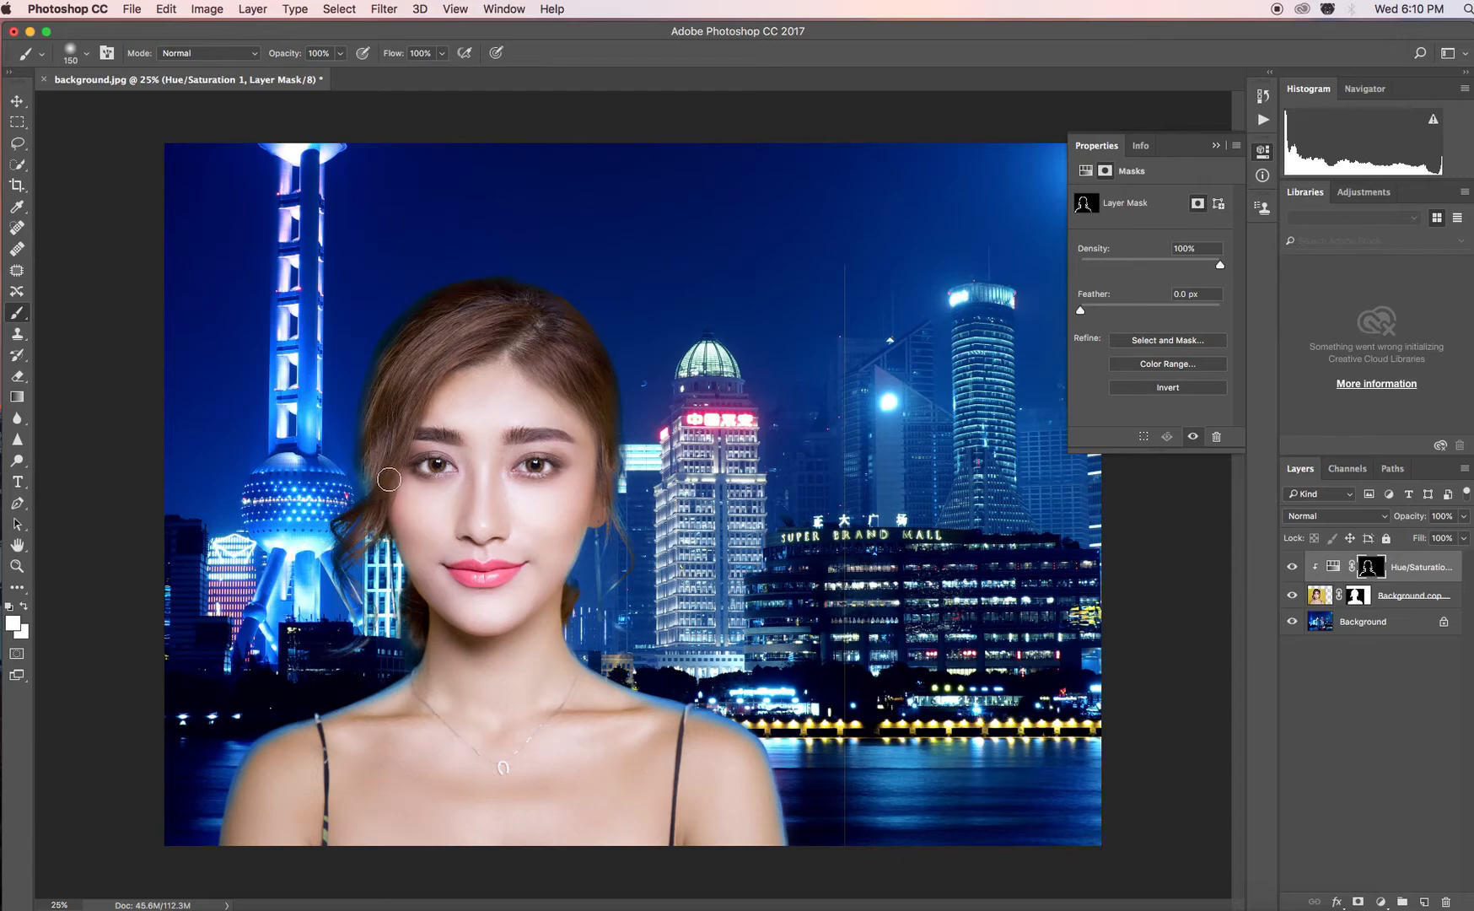
Switch the foreground color to black and paint the mask over the inner hair to remove excess blue
{"action": "left_click", "coordinate": [28, 608]}
{"action": "mouse_move", "coordinate": [420, 329]}
{"action": "left_mouse_down"}
{"action": "mouse_move", "coordinate": [377, 400]}
{"action": "mouse_move", "coordinate": [376, 503]}
{"action": "left_mouse_up"}
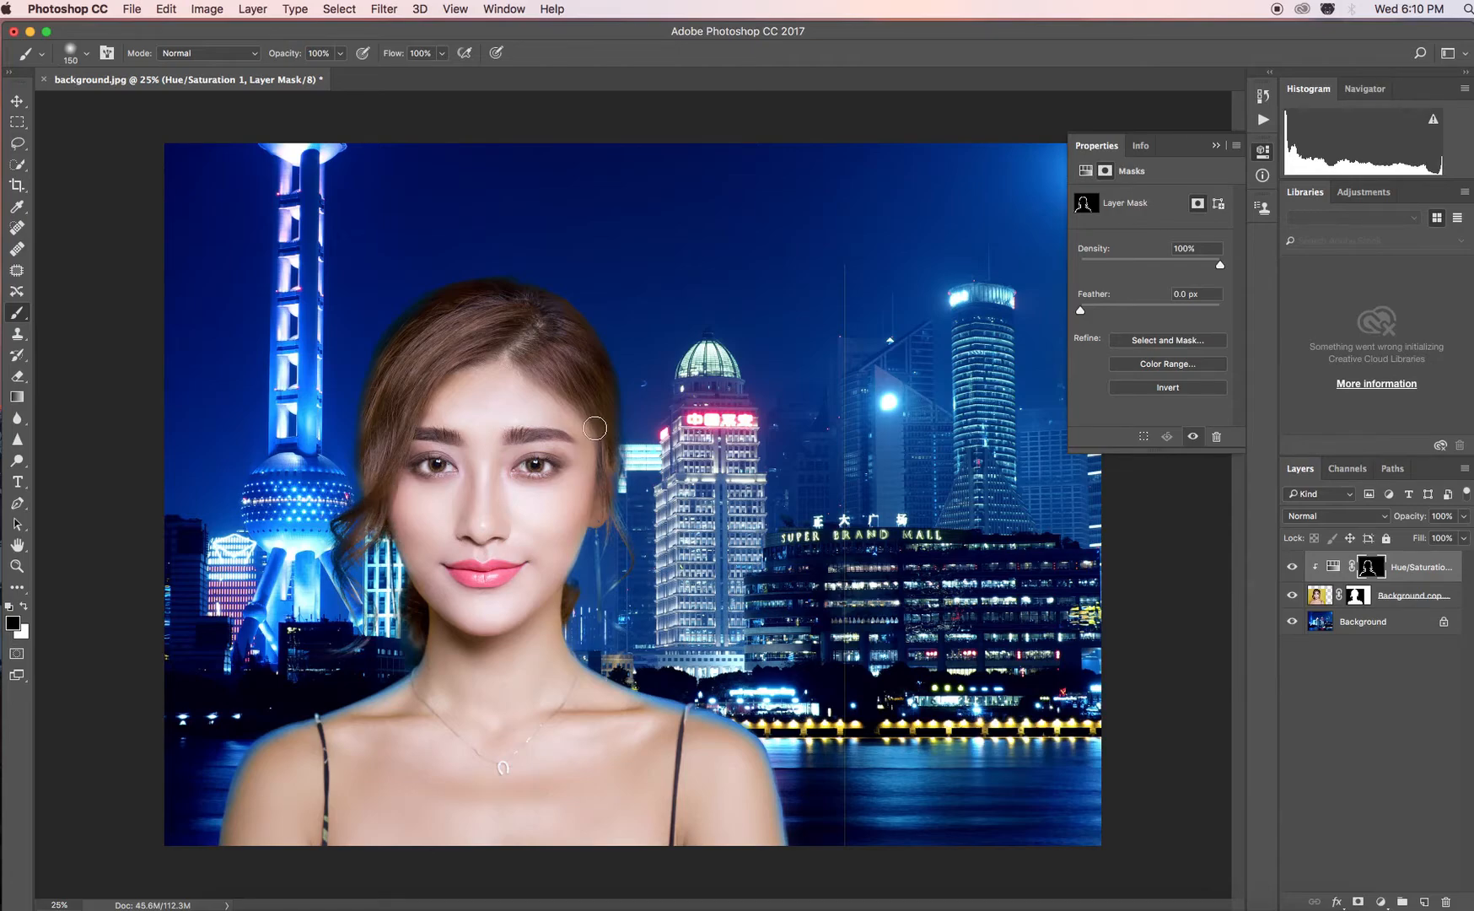
{"action": "mouse_move", "coordinate": [604, 443]}
{"action": "left_mouse_down"}
{"action": "mouse_move", "coordinate": [605, 471]}
{"action": "mouse_move", "coordinate": [585, 356]}
{"action": "mouse_move", "coordinate": [527, 304]}
{"action": "mouse_move", "coordinate": [464, 314]}
{"action": "left_mouse_up"}
Try lowering the Hue/Saturation layer's fill to 60%
{"action": "left_click", "coordinate": [1463, 540]}
{"action": "mouse_move", "coordinate": [1464, 564]}
{"action": "left_mouse_down"}
{"action": "mouse_move", "coordinate": [1425, 563]}
{"action": "mouse_move", "coordinate": [1439, 563]}
{"action": "left_mouse_up"}
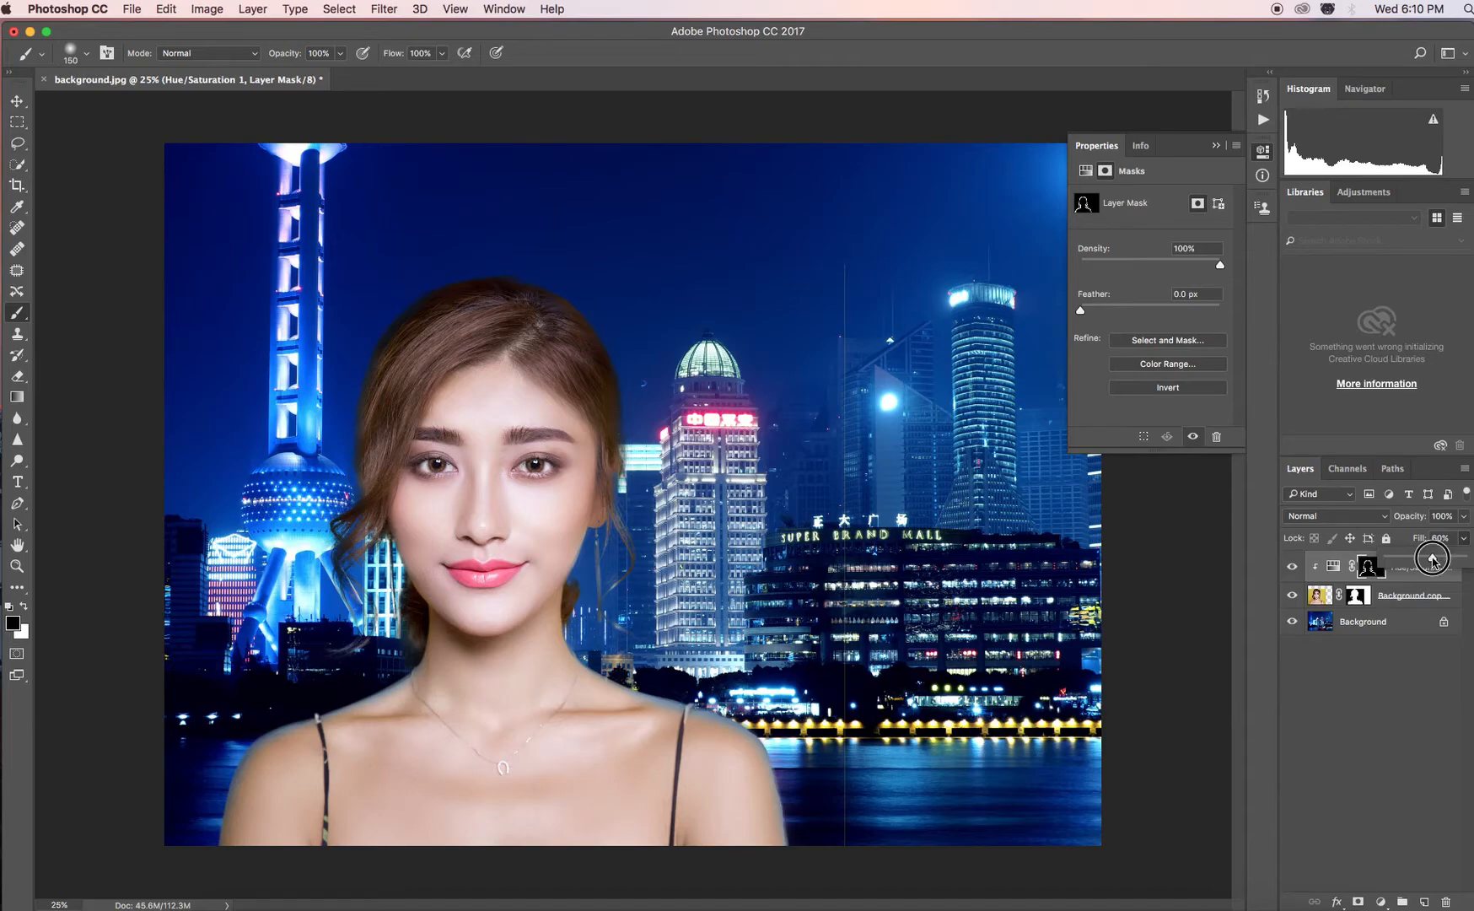
Try the Multiply, Lighten and Screen blending modes on the Hue/Saturation adjustment layer
{"action": "left_click", "coordinate": [1359, 522]}
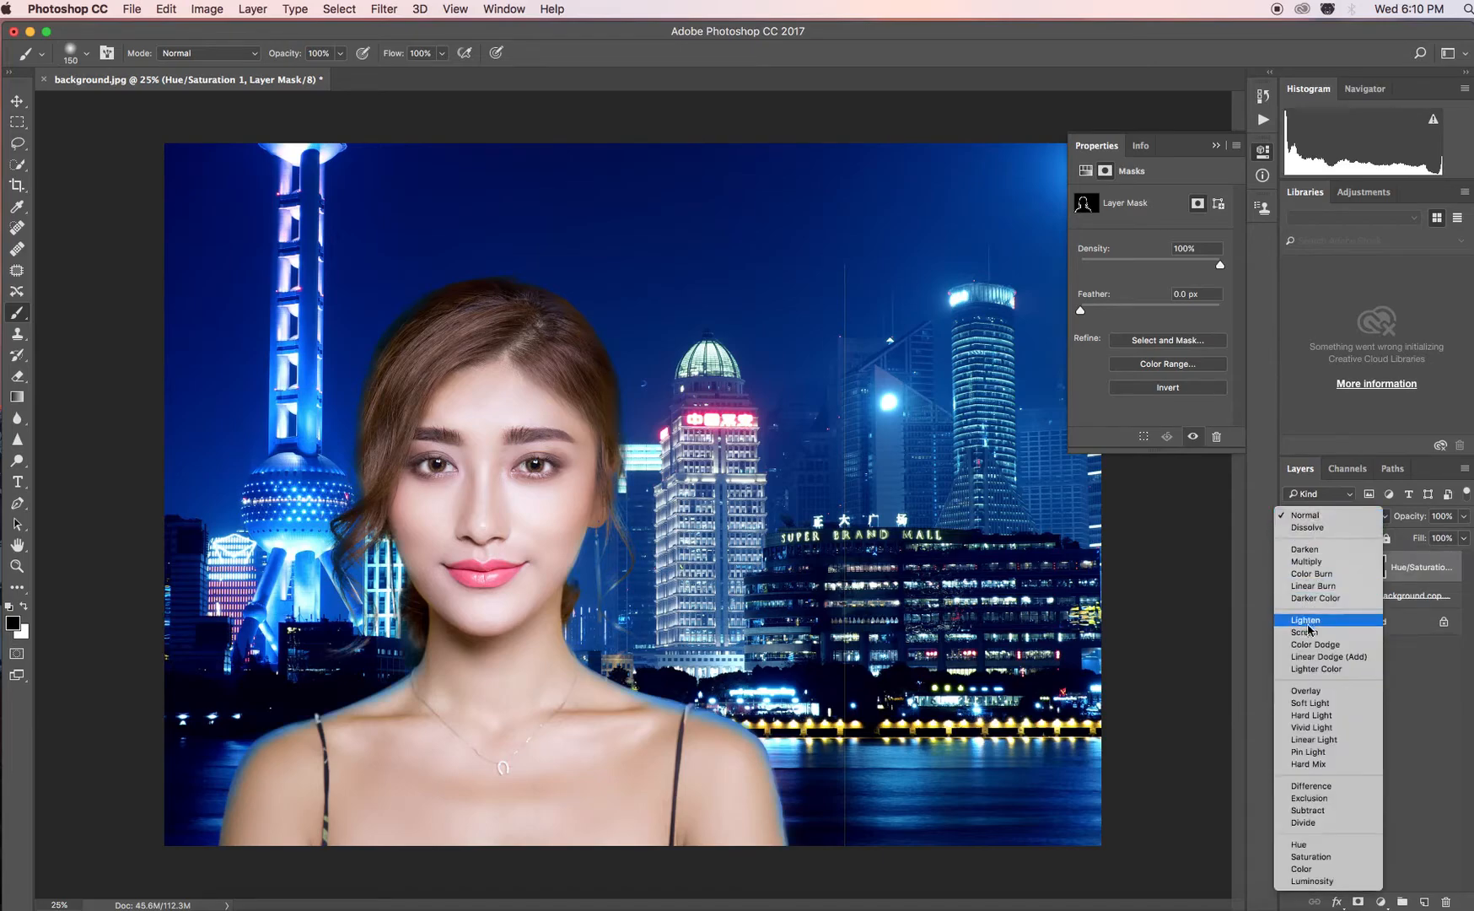
{"action": "left_click", "coordinate": [1304, 563]}
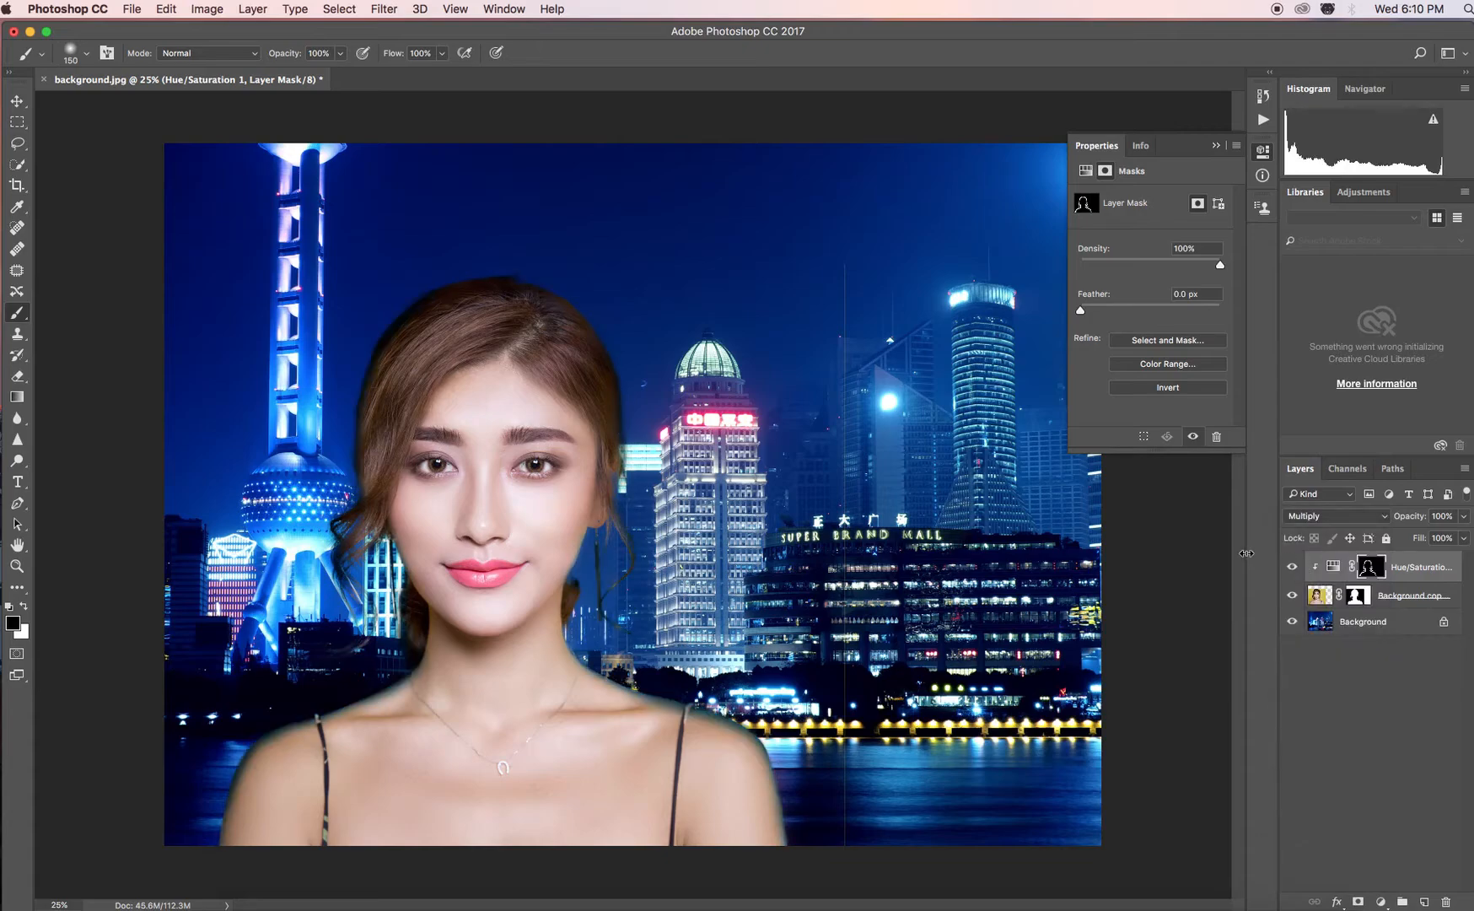
{"action": "left_click", "coordinate": [1294, 519]}
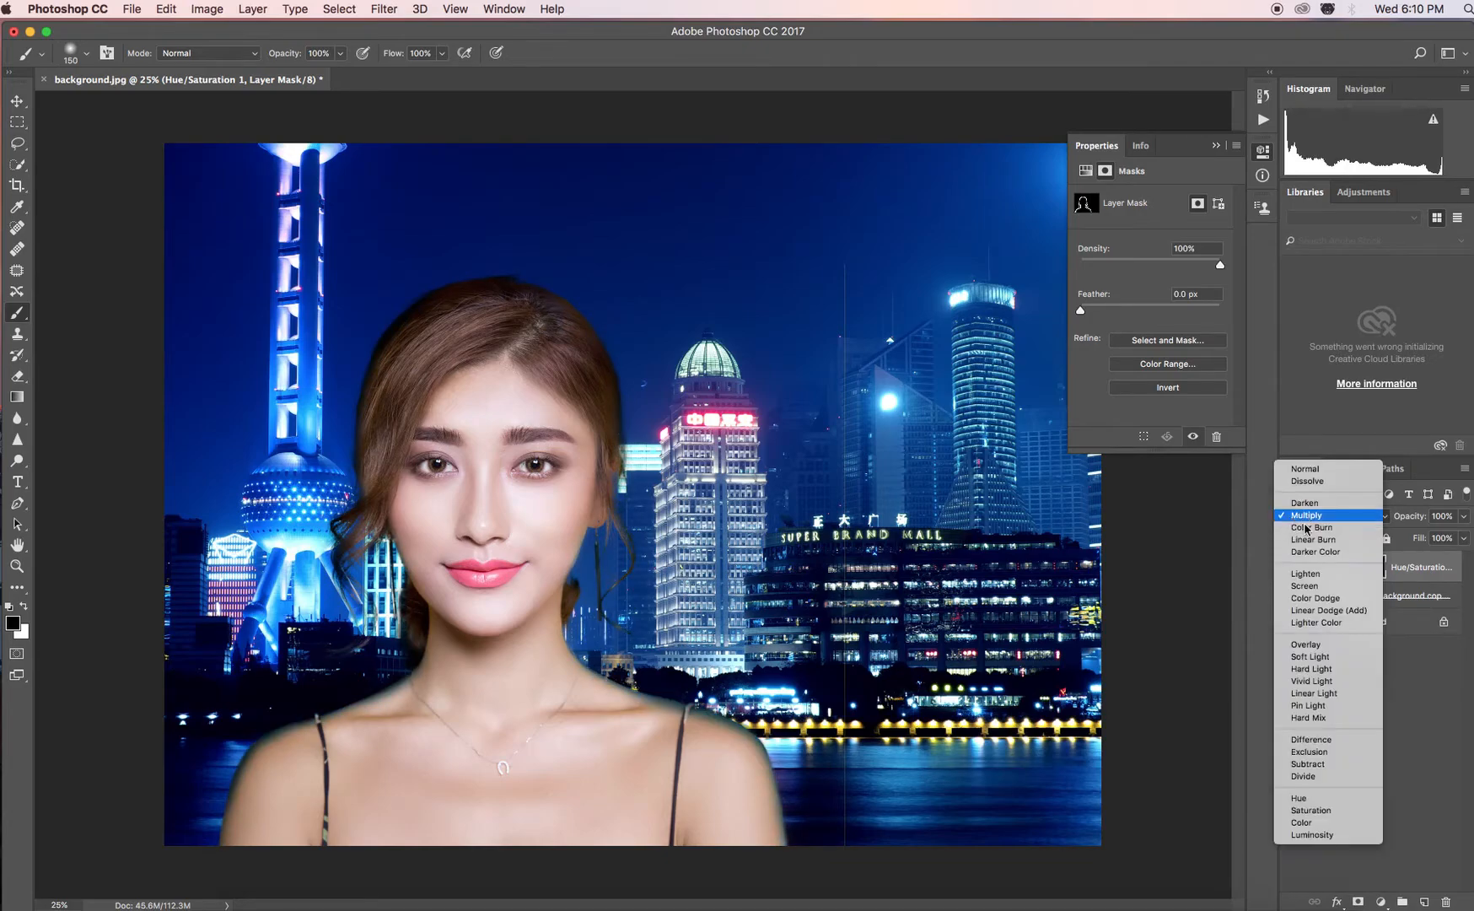
{"action": "left_click", "coordinate": [1303, 567]}
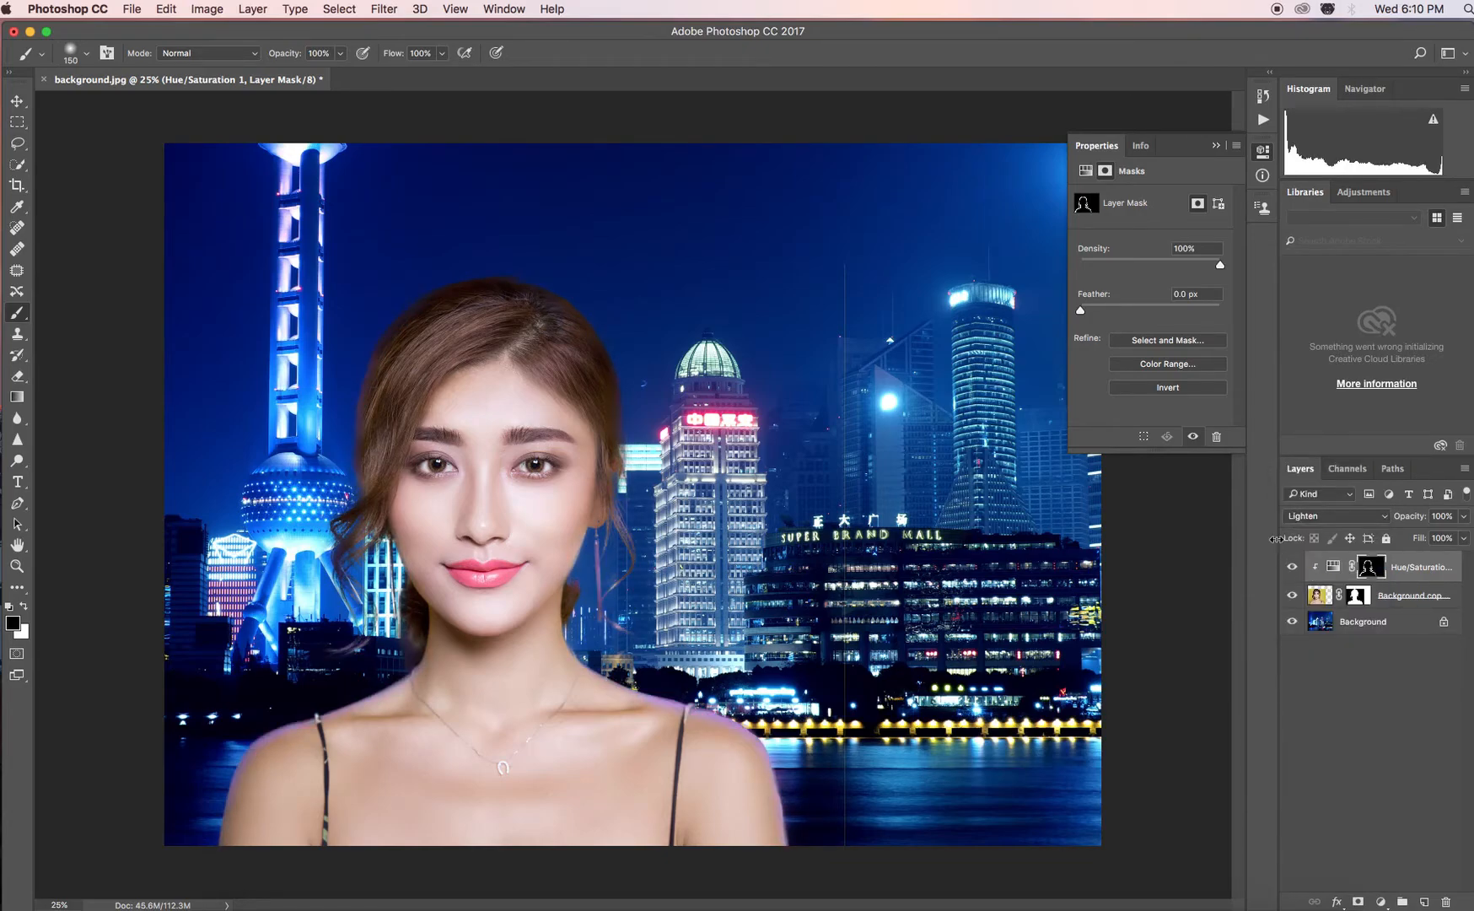
{"action": "left_click", "coordinate": [1312, 514]}
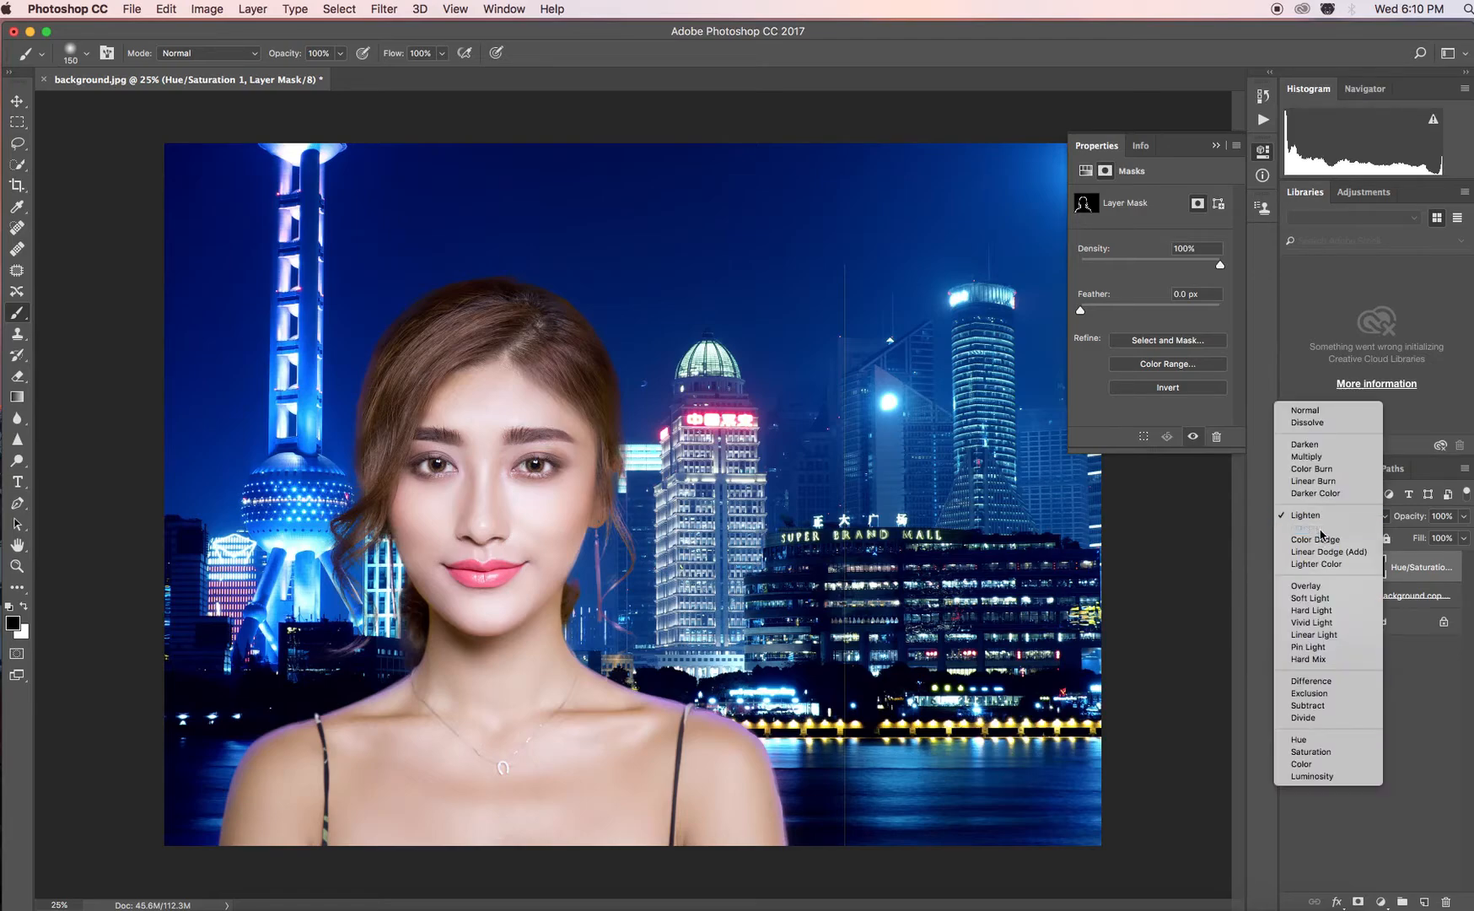
{"action": "left_click", "coordinate": [1298, 533]}
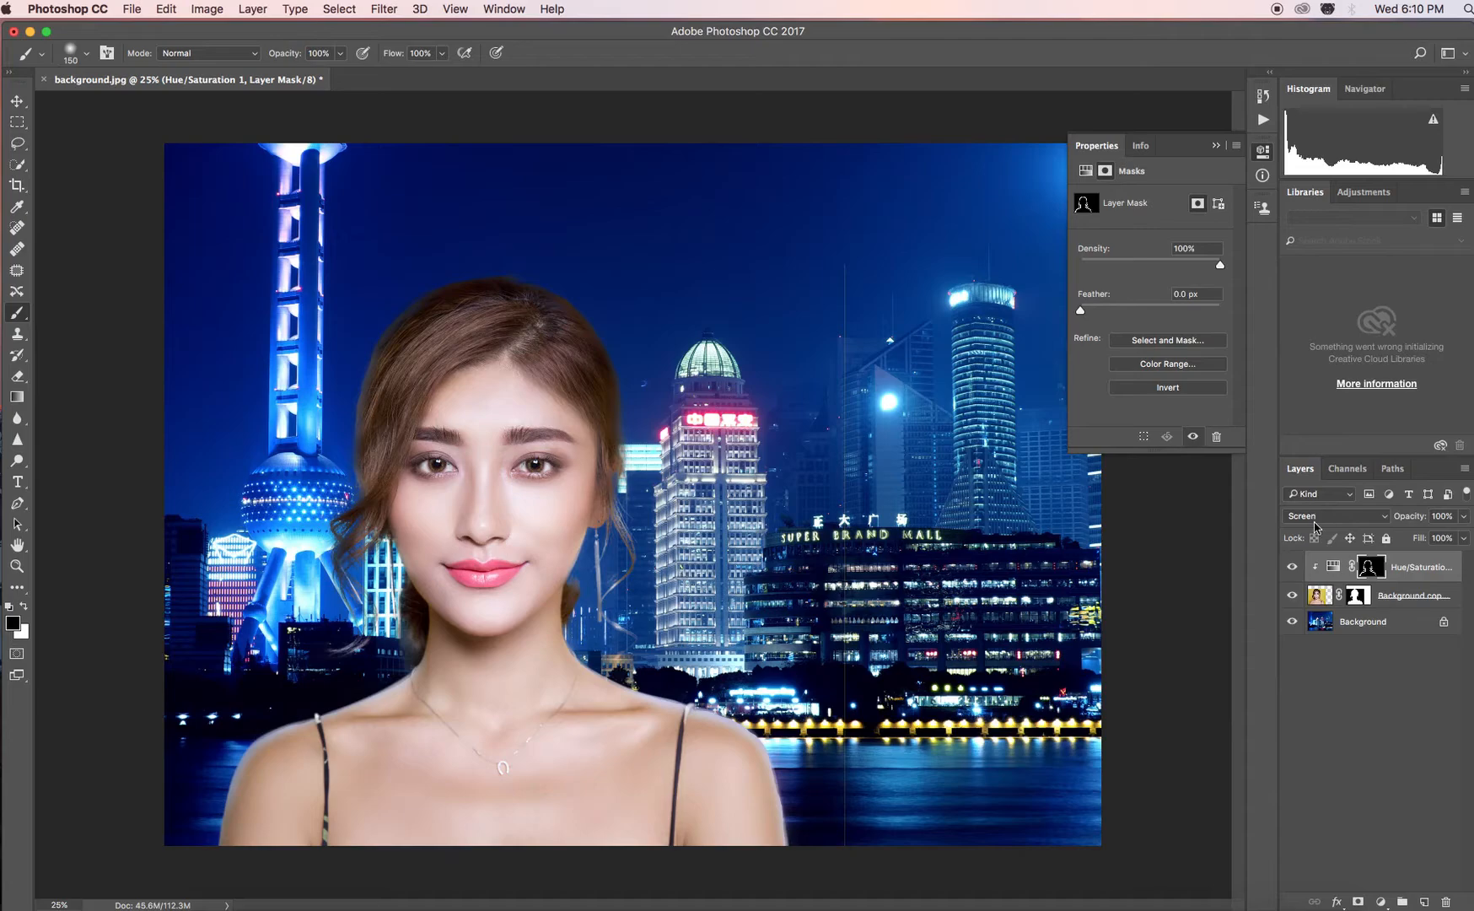
Try the Overlay, Pin Light and Vivid Light blending modes on the Hue/Saturation adjustment layer
{"action": "left_click", "coordinate": [1312, 511]}
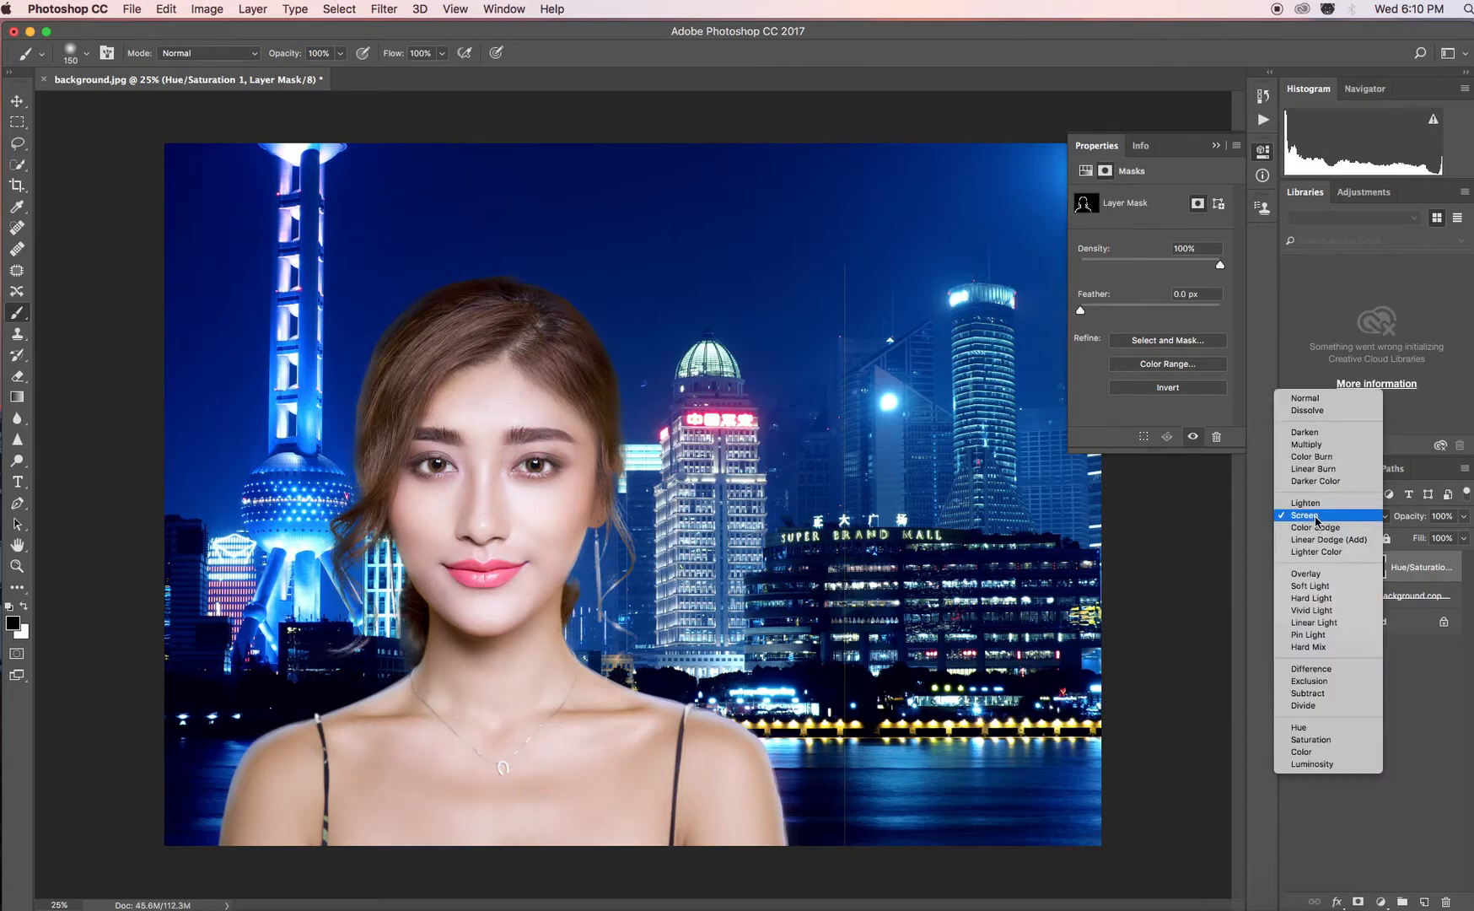
{"action": "left_click", "coordinate": [1312, 577]}
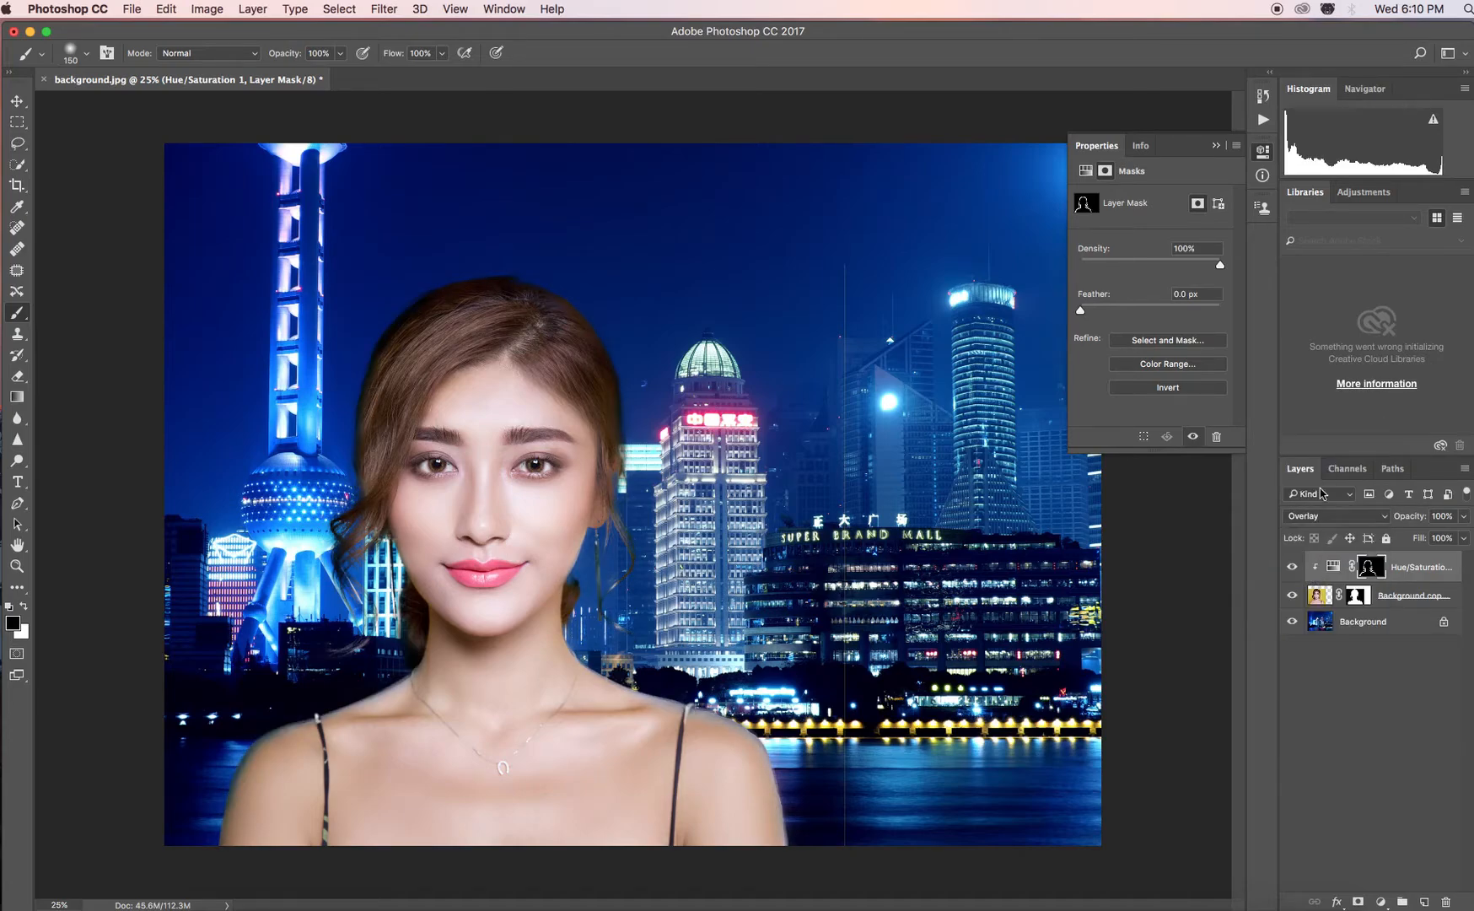
{"action": "left_click", "coordinate": [1313, 516]}
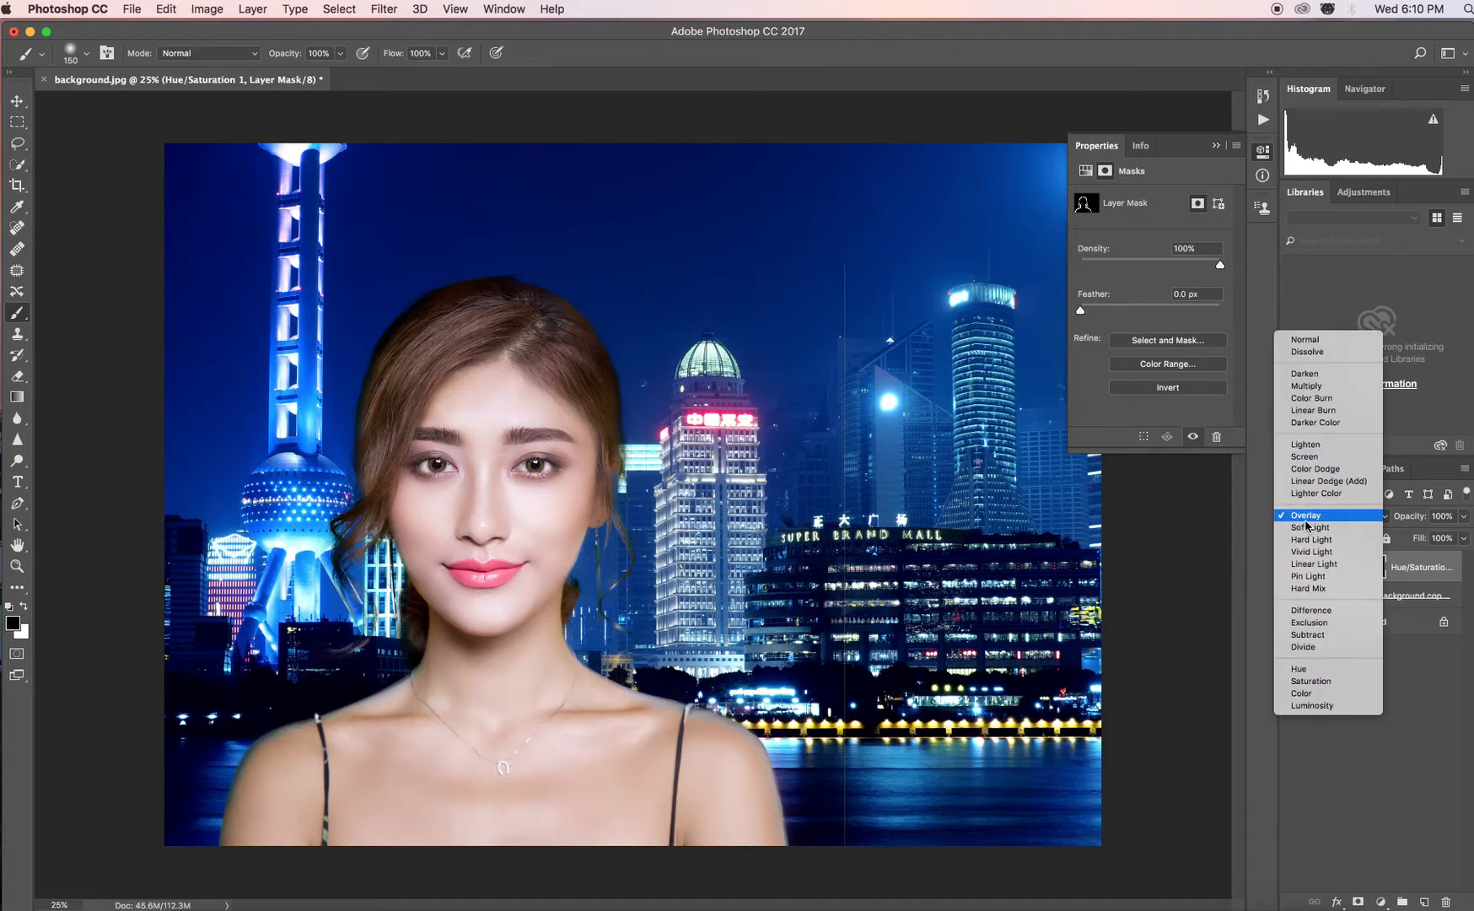
{"action": "left_click", "coordinate": [1316, 576]}
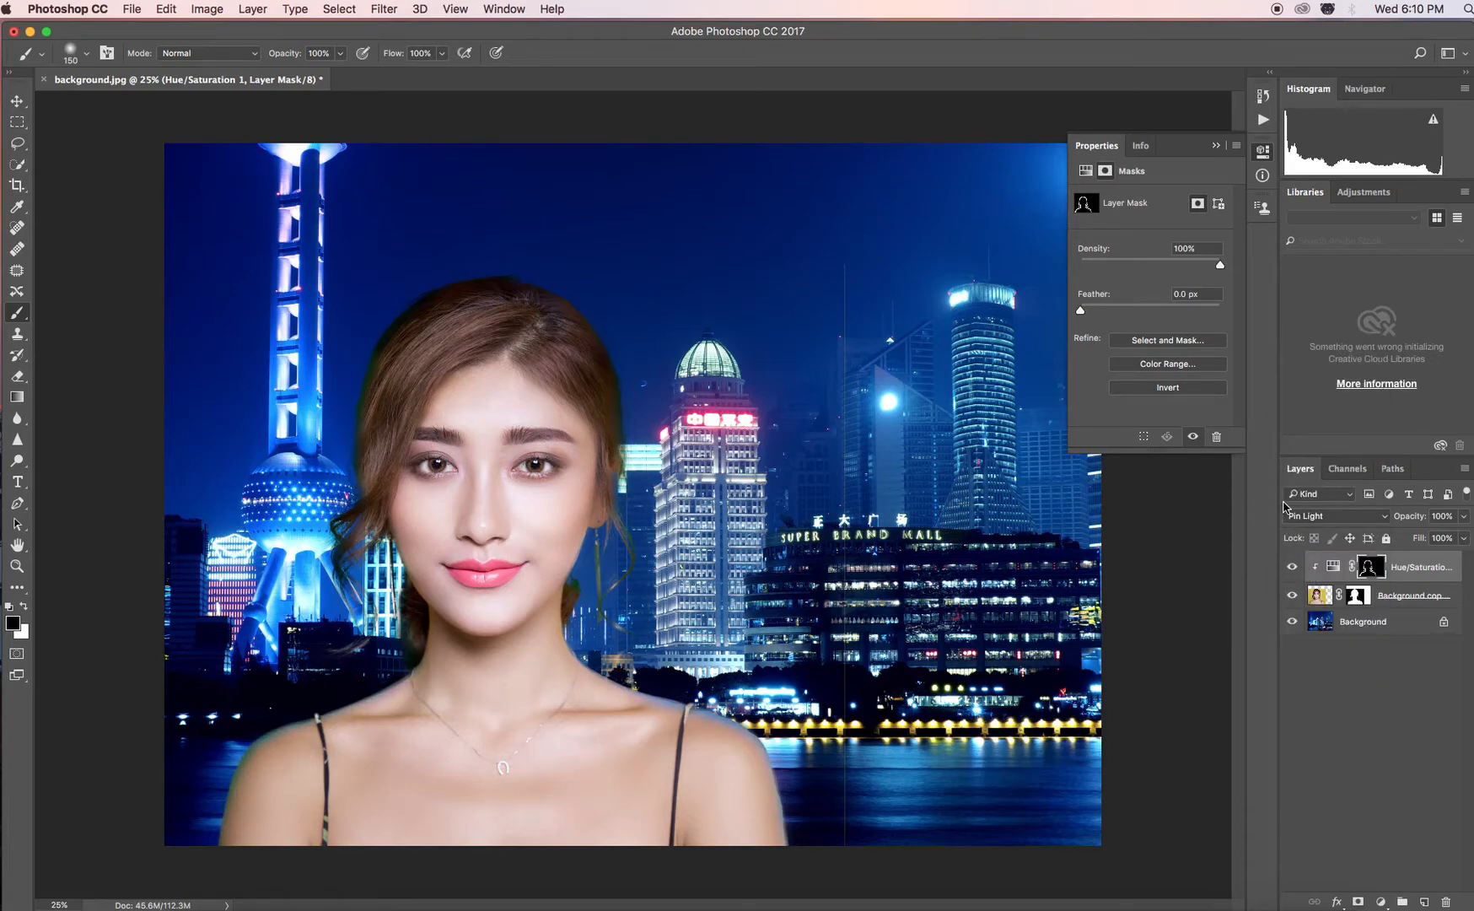
{"action": "left_click", "coordinate": [1319, 520]}
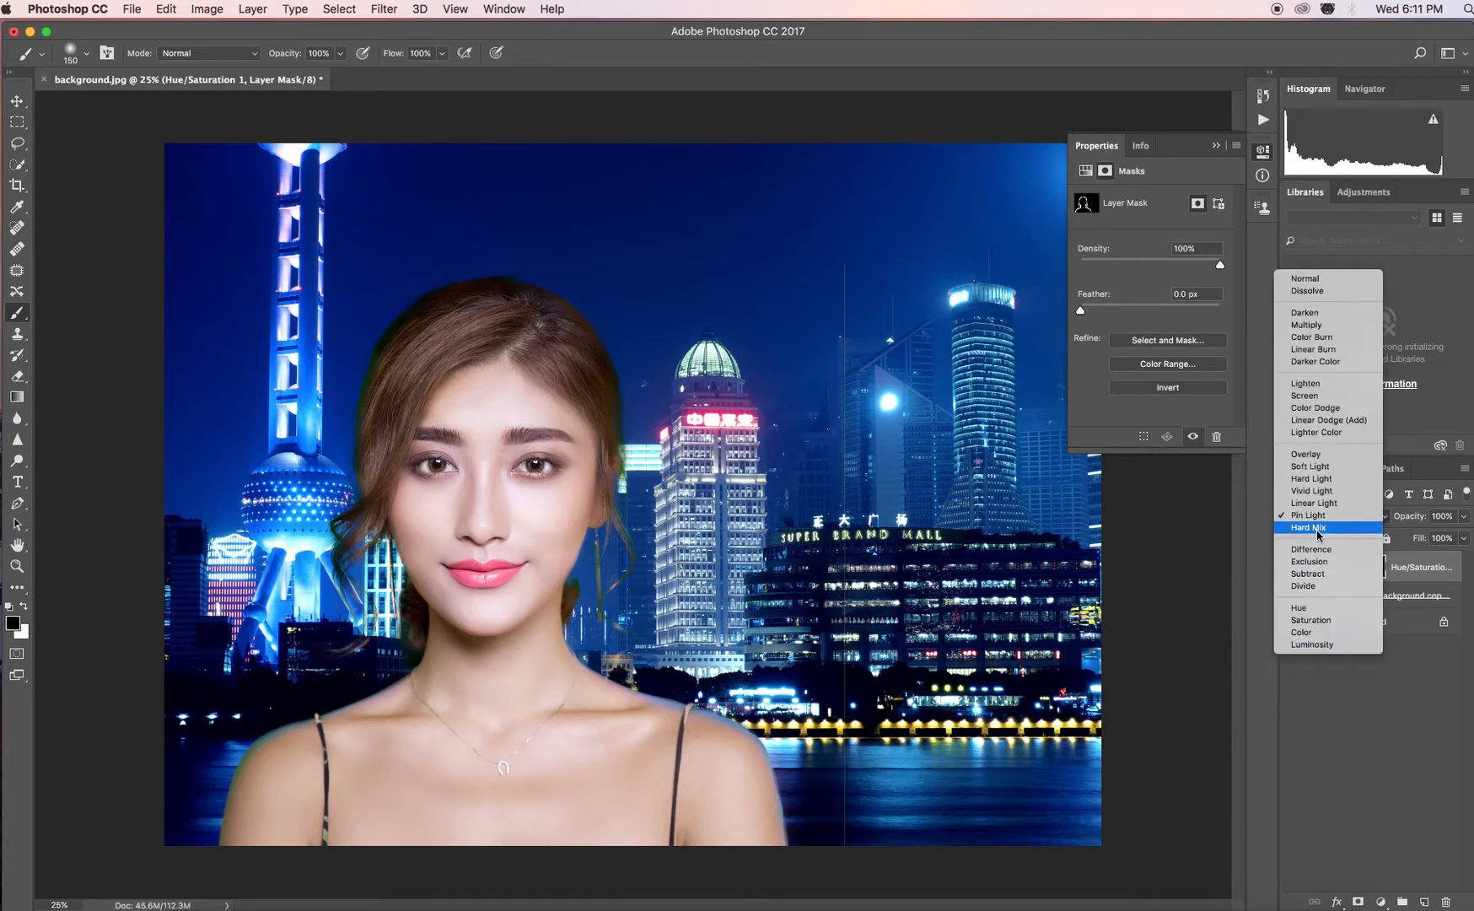
{"action": "left_click", "coordinate": [1318, 493]}
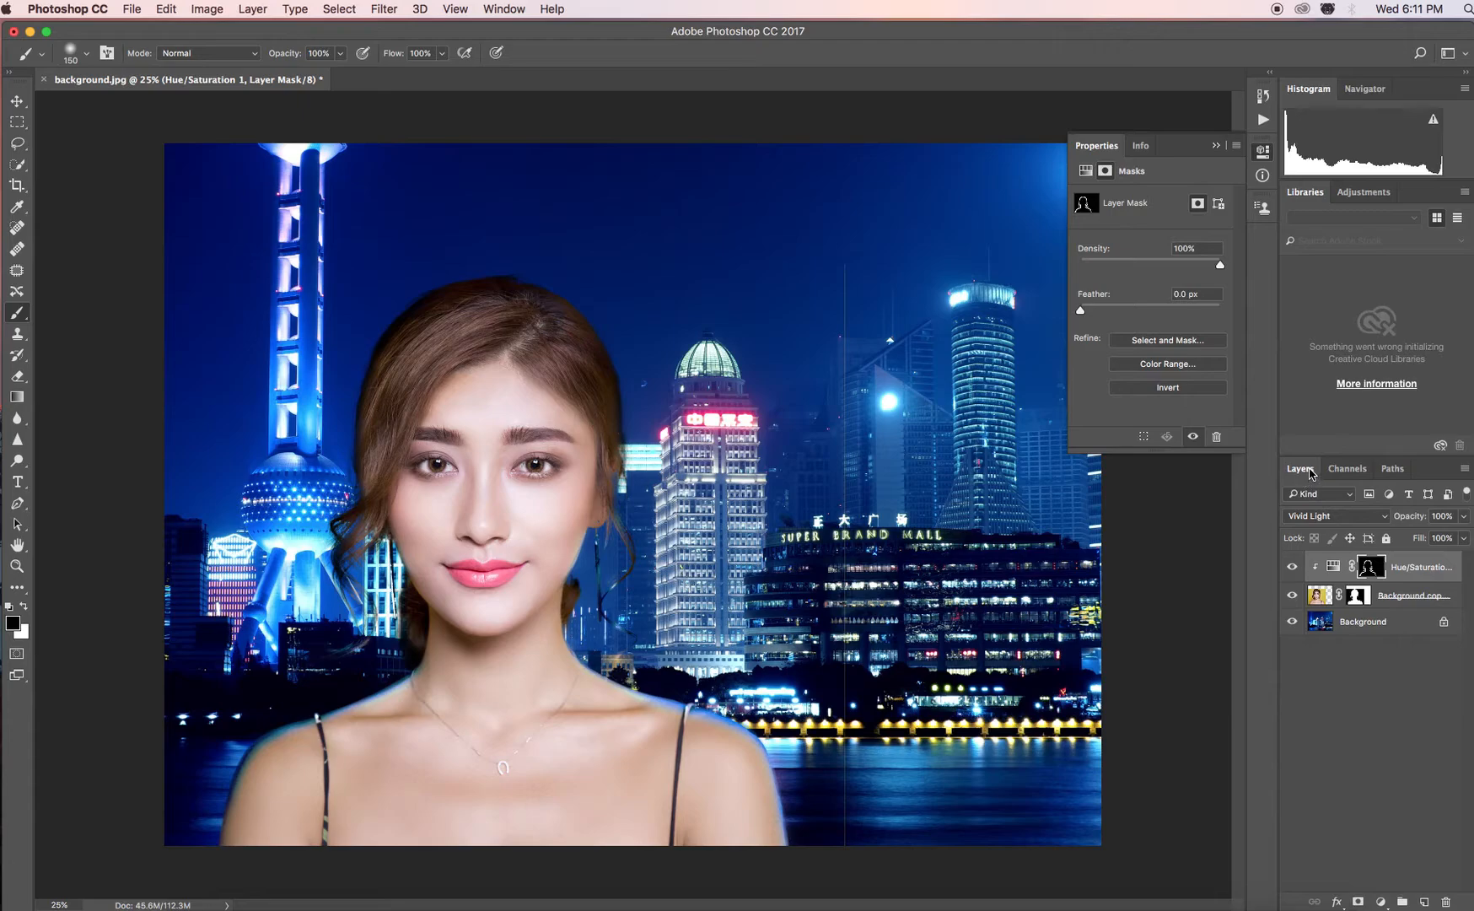
Try Hard Light, Soft Light and Overlay blending on the Hue/Saturation adjustment layer
{"action": "left_click", "coordinate": [1312, 508]}
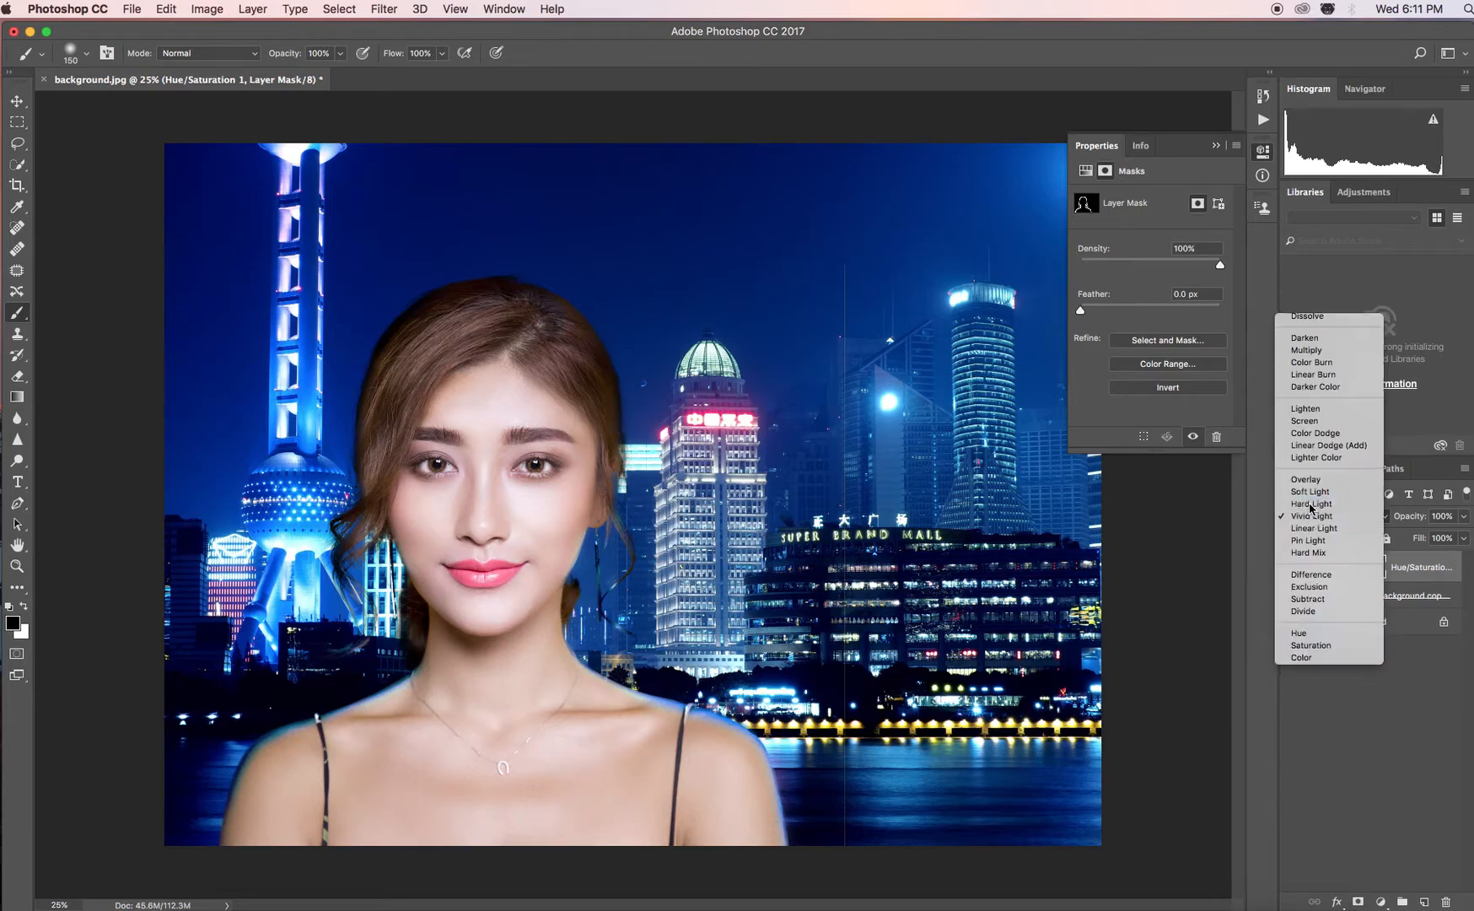
{"action": "left_click", "coordinate": [1312, 502]}
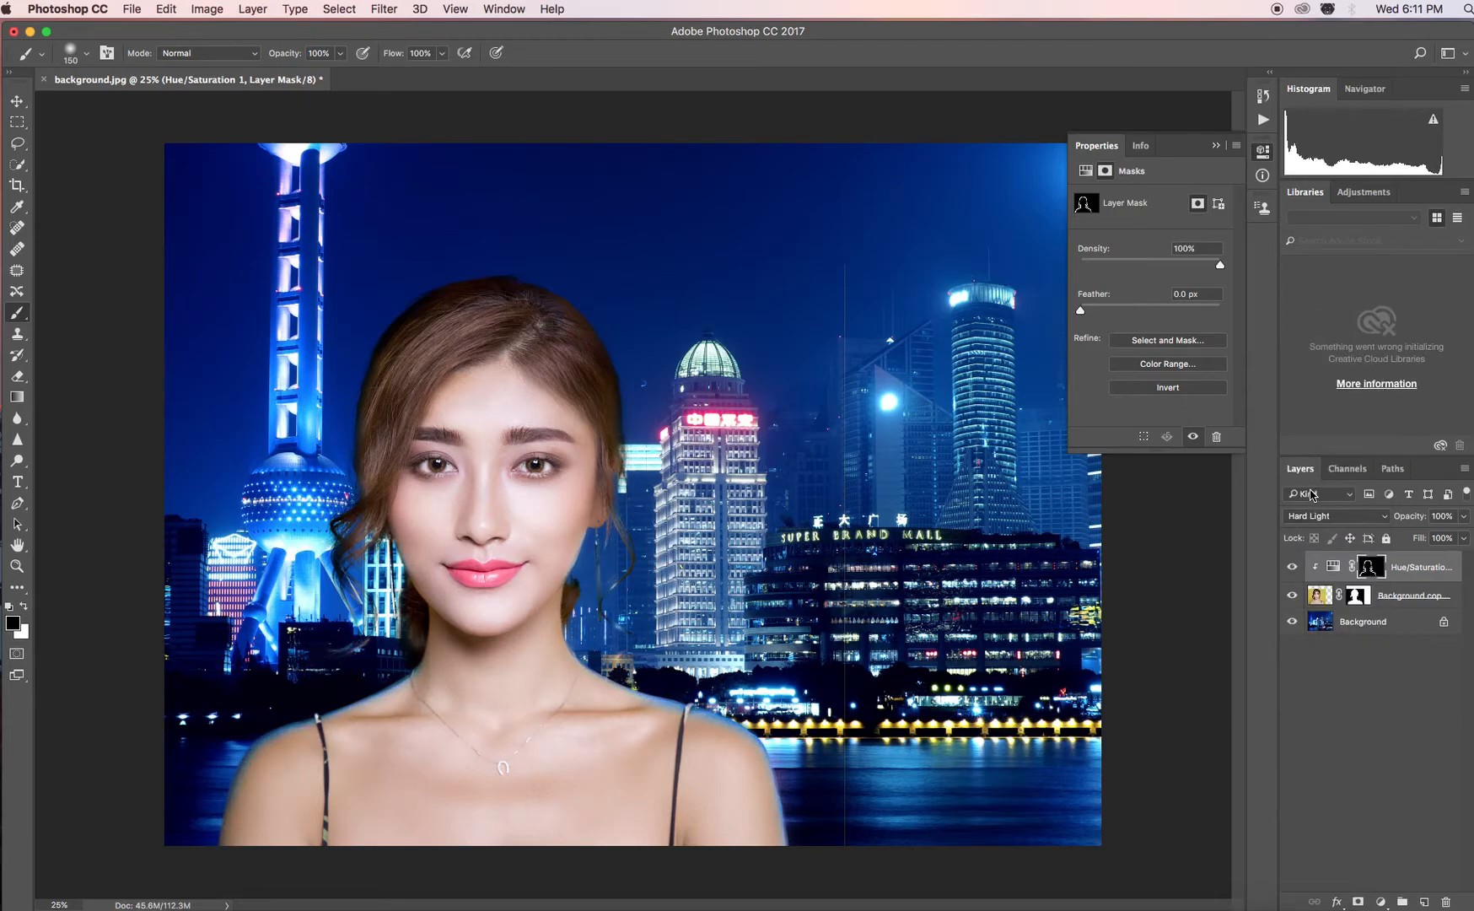
{"action": "left_click", "coordinate": [1313, 511]}
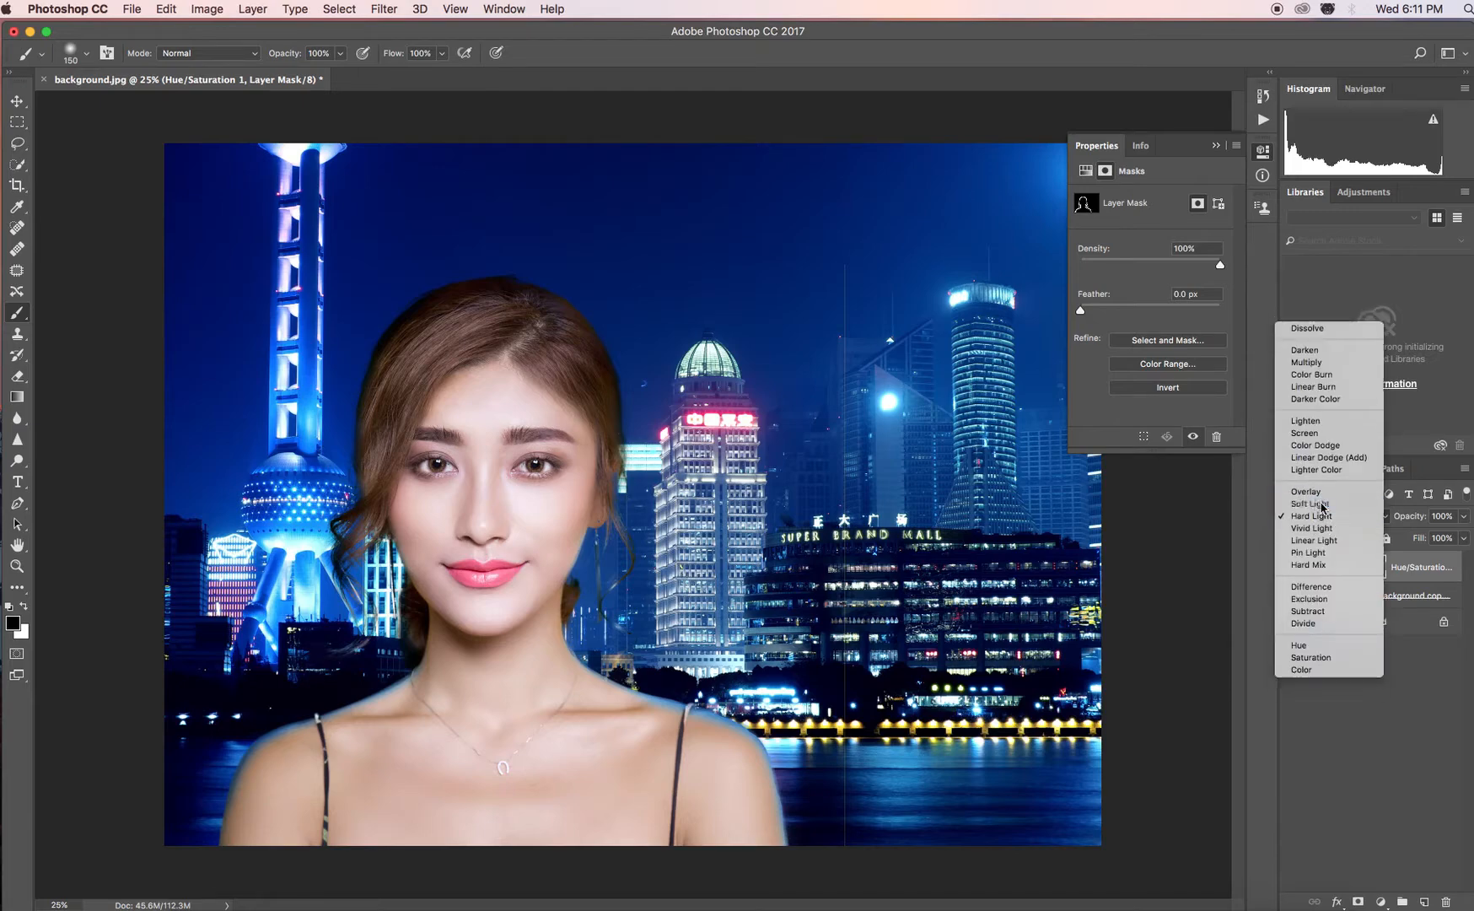
{"action": "left_click", "coordinate": [1319, 504]}
{"action": "left_click", "coordinate": [1320, 514]}
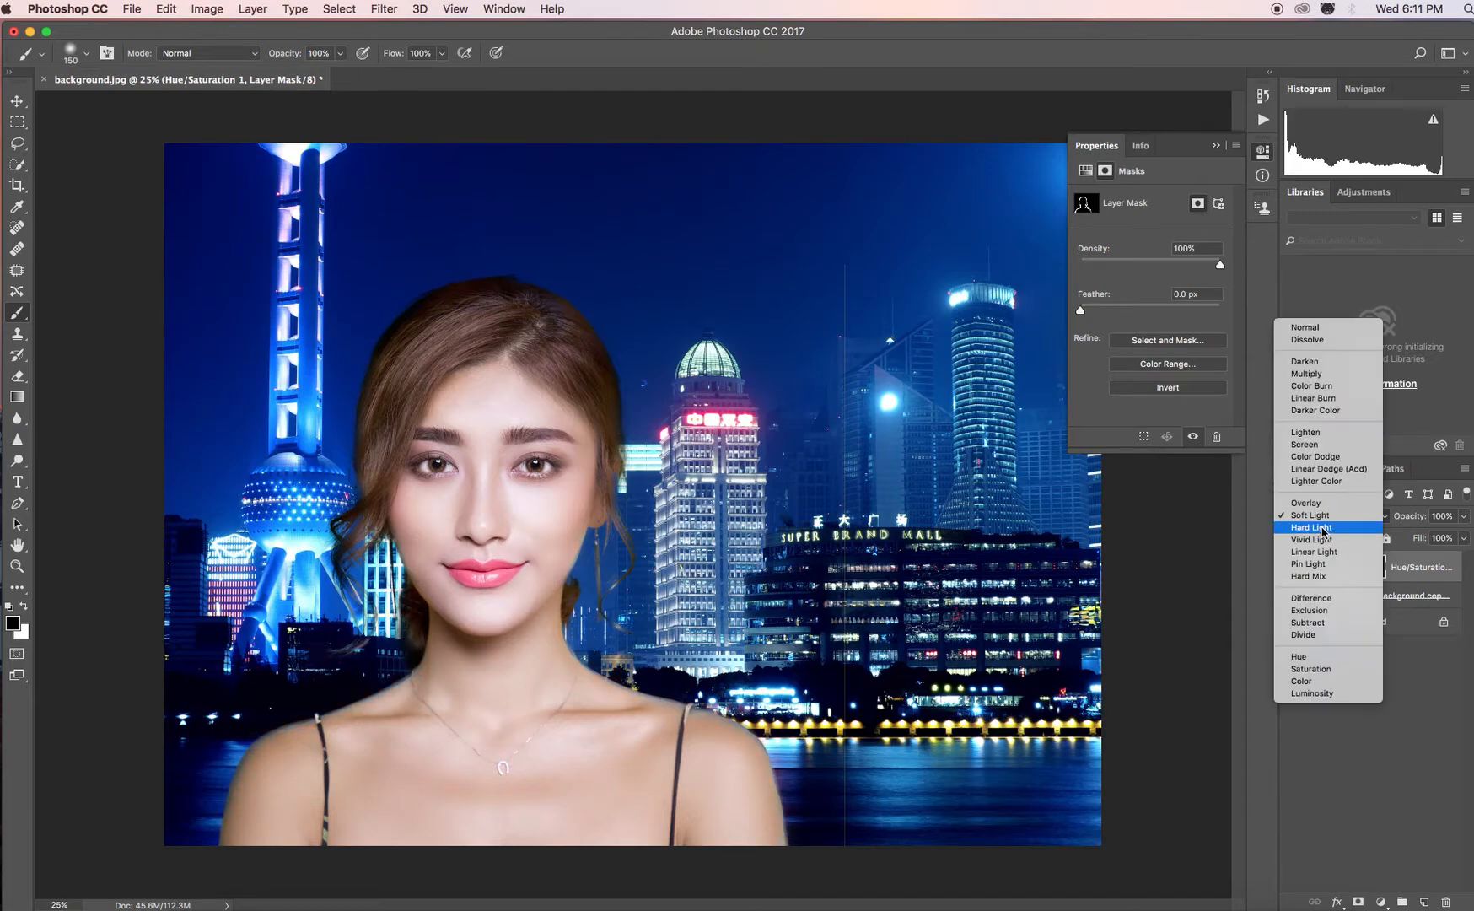
{"action": "left_click", "coordinate": [1318, 504]}
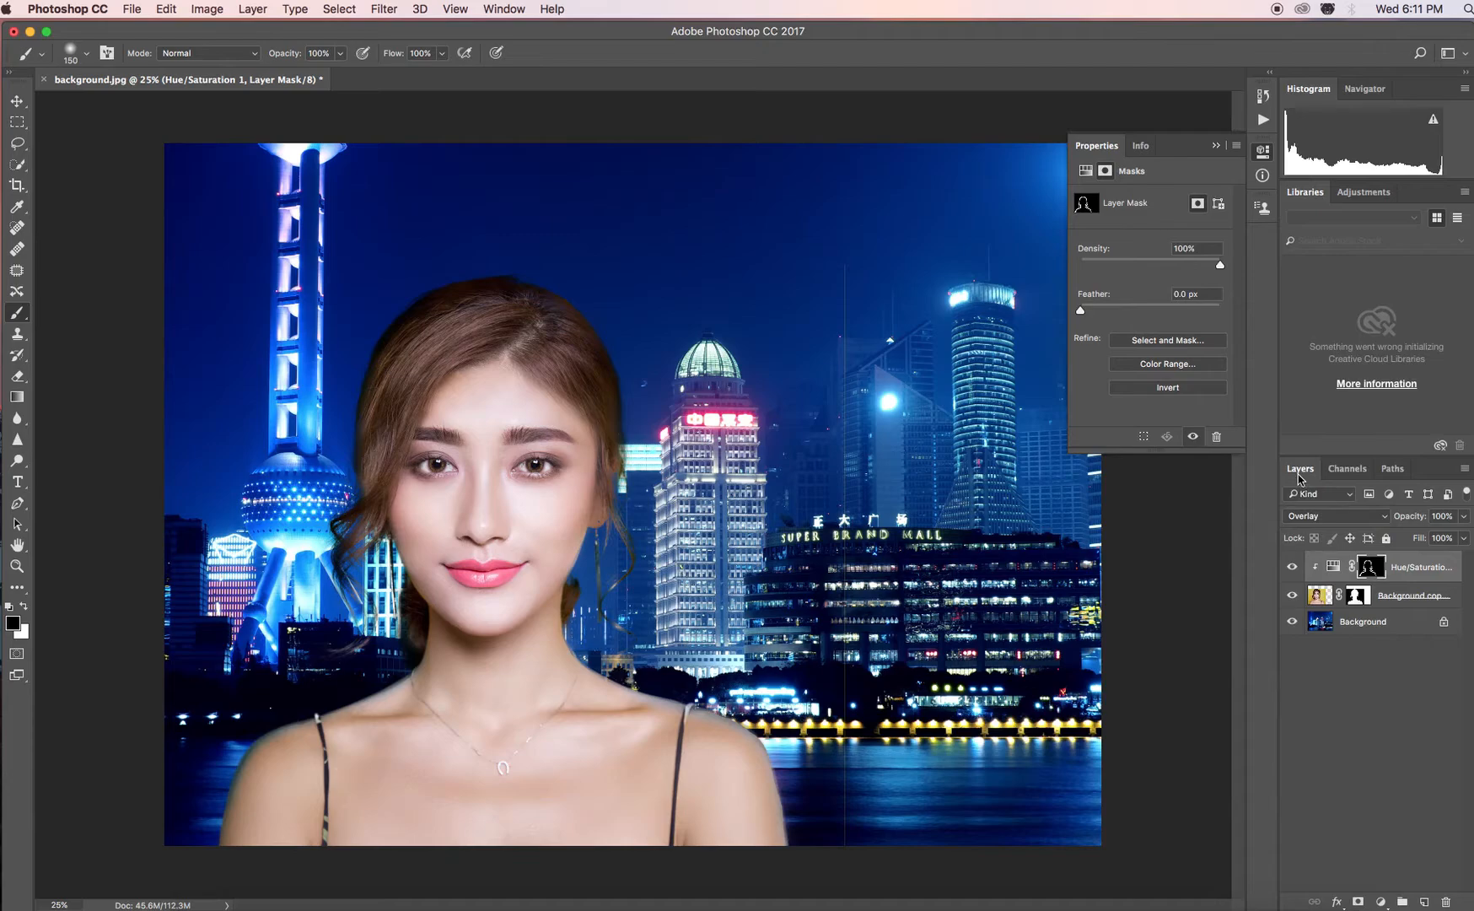
Try Screen, Lighter Color and Linear Dodge (Add) blending on the Hue/Saturation adjustment layer
{"action": "left_click", "coordinate": [1327, 518]}
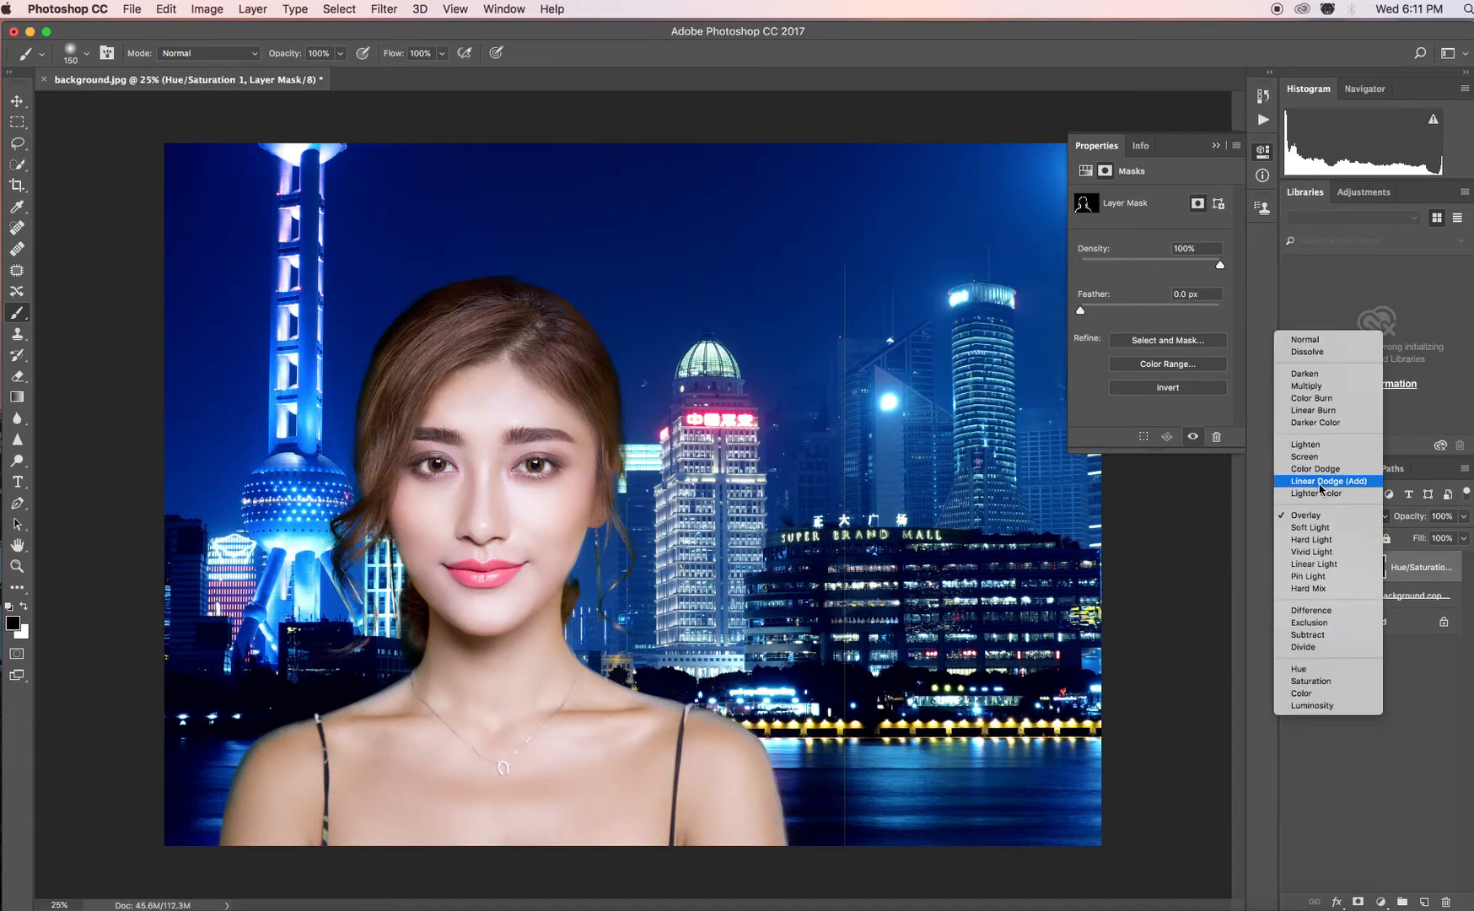
{"action": "left_click", "coordinate": [1315, 456]}
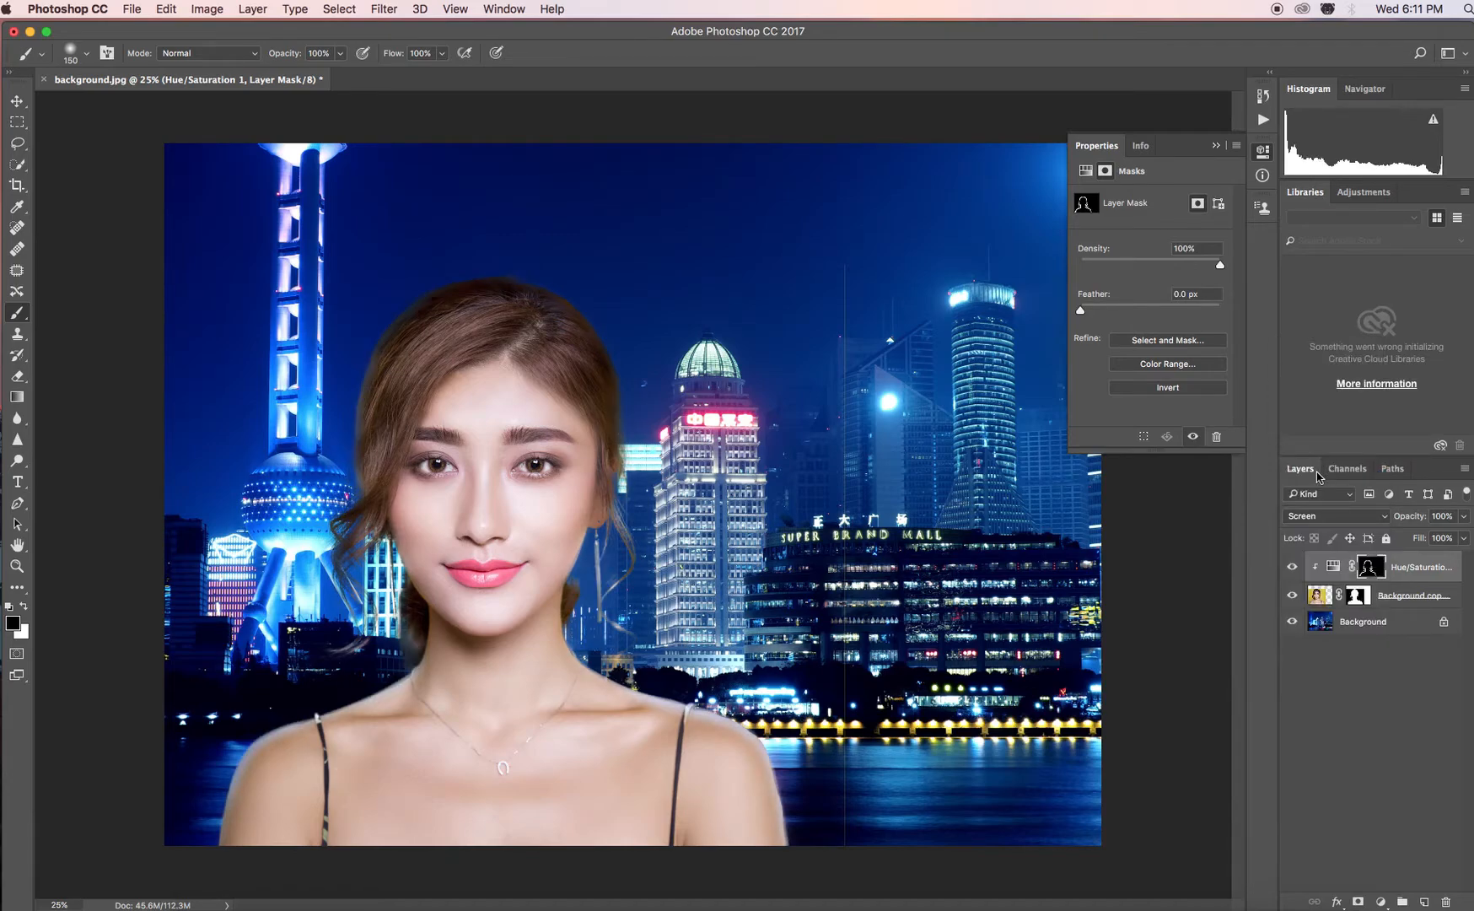
{"action": "left_click", "coordinate": [1315, 509]}
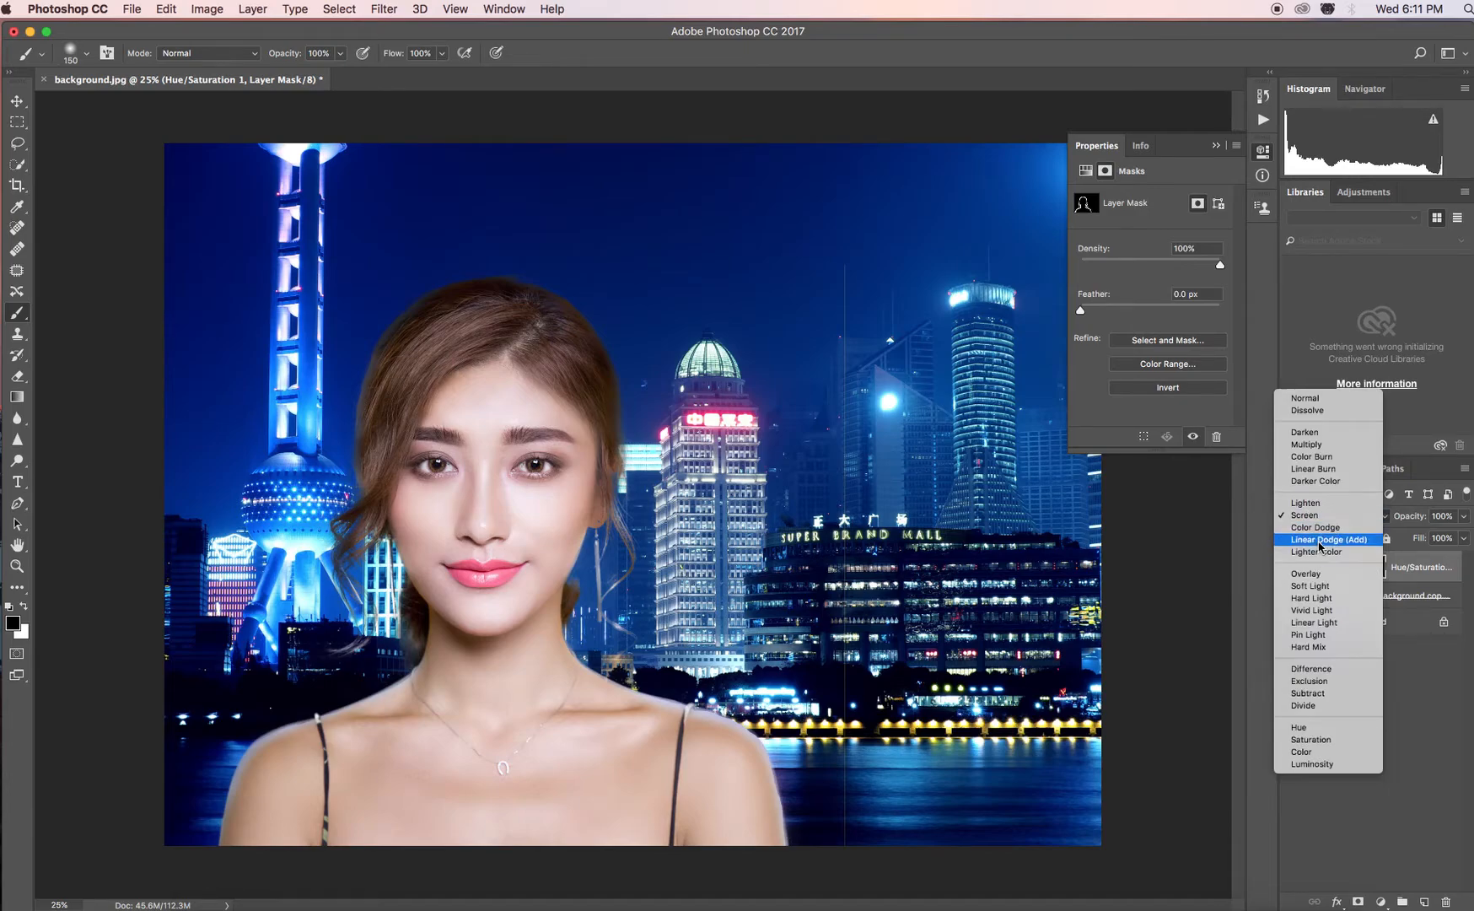
{"action": "left_click", "coordinate": [1314, 551]}
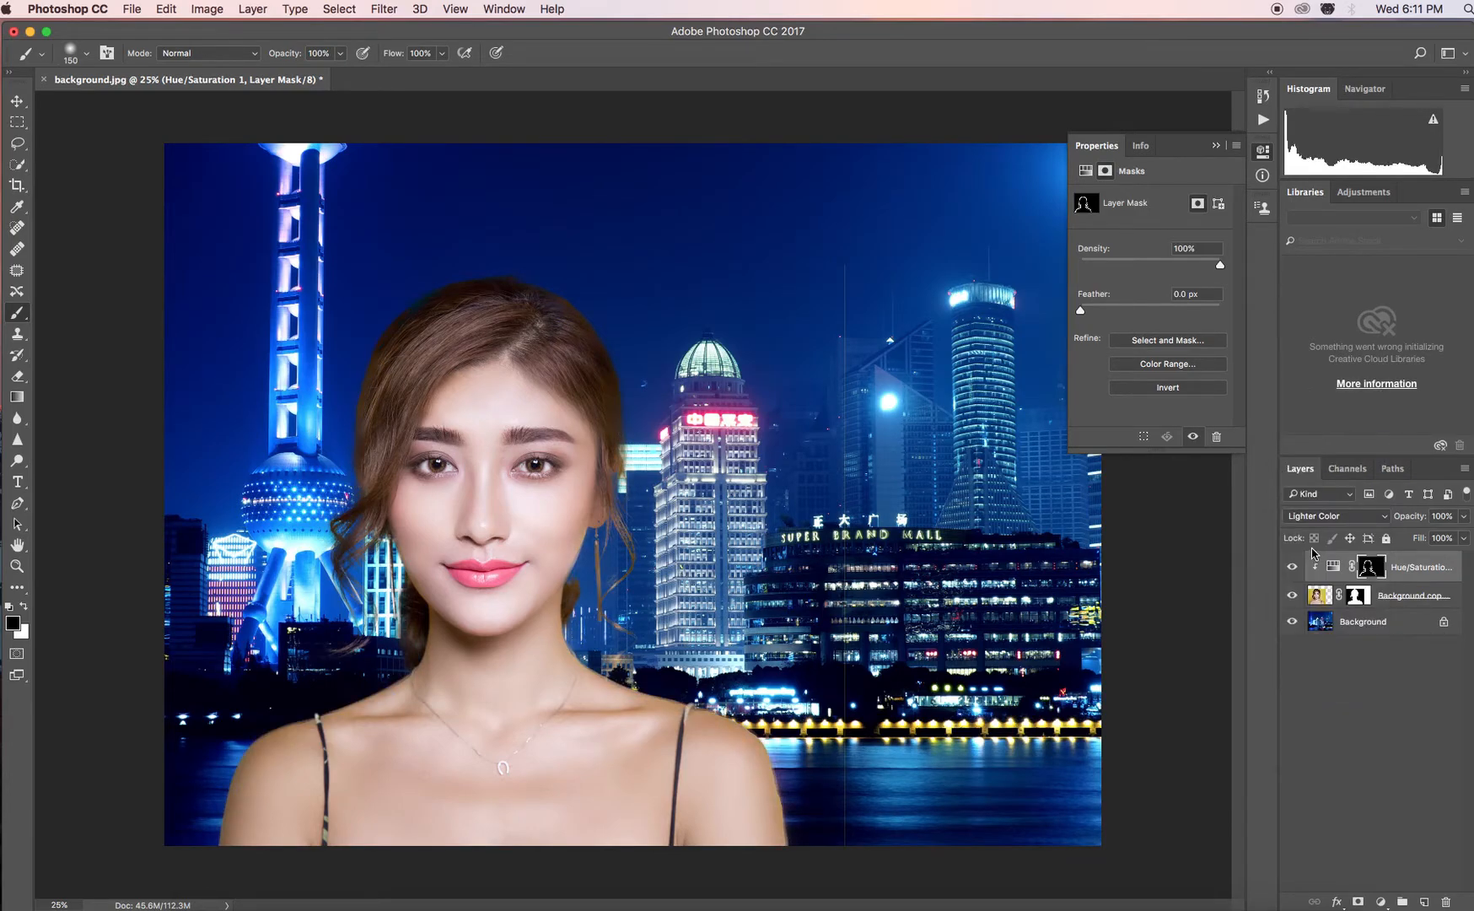
{"action": "left_click", "coordinate": [1315, 516]}
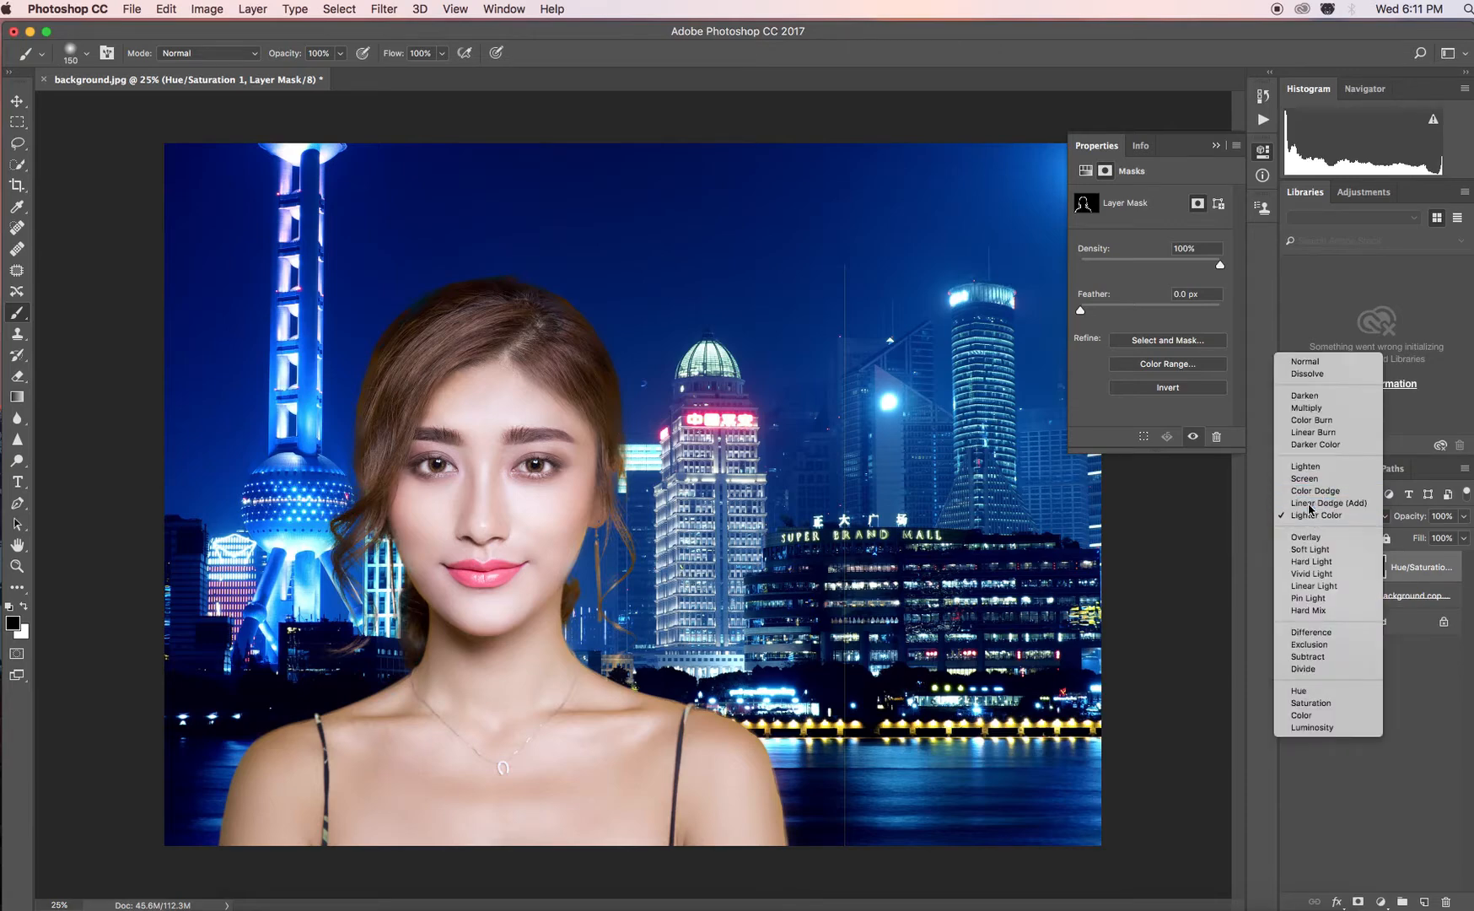
{"action": "left_click", "coordinate": [1294, 503]}
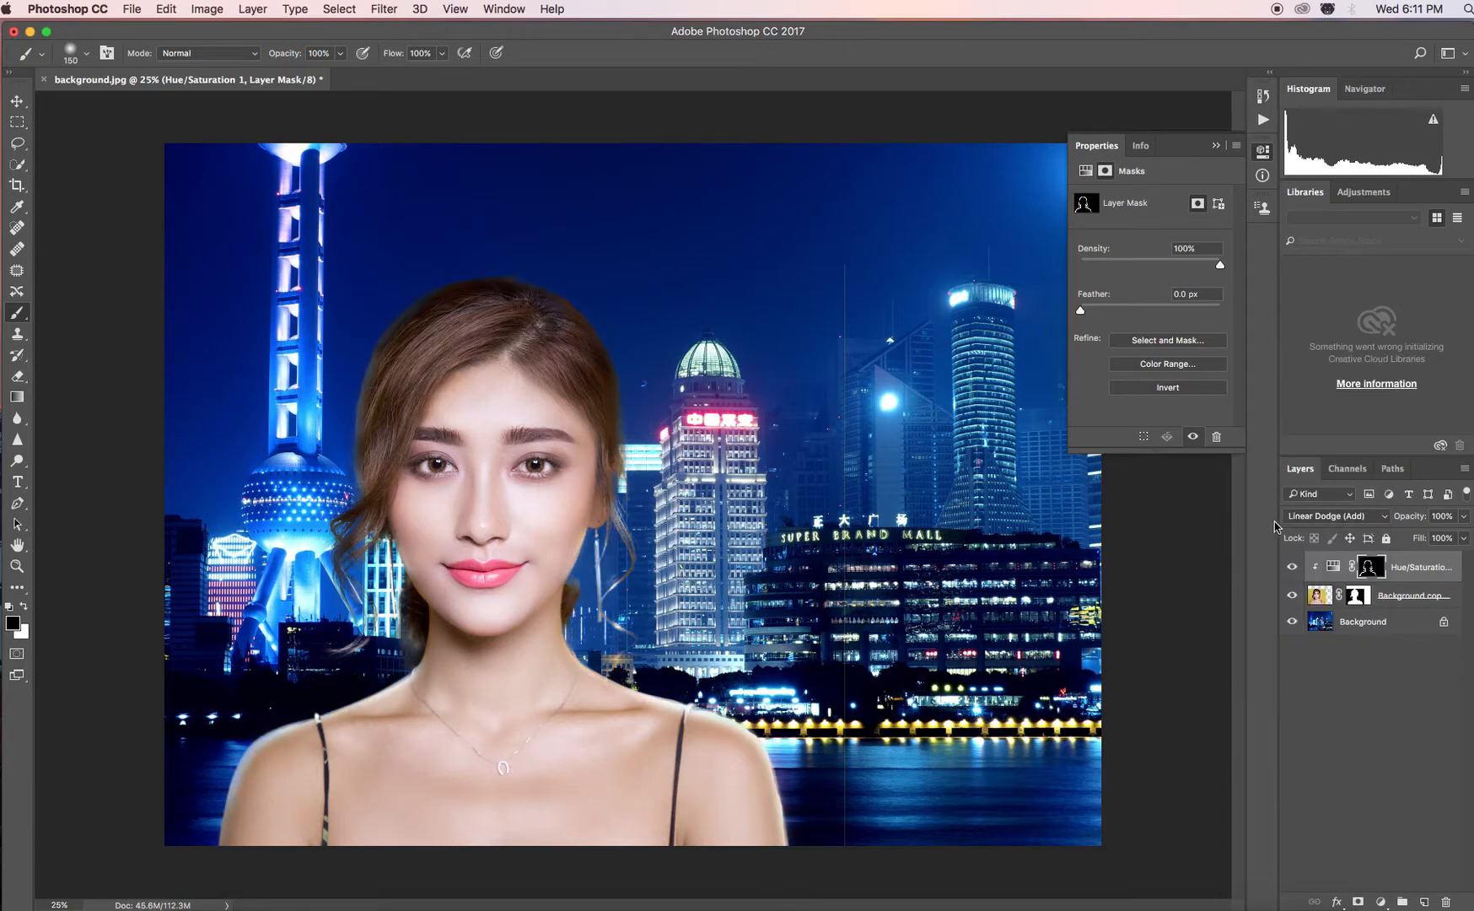
Try the darkening blending modes Linear Burn, Color Burn and Darken on the Hue/Saturation adjustment layer
{"action": "left_click", "coordinate": [1321, 517]}
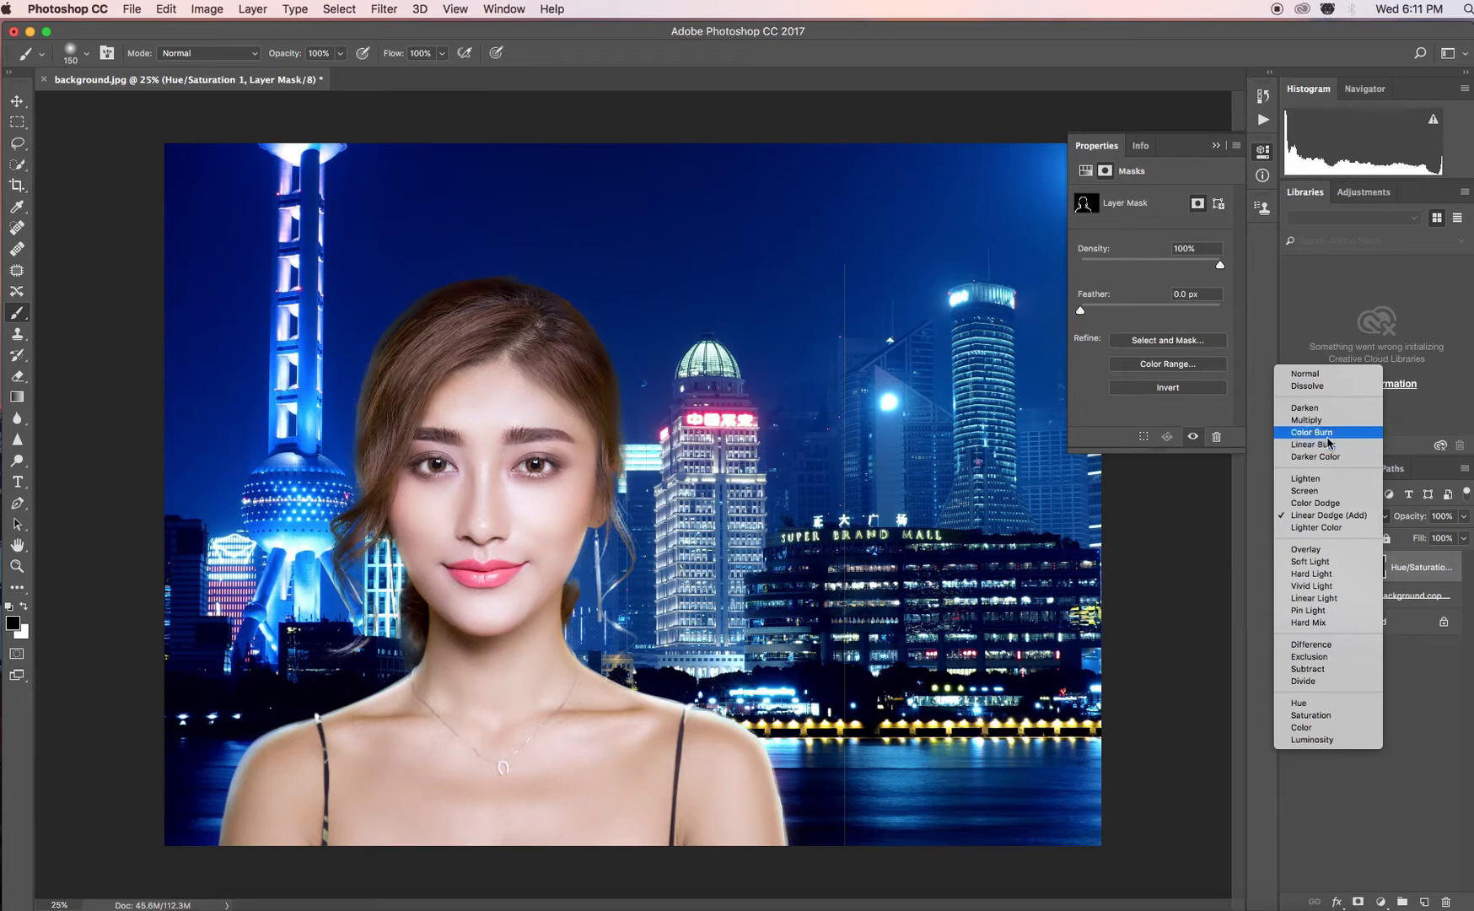
{"action": "left_click", "coordinate": [1319, 445]}
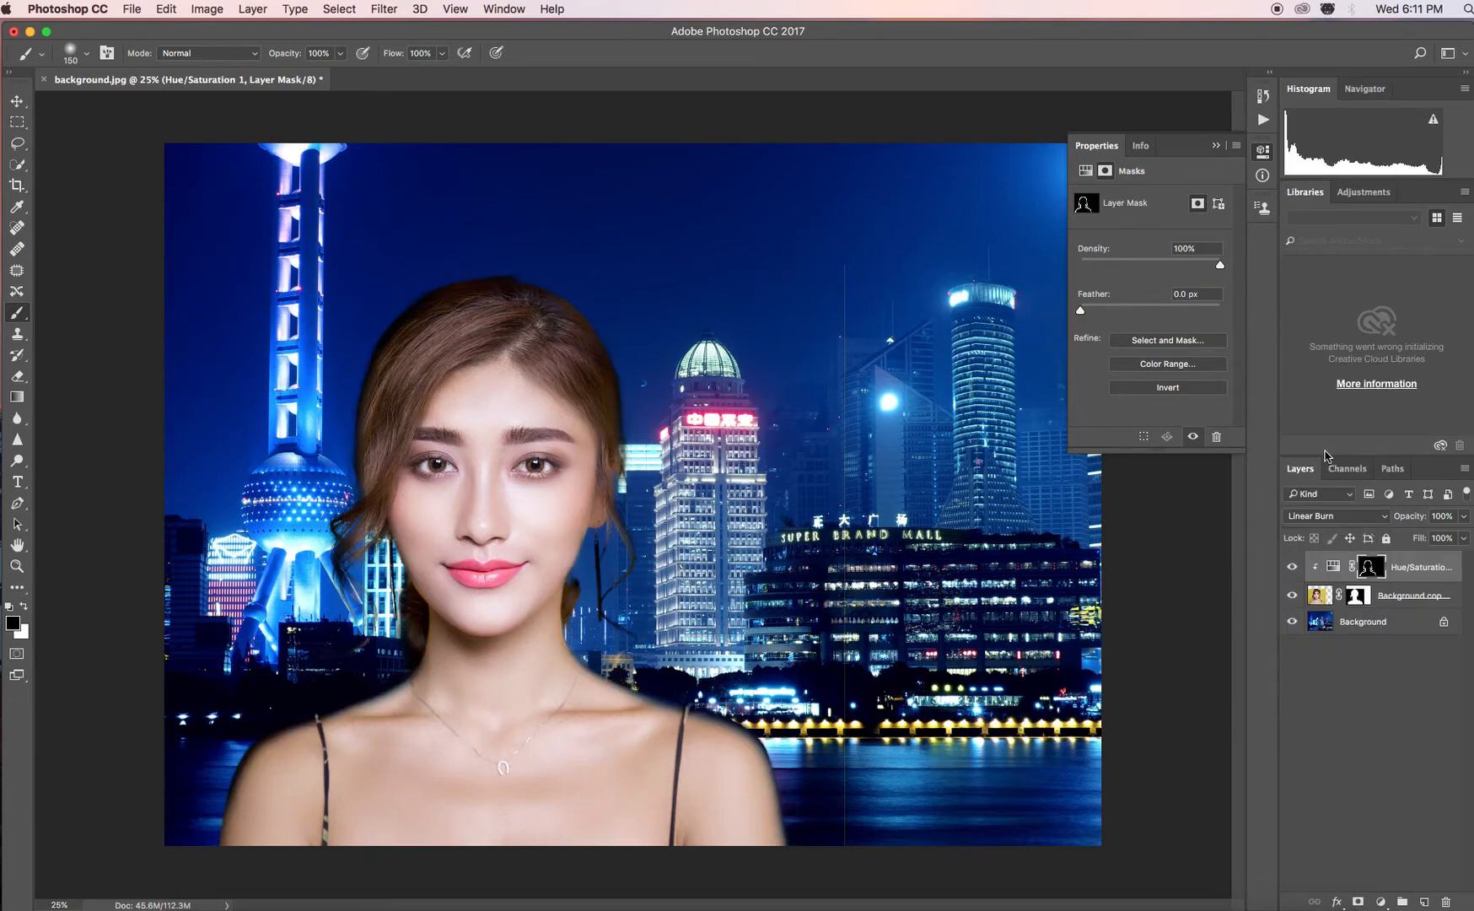
{"action": "left_click", "coordinate": [1324, 516]}
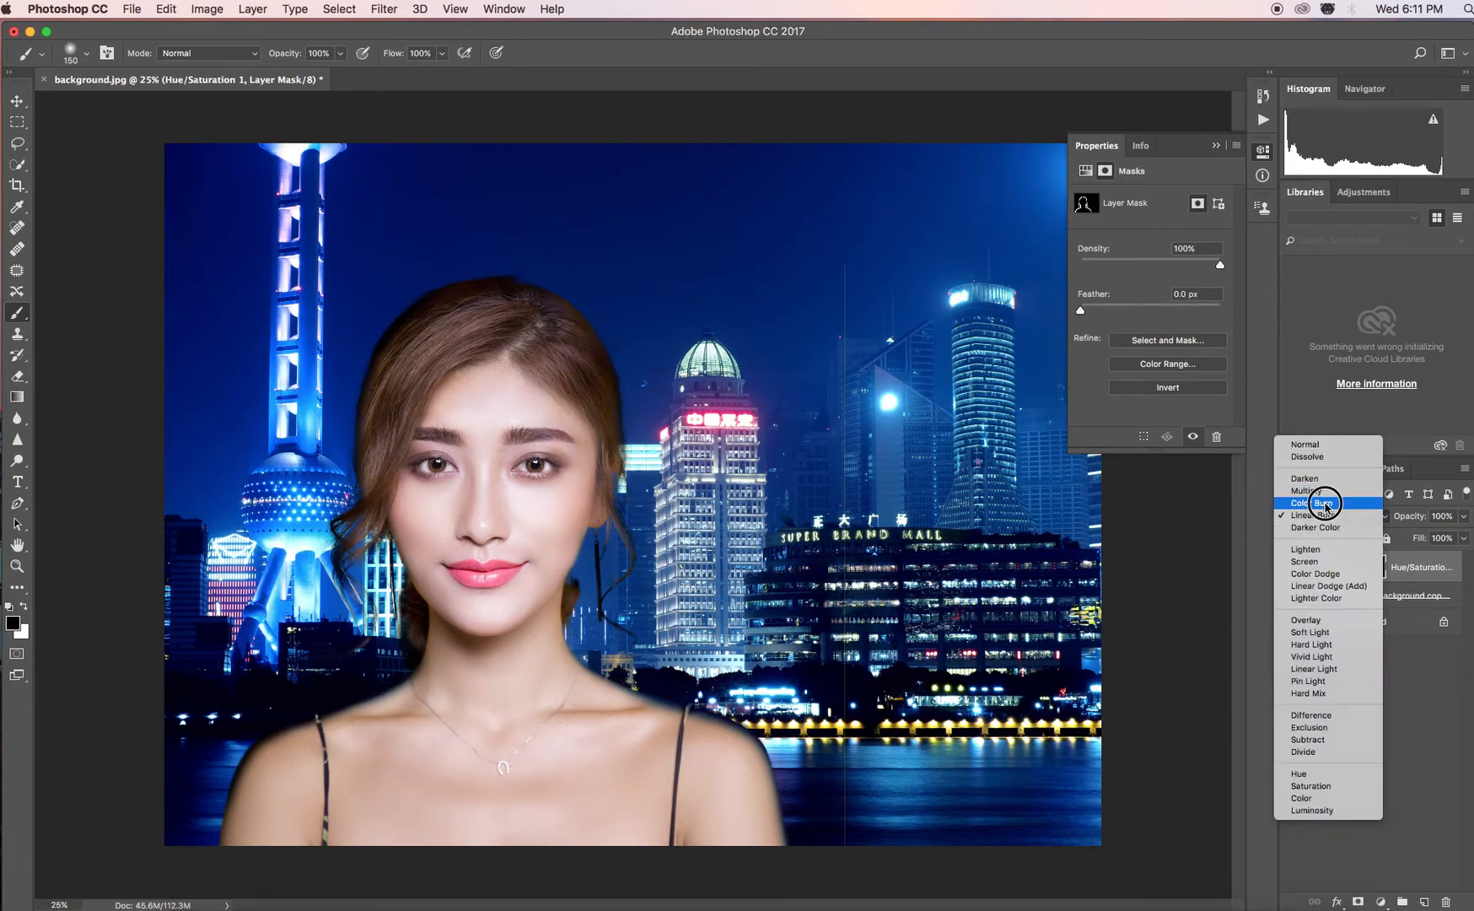
{"action": "left_click", "coordinate": [1322, 506]}
{"action": "left_click", "coordinate": [1320, 521]}
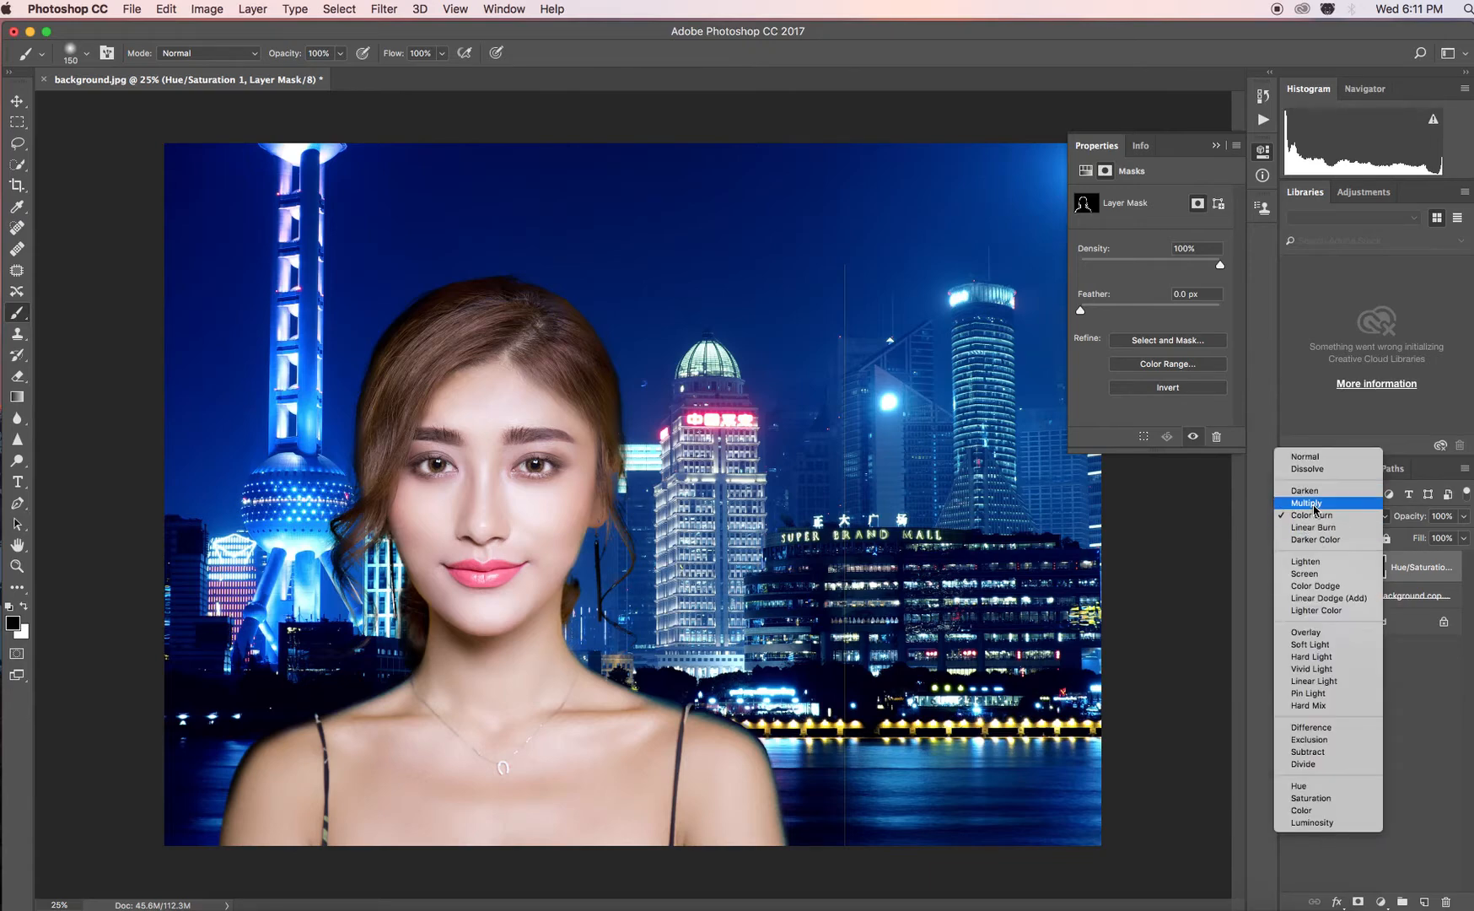
{"action": "left_click", "coordinate": [1312, 490]}
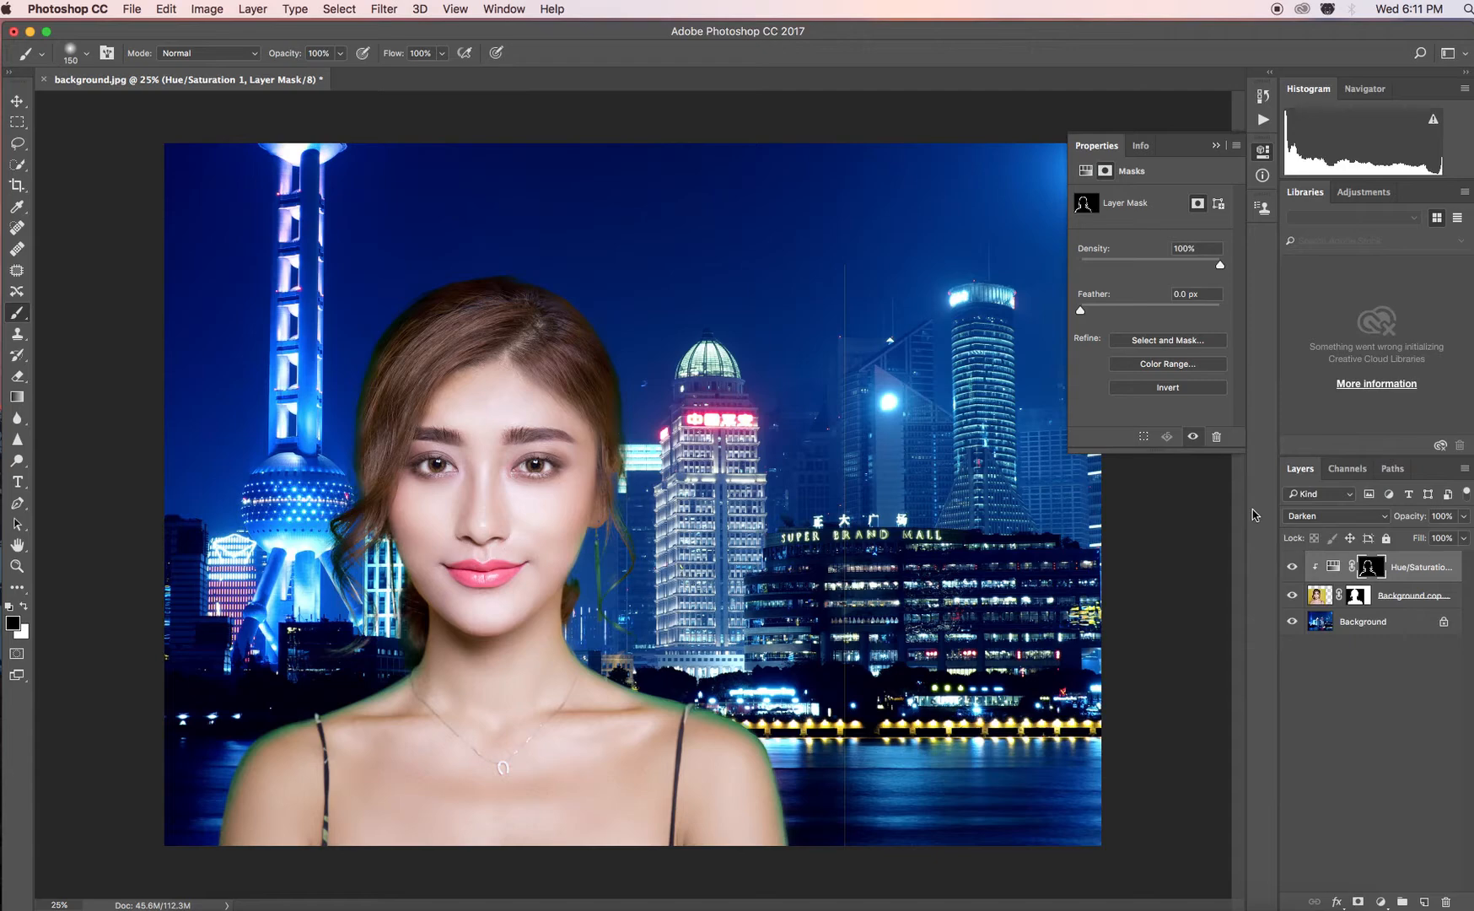
Try Overlay and Linear Light blending on the Hue/Saturation layer, lowering its opacity to 51% with Linear Light
{"action": "left_click", "coordinate": [1320, 517]}
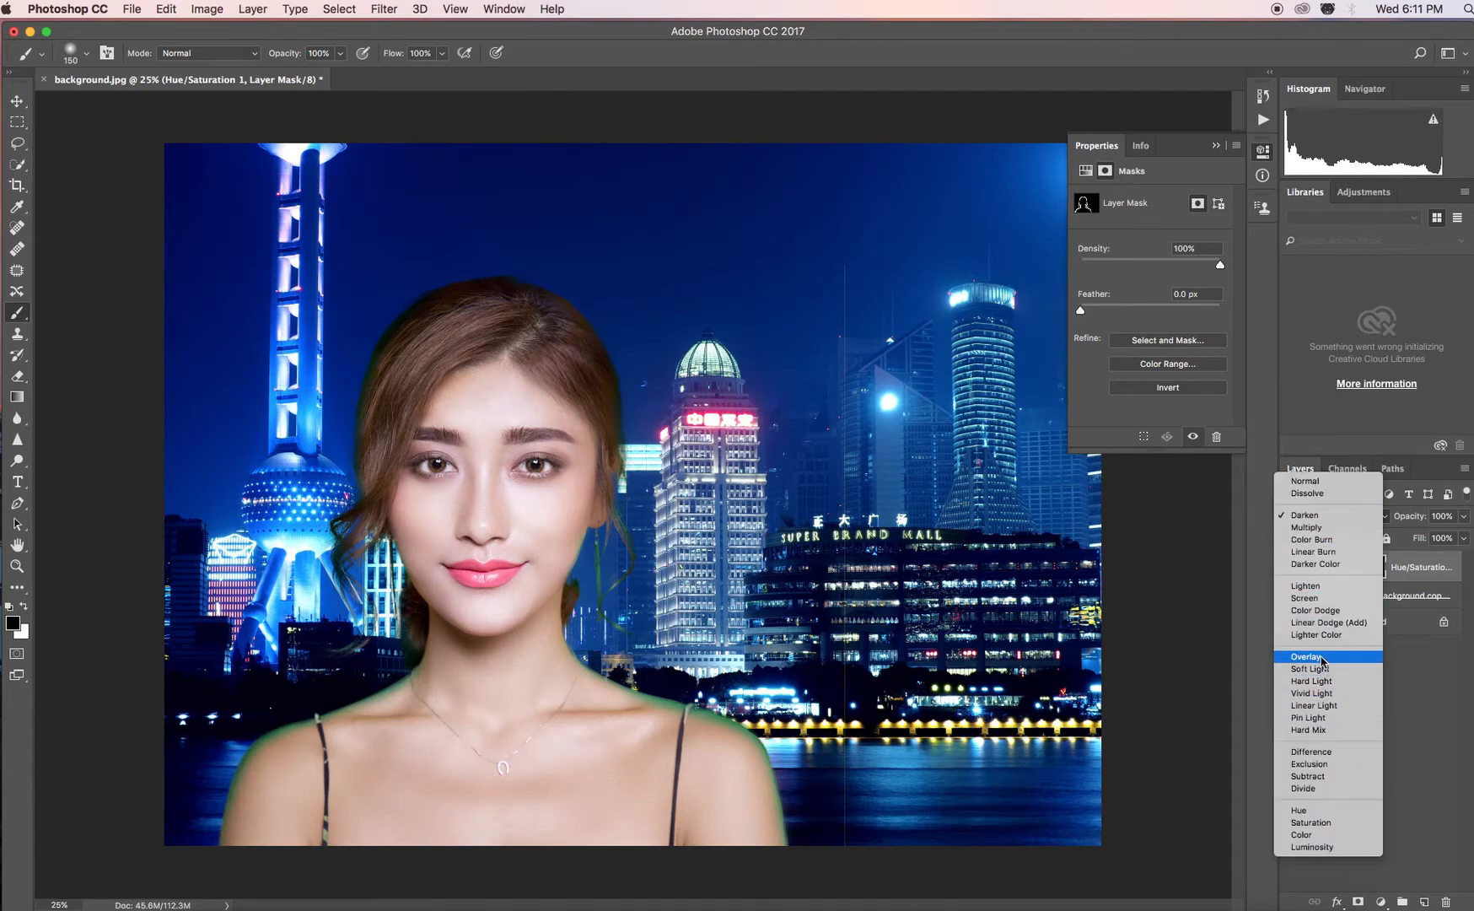
{"action": "left_click", "coordinate": [1322, 661]}
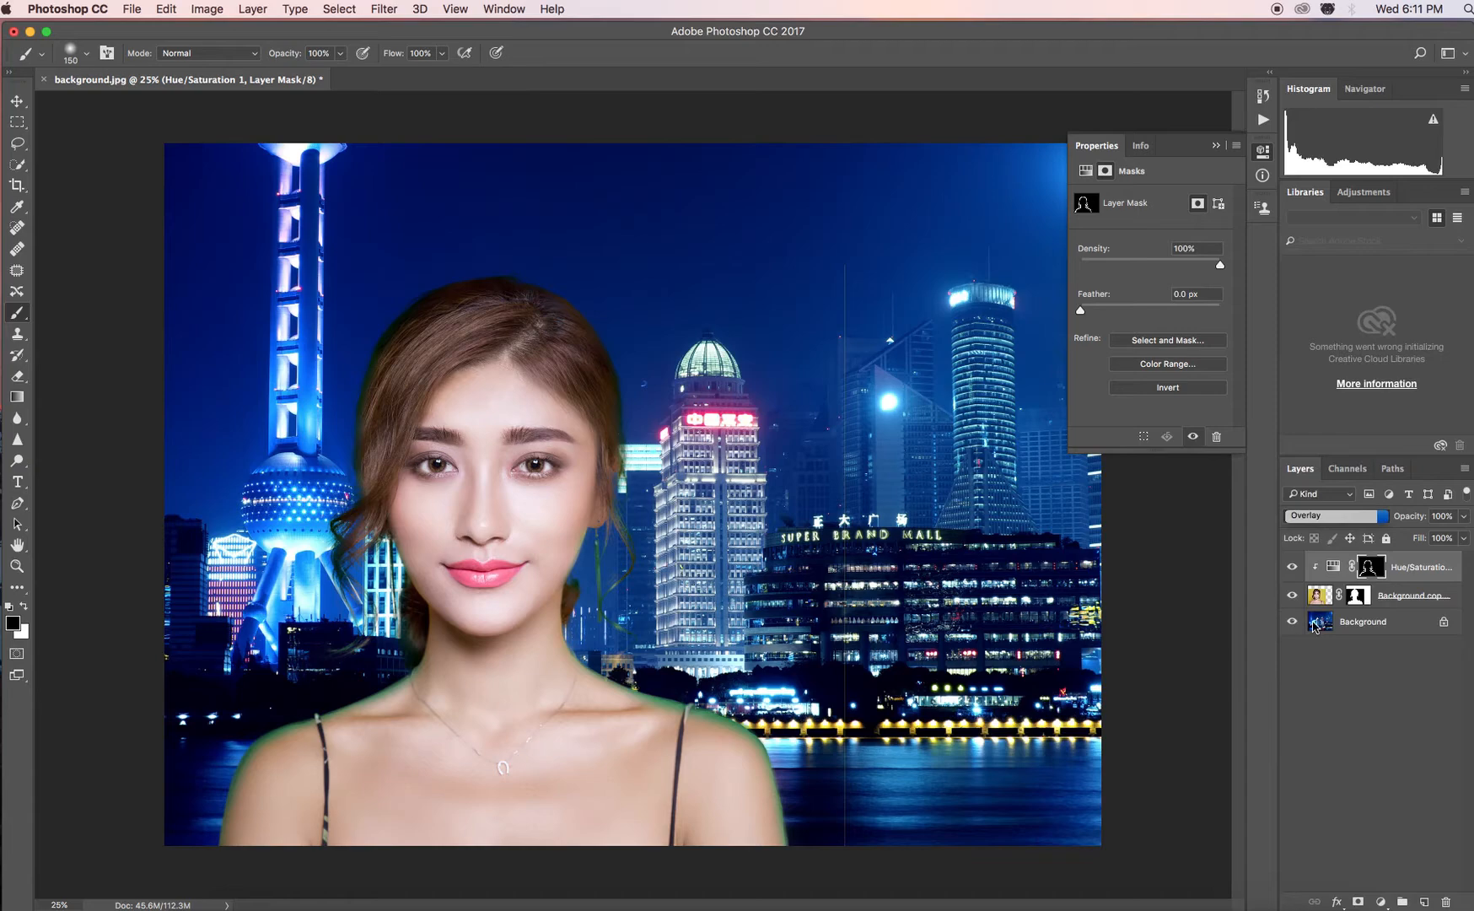
{"action": "left_click", "coordinate": [1314, 517]}
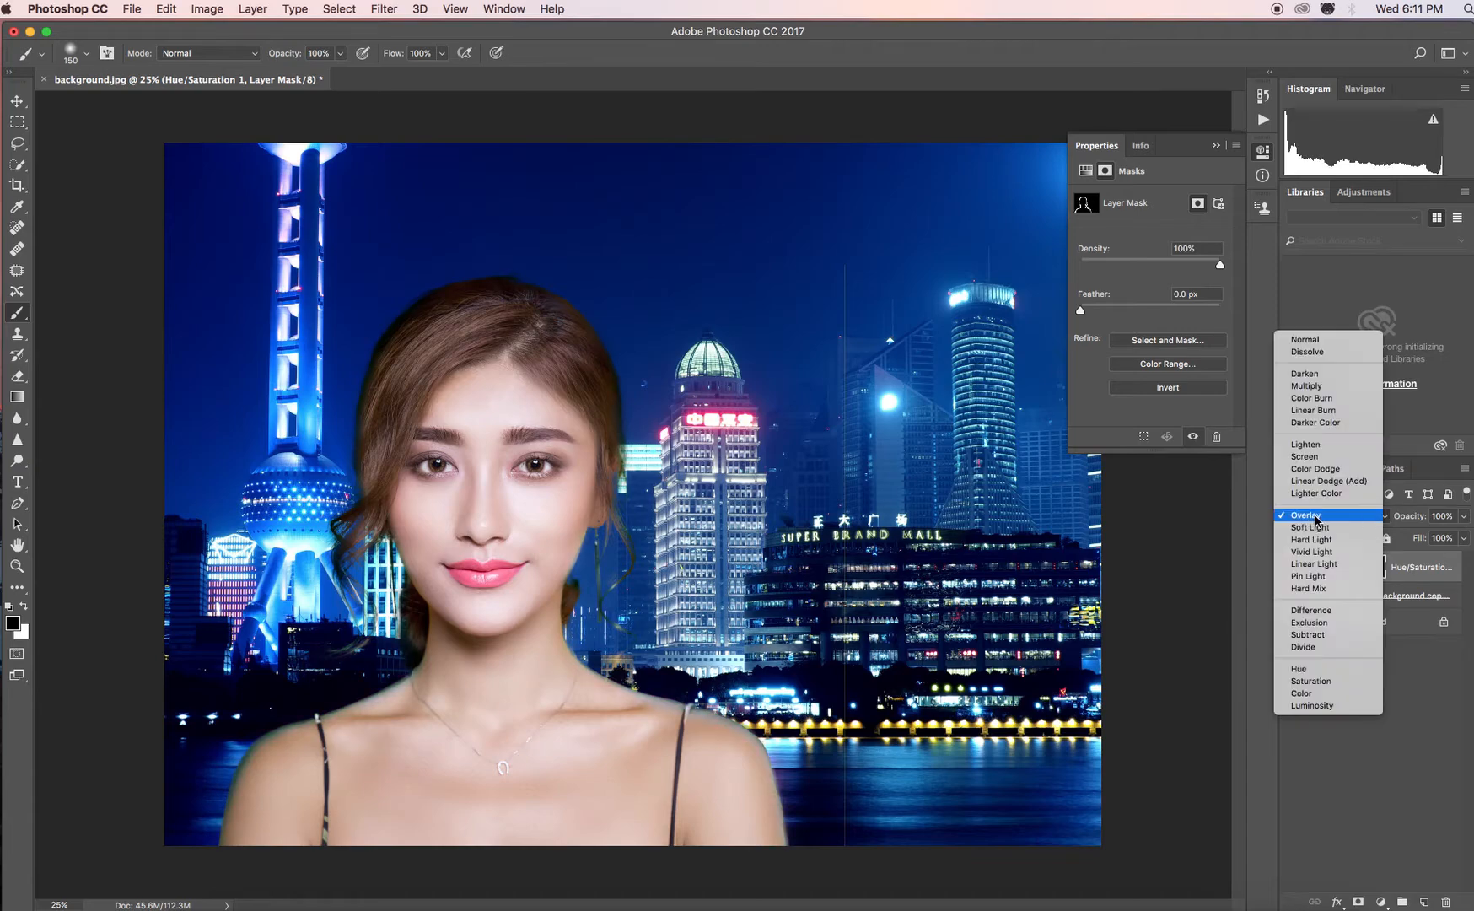
{"action": "left_click", "coordinate": [1321, 565]}
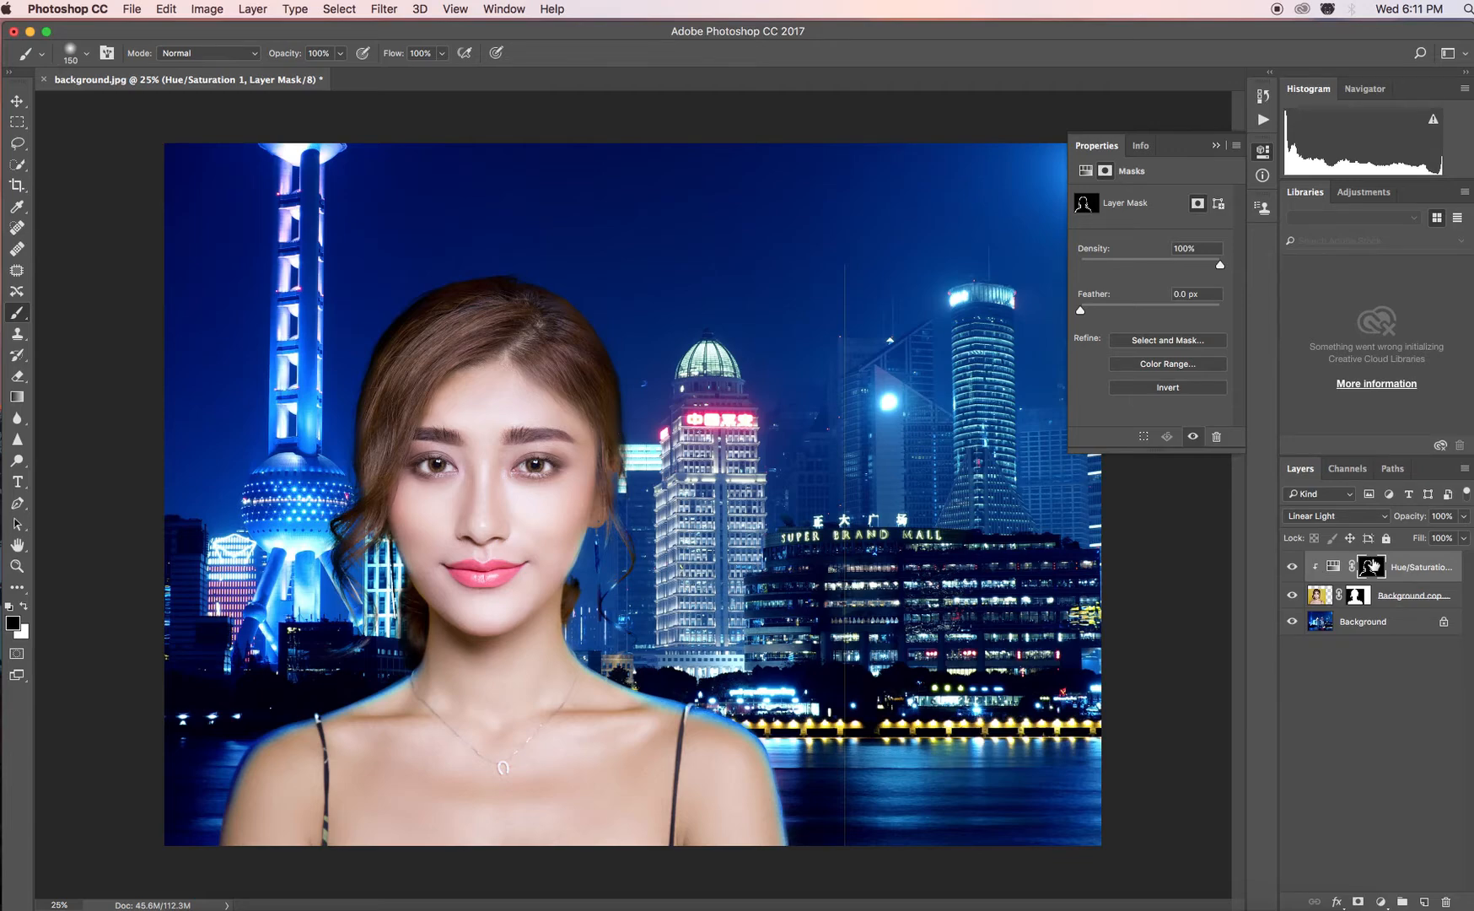
{"action": "left_click_drag", "start_coordinate": [1464, 516], "coordinate": [1427, 541]}
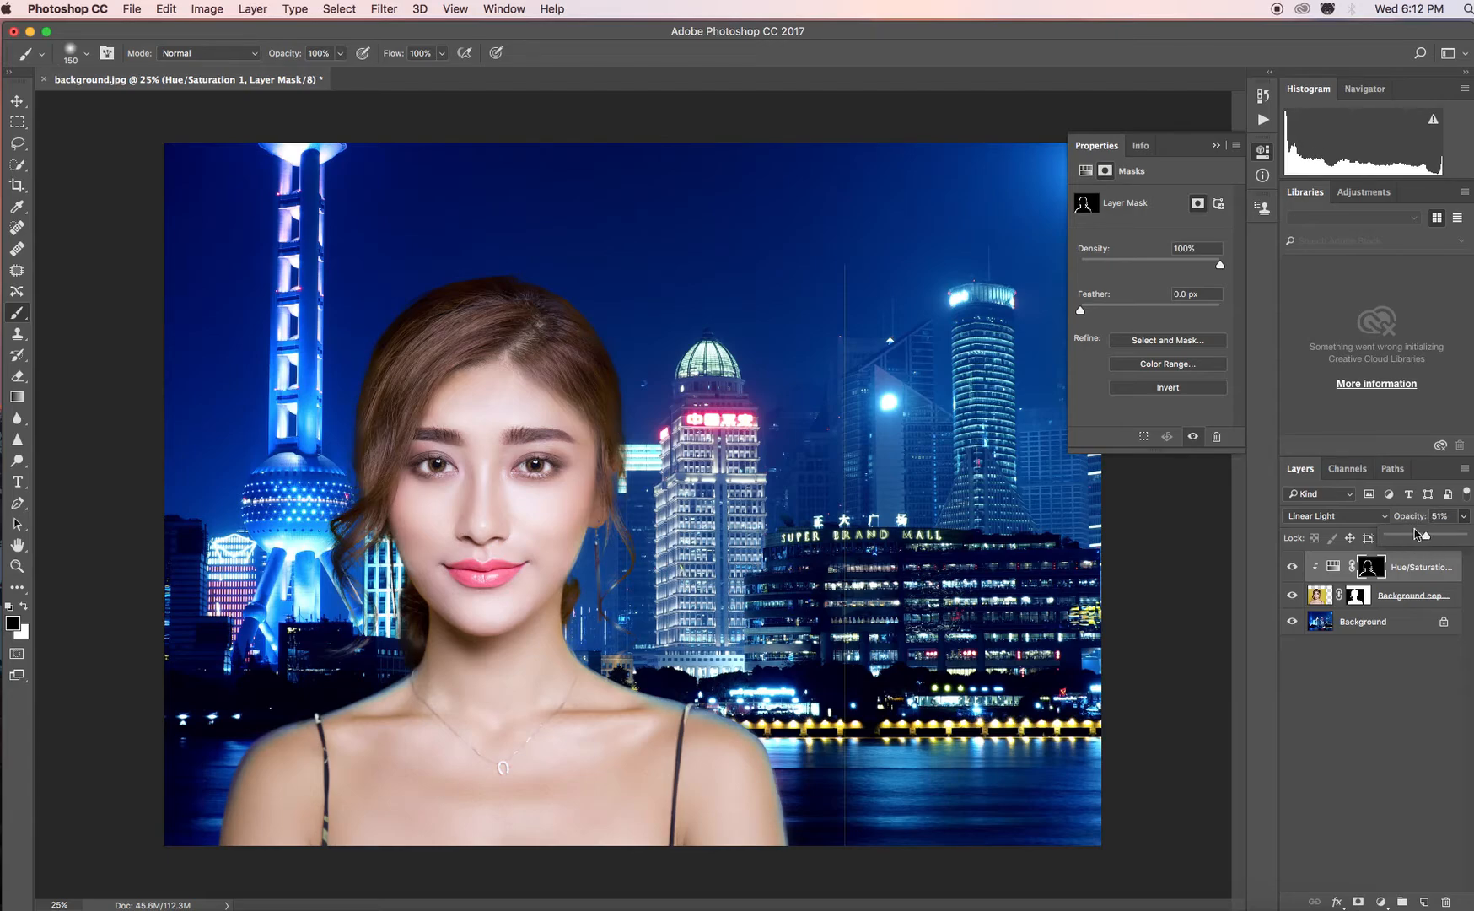
Set the Hue/Saturation layer's blending mode to Normal and its opacity to about 87%
{"action": "left_click", "coordinate": [1318, 523]}
{"action": "left_click", "coordinate": [1328, 293]}
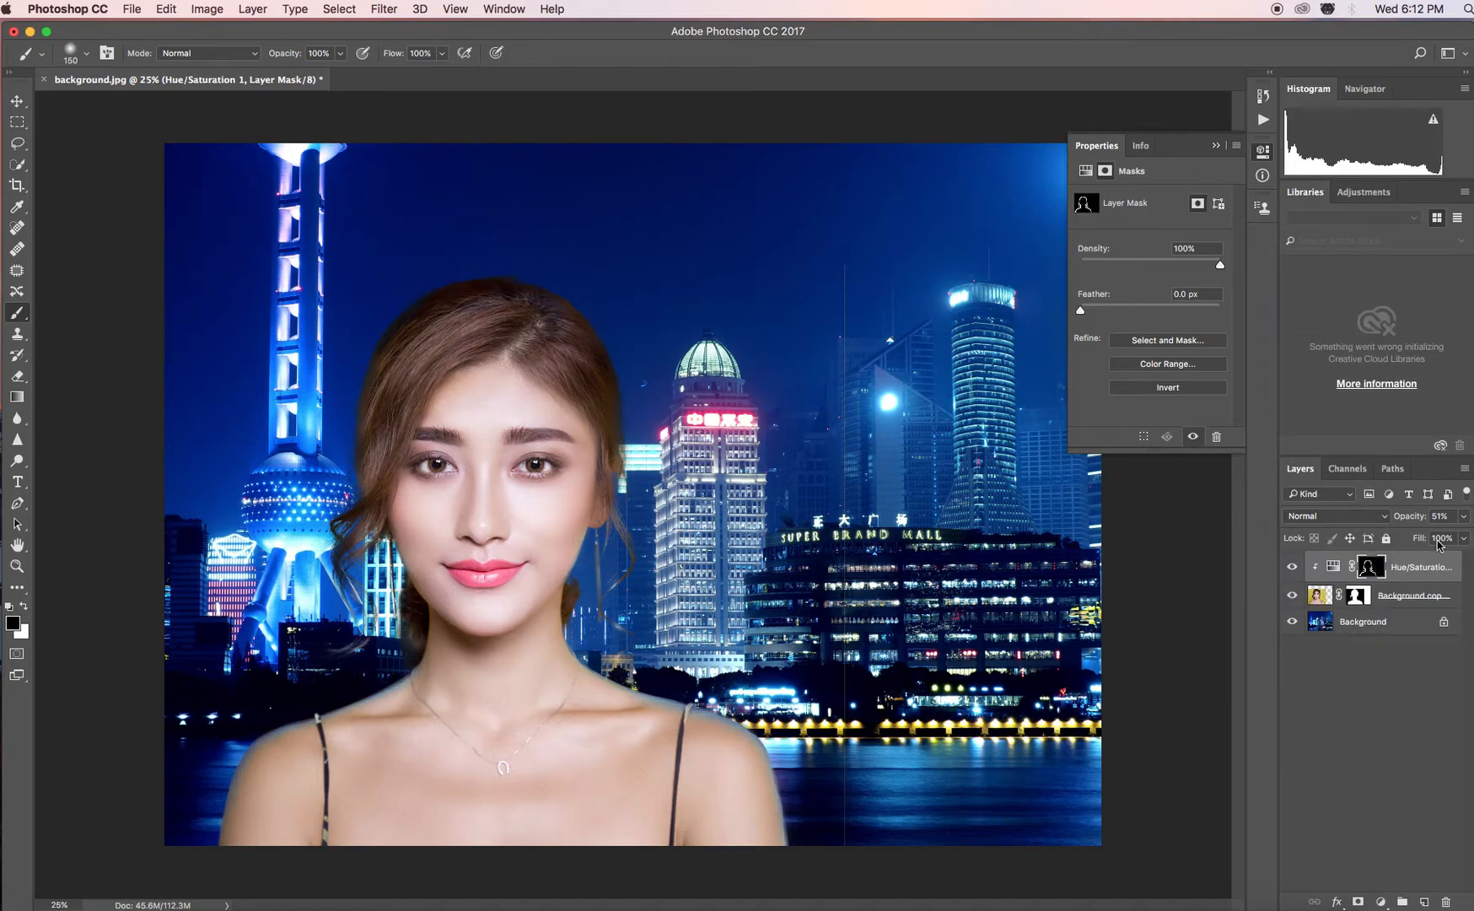
{"action": "left_click", "coordinate": [1463, 519]}
{"action": "left_click_drag", "start_coordinate": [1427, 540], "coordinate": [1452, 540]}
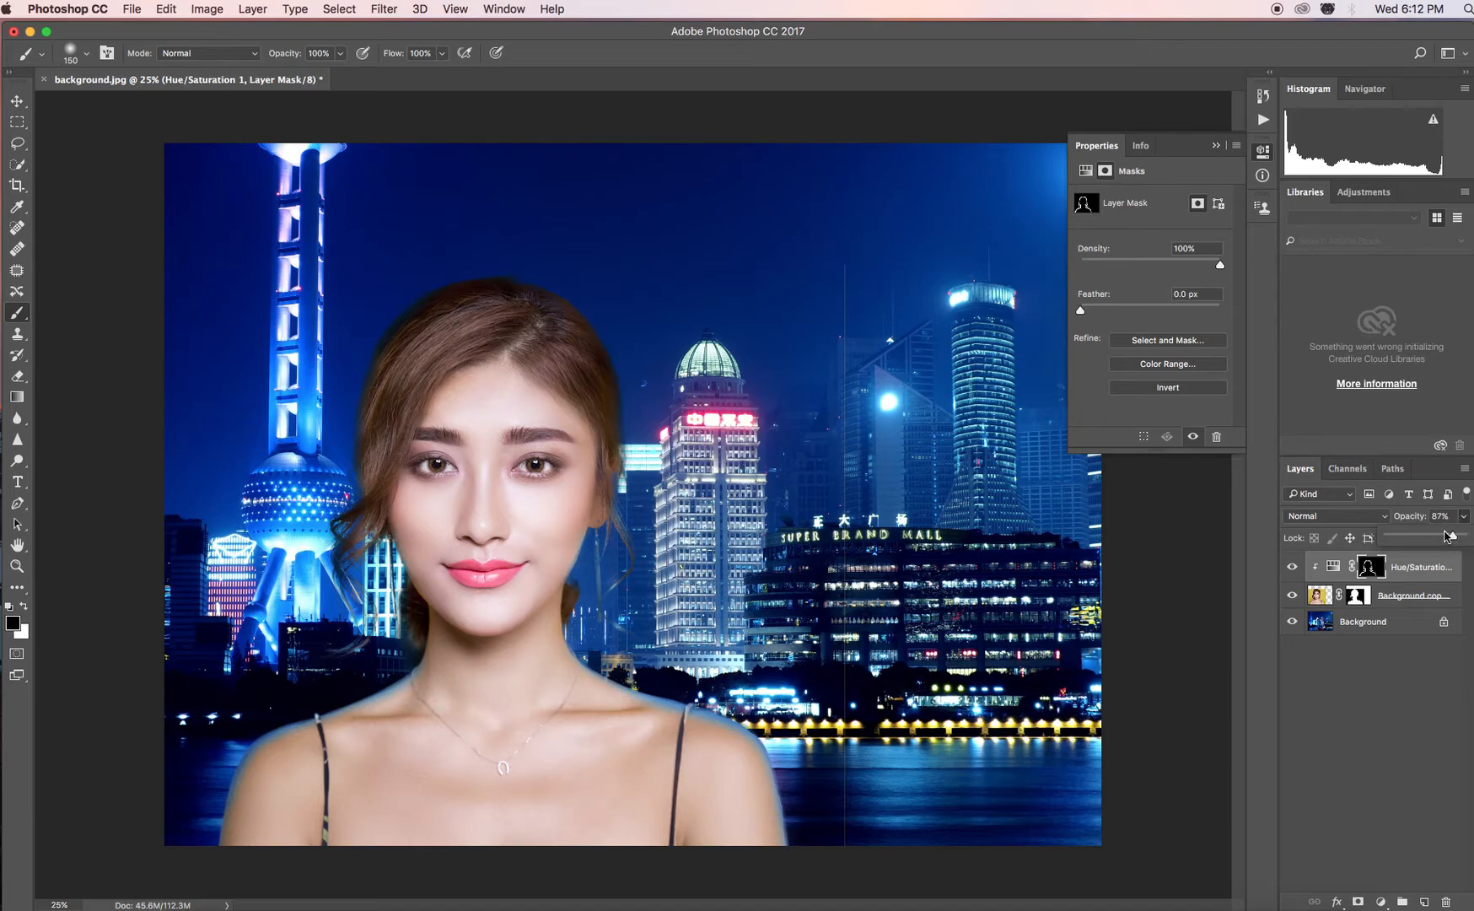
Raise the Hue/Saturation adjustment's saturation to +70 and lower the layer's opacity to 52%
{"action": "left_click", "coordinate": [1325, 571]}
{"action": "left_click", "coordinate": [1332, 569]}
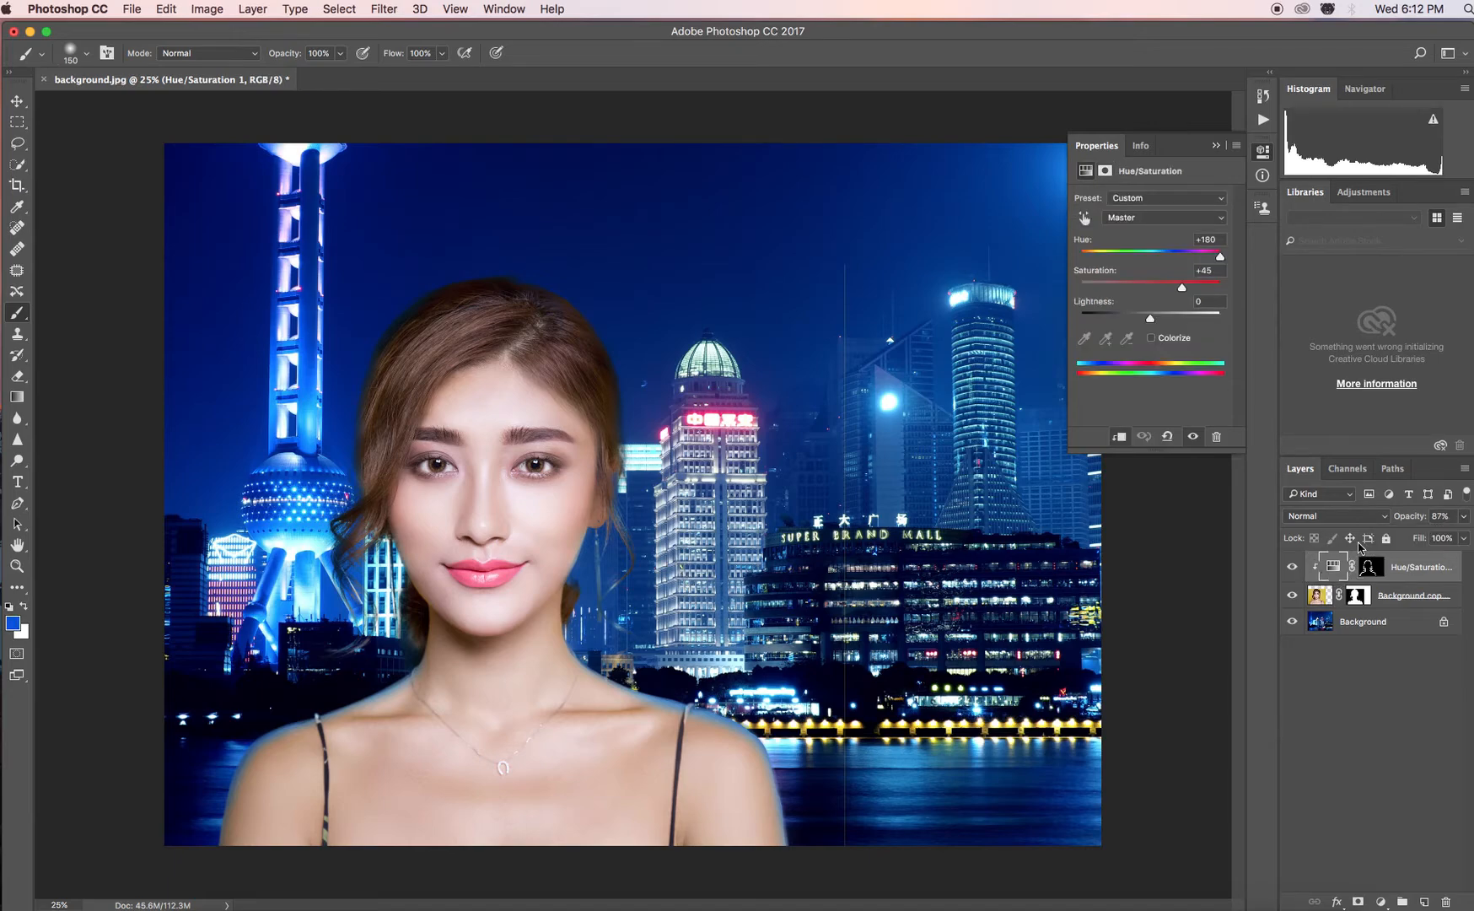
{"action": "left_click_drag", "start_coordinate": [1181, 288], "coordinate": [1200, 289]}
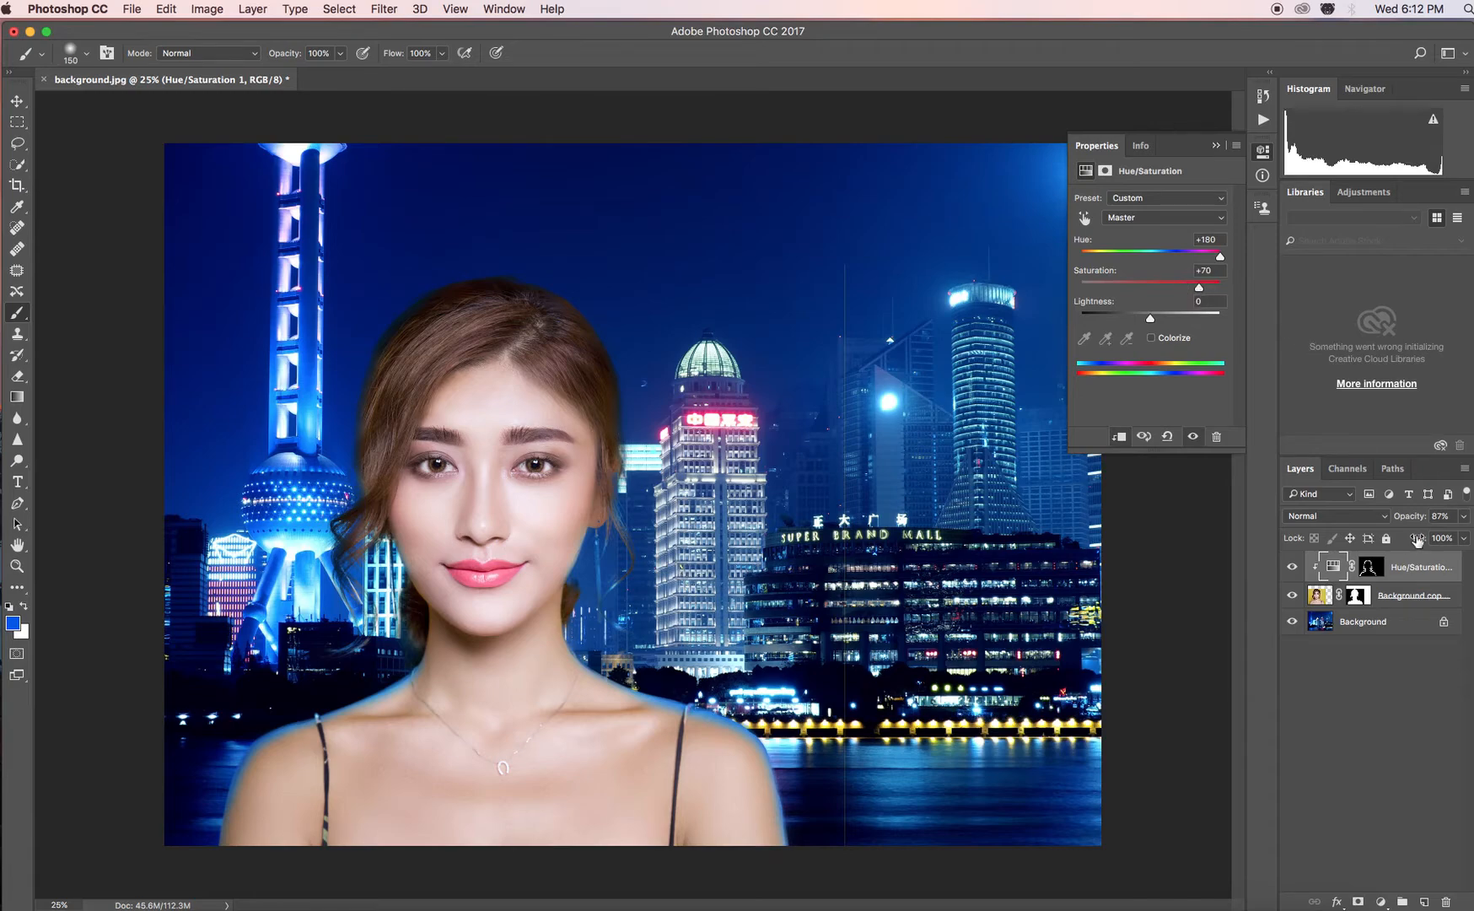
{"action": "left_click", "coordinate": [1464, 516]}
{"action": "left_click_drag", "start_coordinate": [1460, 548], "coordinate": [1429, 548]}
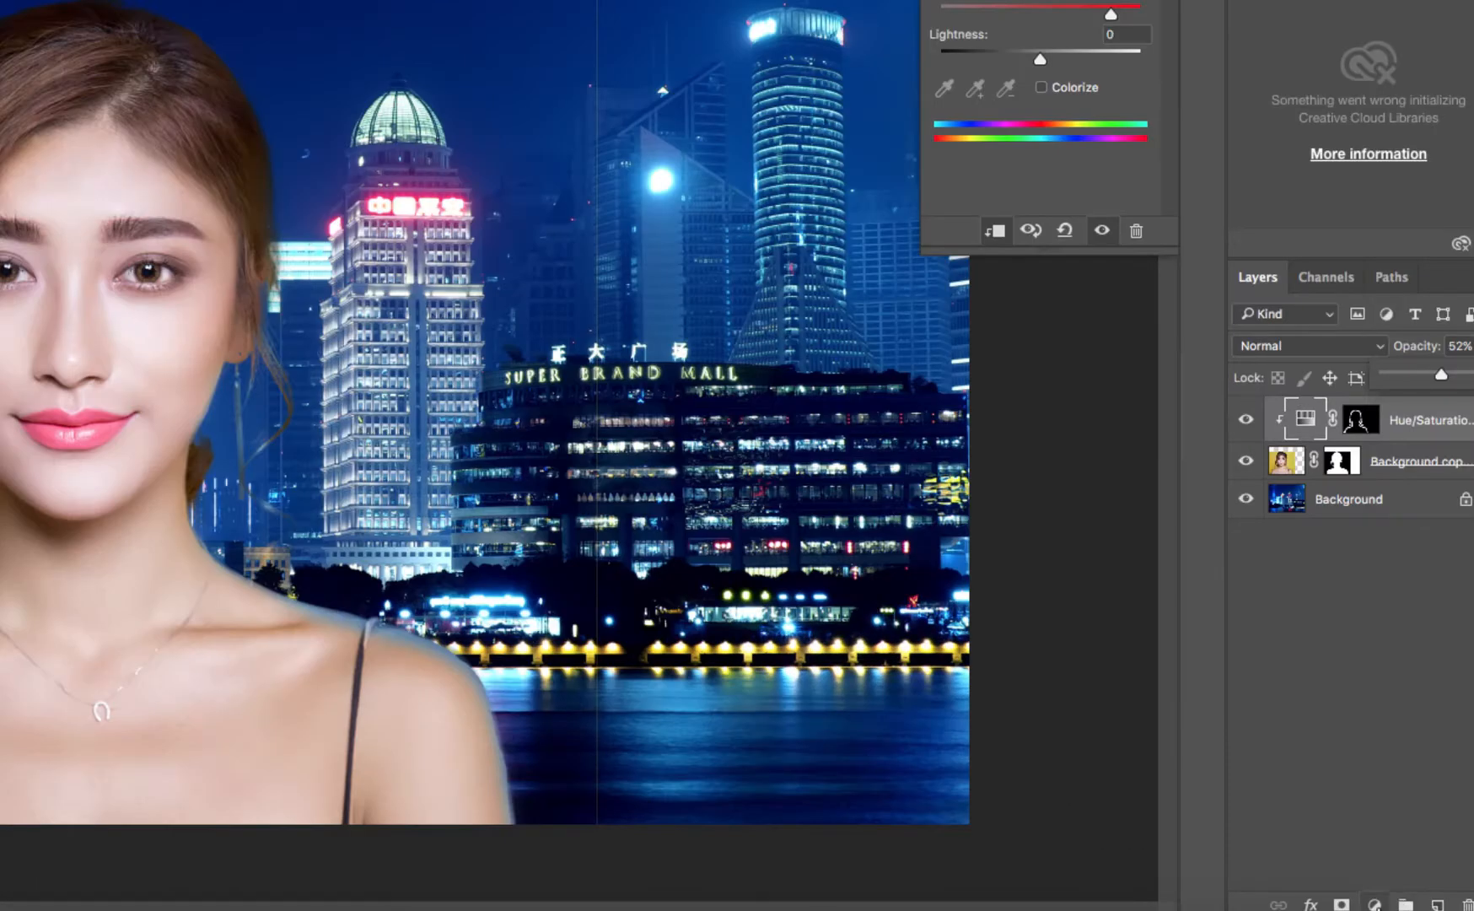
{"action": "left_click", "coordinate": [1375, 904]}
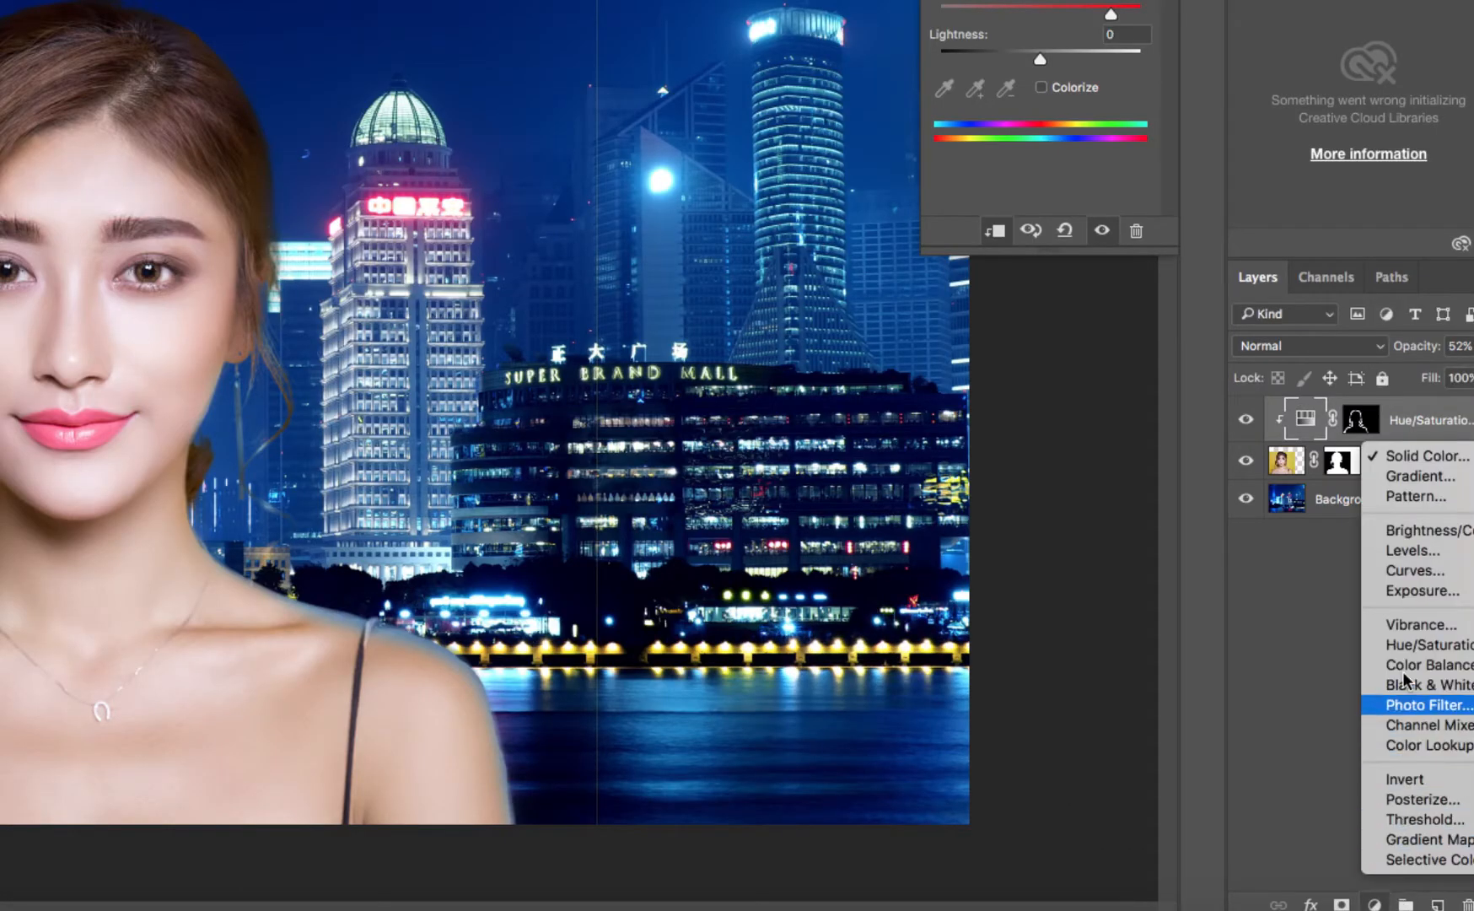
{"action": "left_click", "coordinate": [1404, 456]}
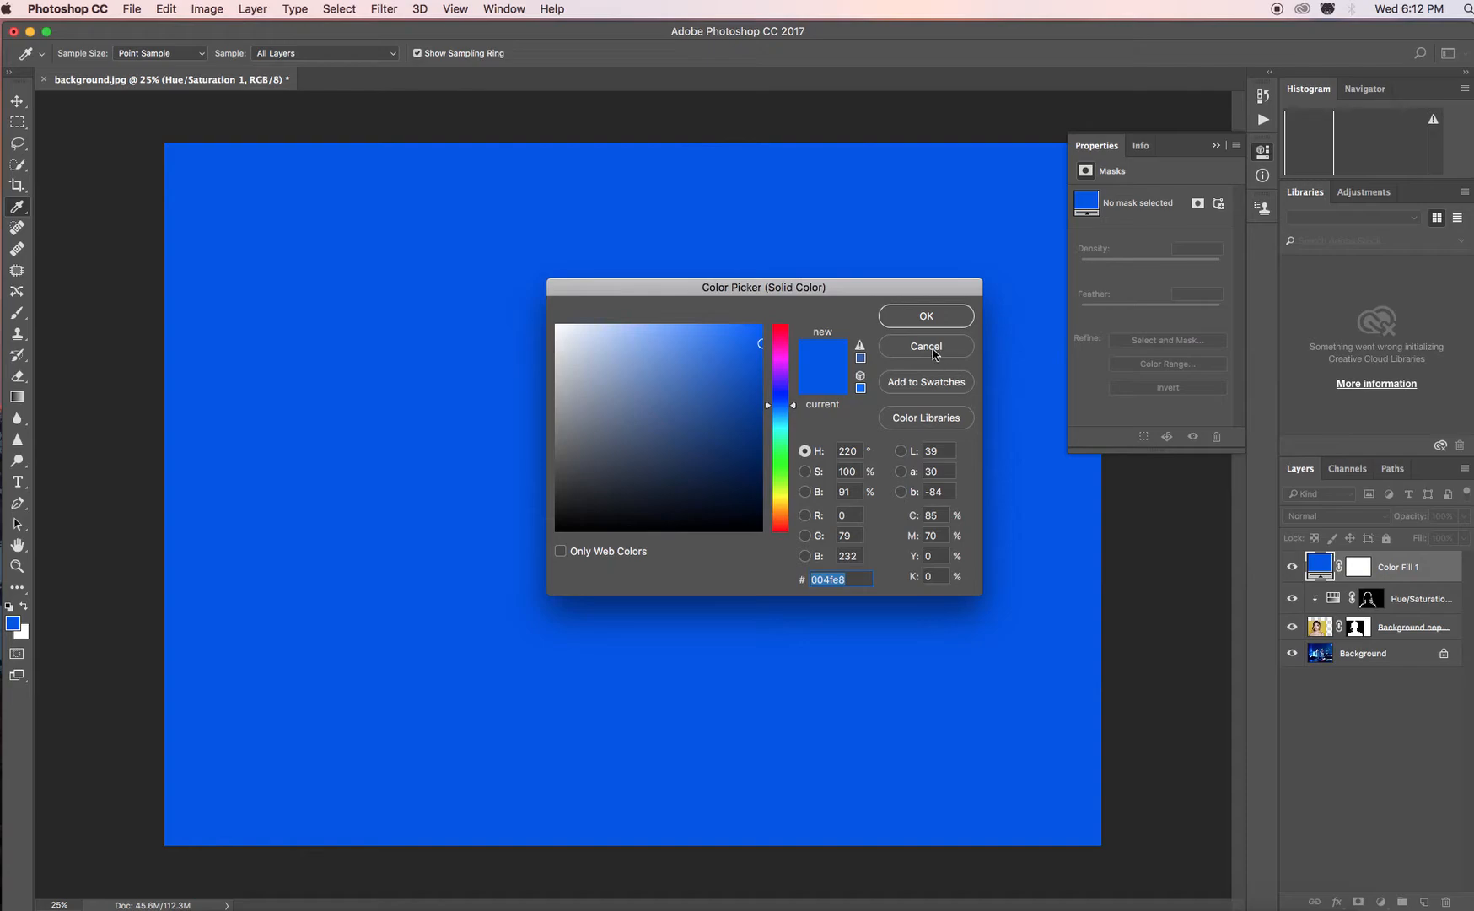
{"action": "left_click", "coordinate": [924, 346]}
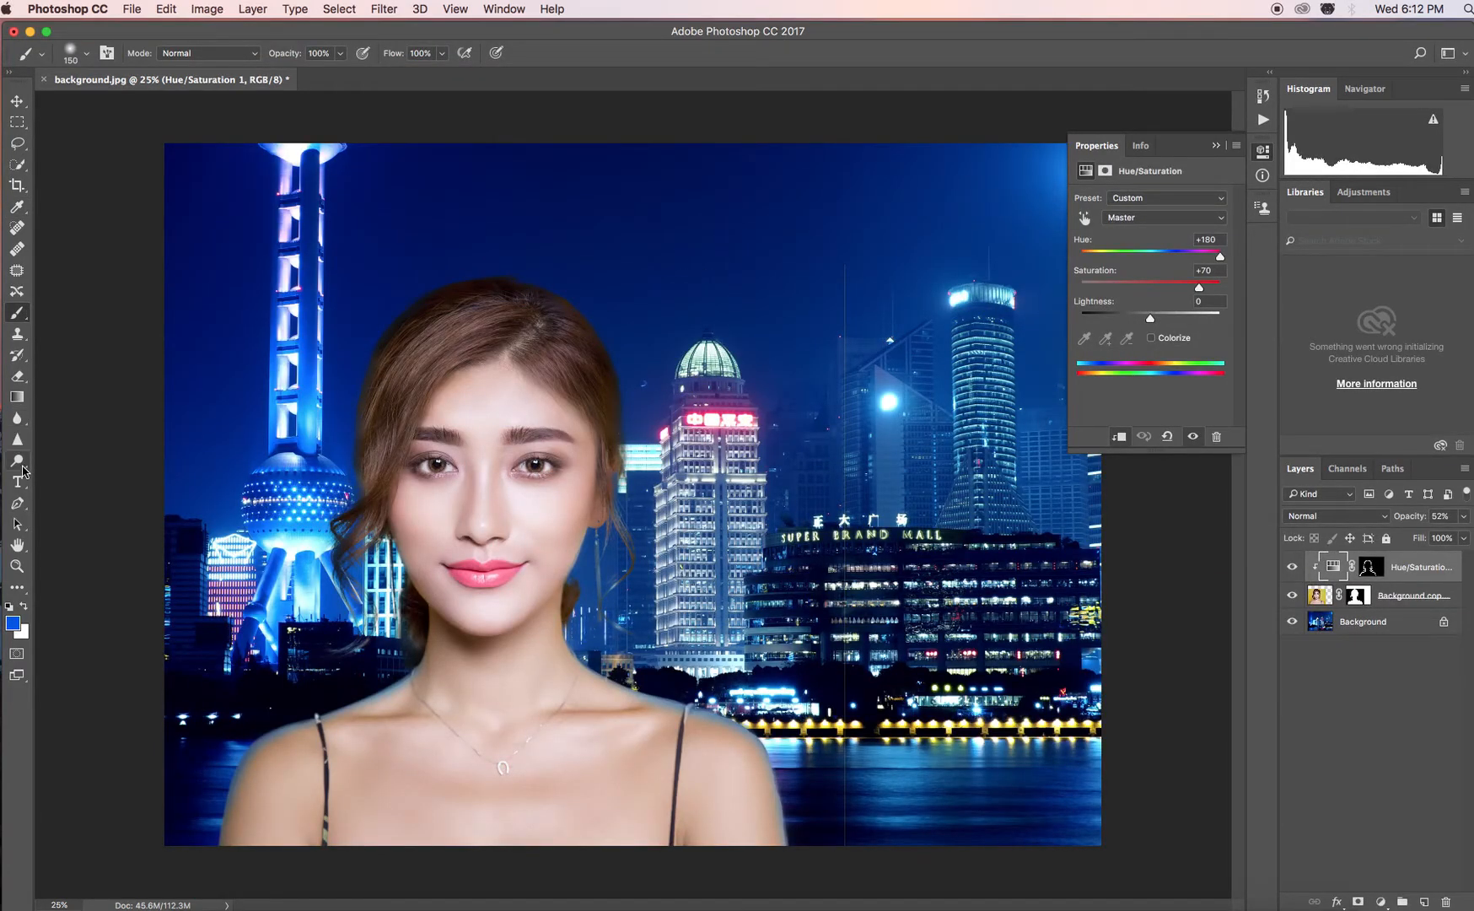
Sample dark blue from the night sky, add a Solid Color fill layer in 001f84, and clip it to the layers below
{"action": "left_click", "coordinate": [23, 211]}
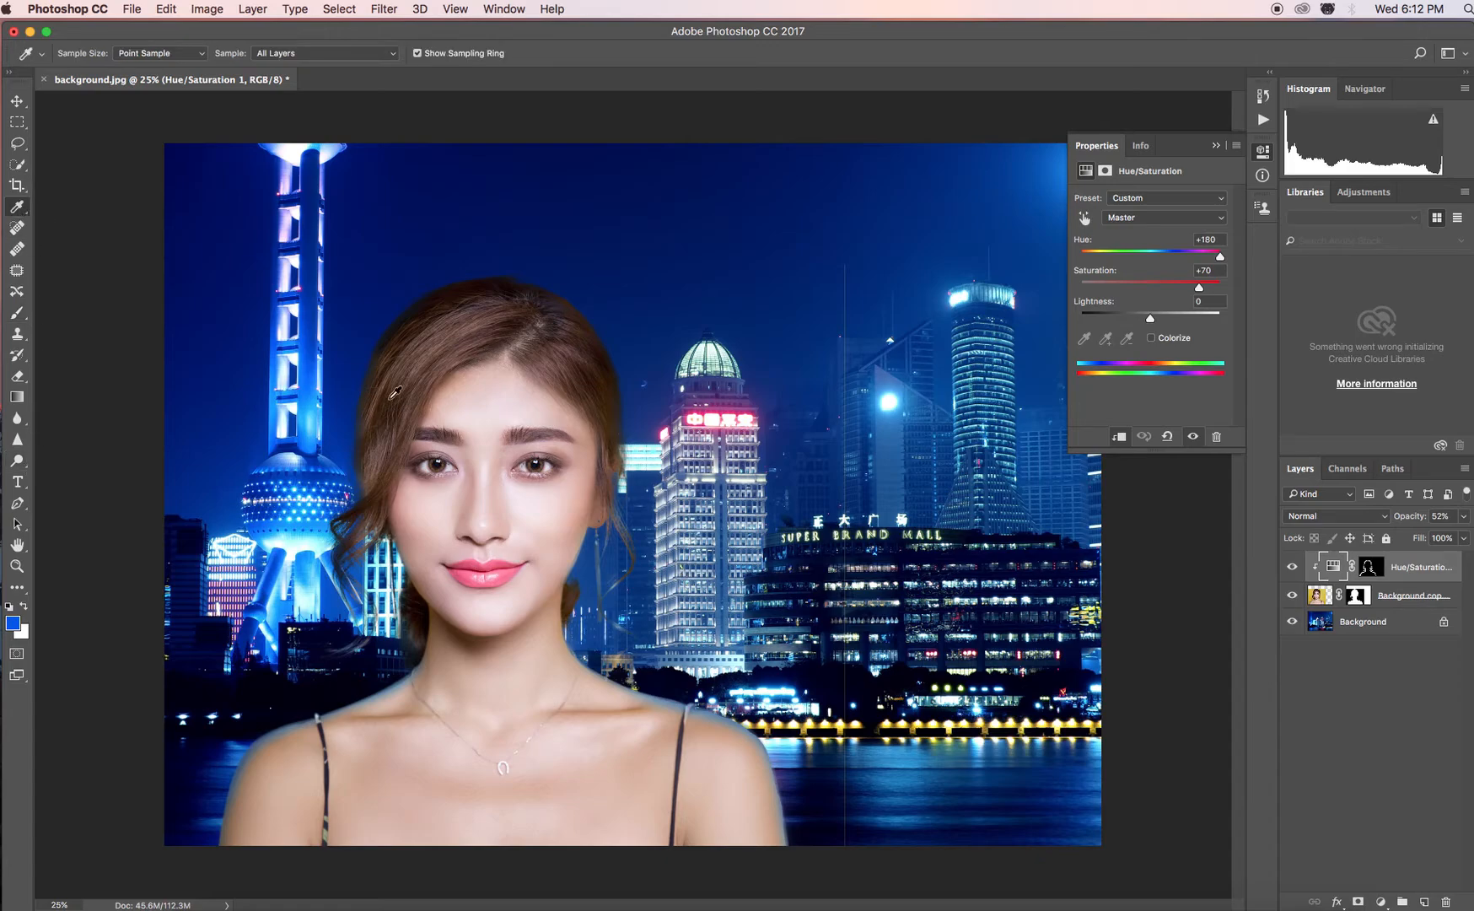
{"action": "left_click", "coordinate": [346, 386]}
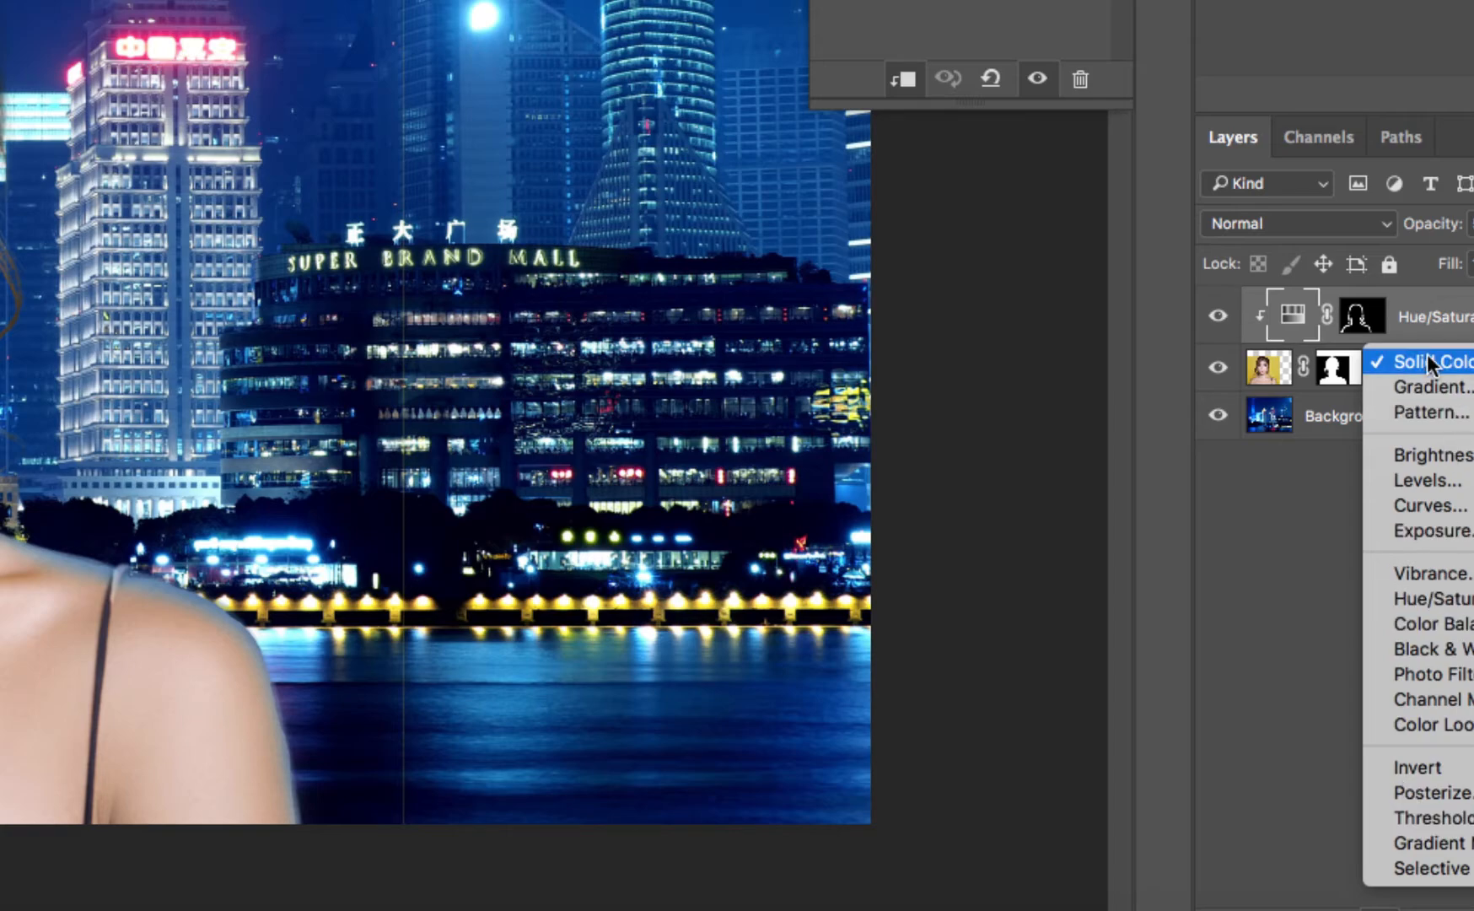
{"action": "left_click", "coordinate": [1356, 362]}
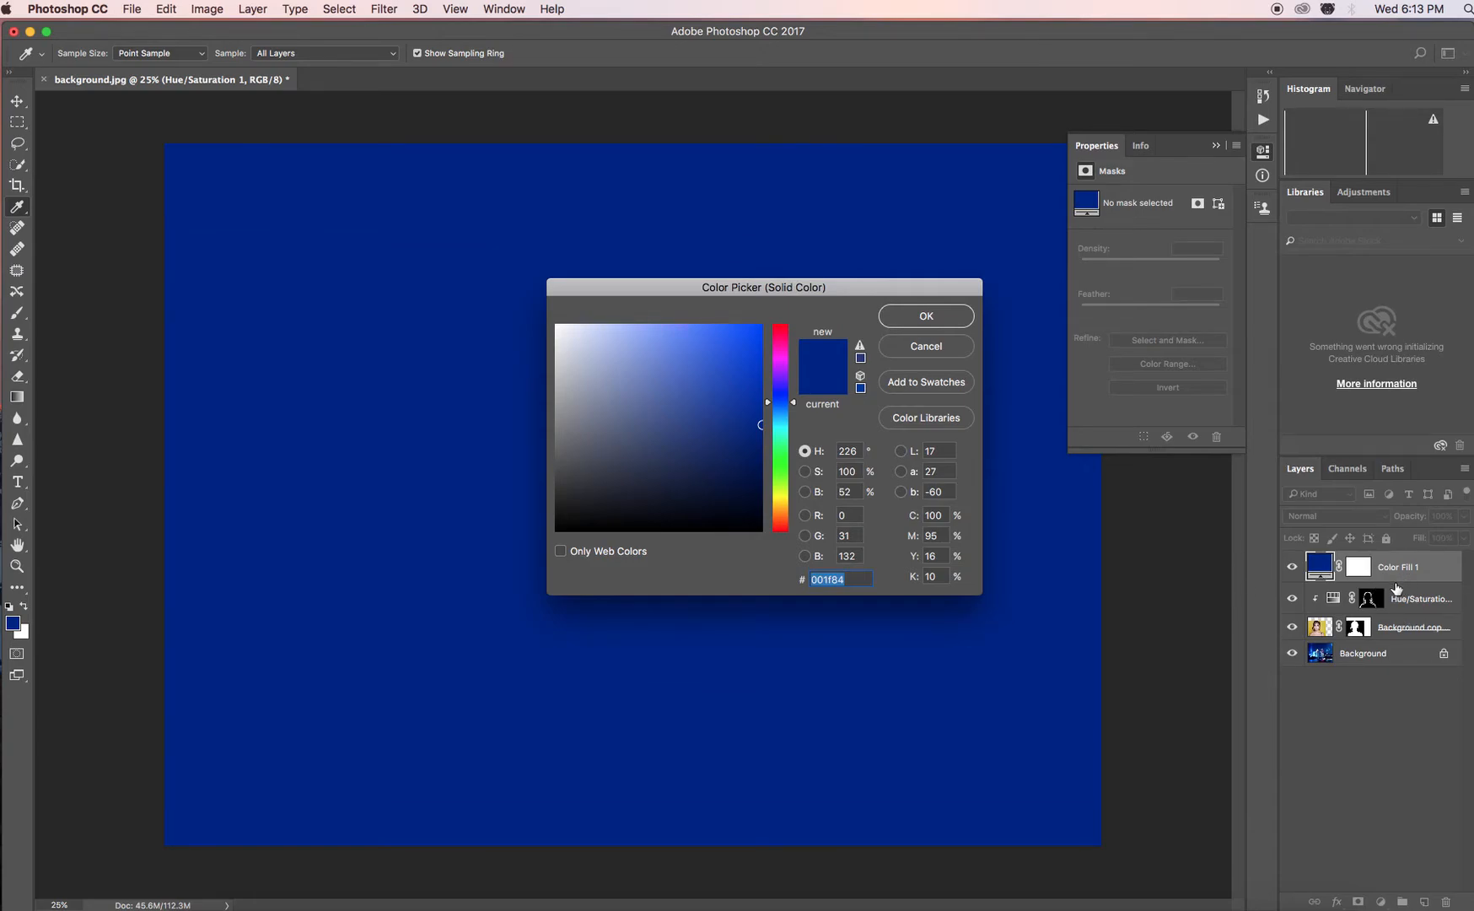
{"action": "key", "text": "alt"}
{"action": "left_click", "coordinate": [946, 324]}
{"action": "left_click", "coordinate": [1414, 579], "text": "alt"}
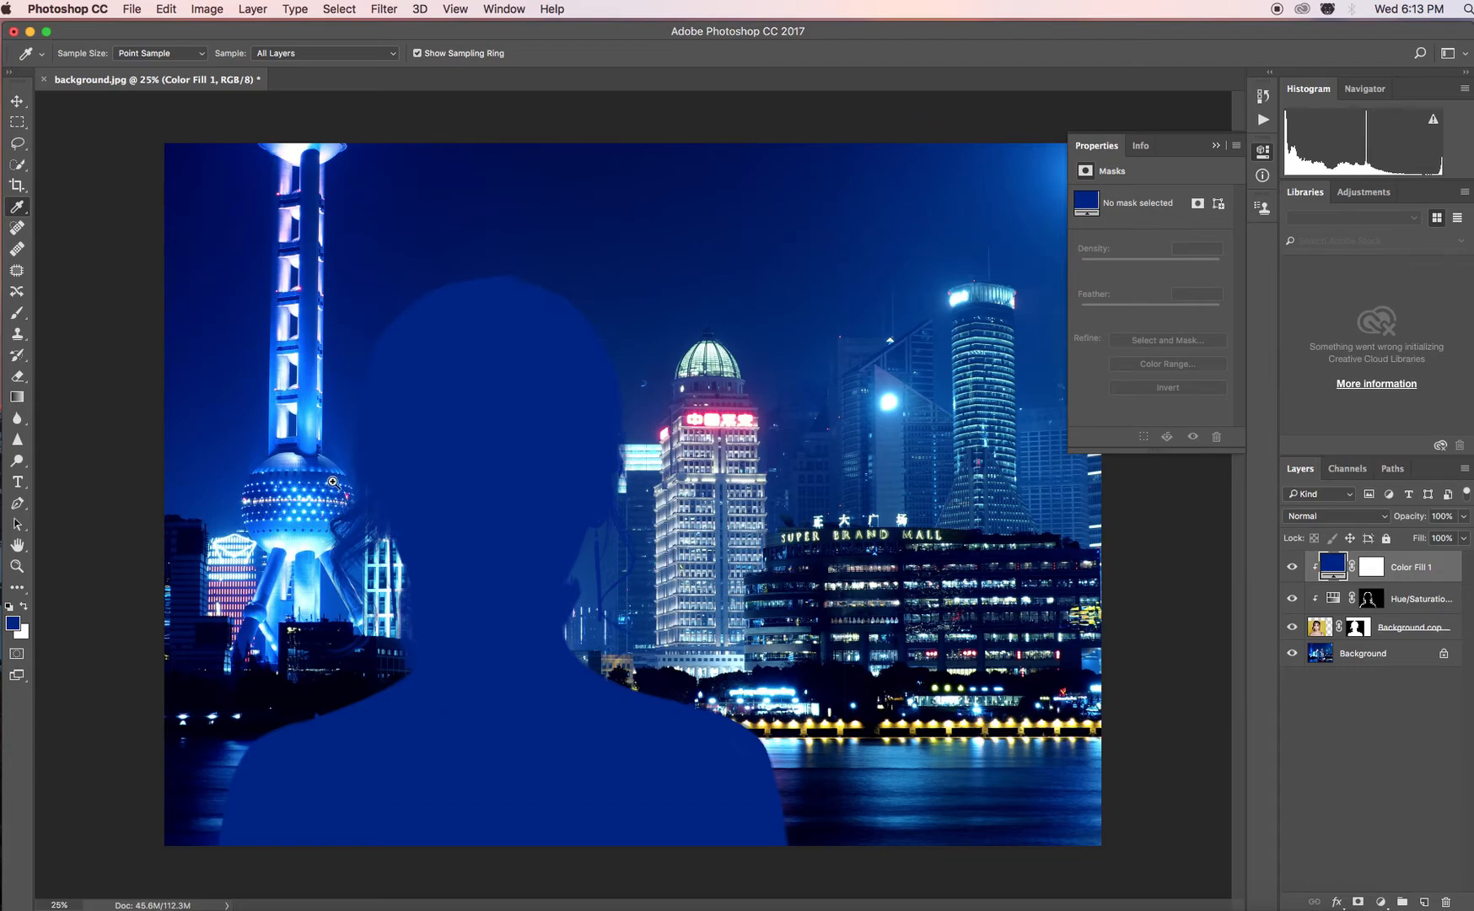
{"action": "key", "text": "super+plus"}
{"action": "left_click", "coordinate": [477, 557]}
{"action": "scroll", "coordinate": [476, 556], "scroll_direction": "up", "scroll_amount": 10}
{"action": "scroll", "coordinate": [531, 562], "scroll_direction": "down", "scroll_amount": 7}
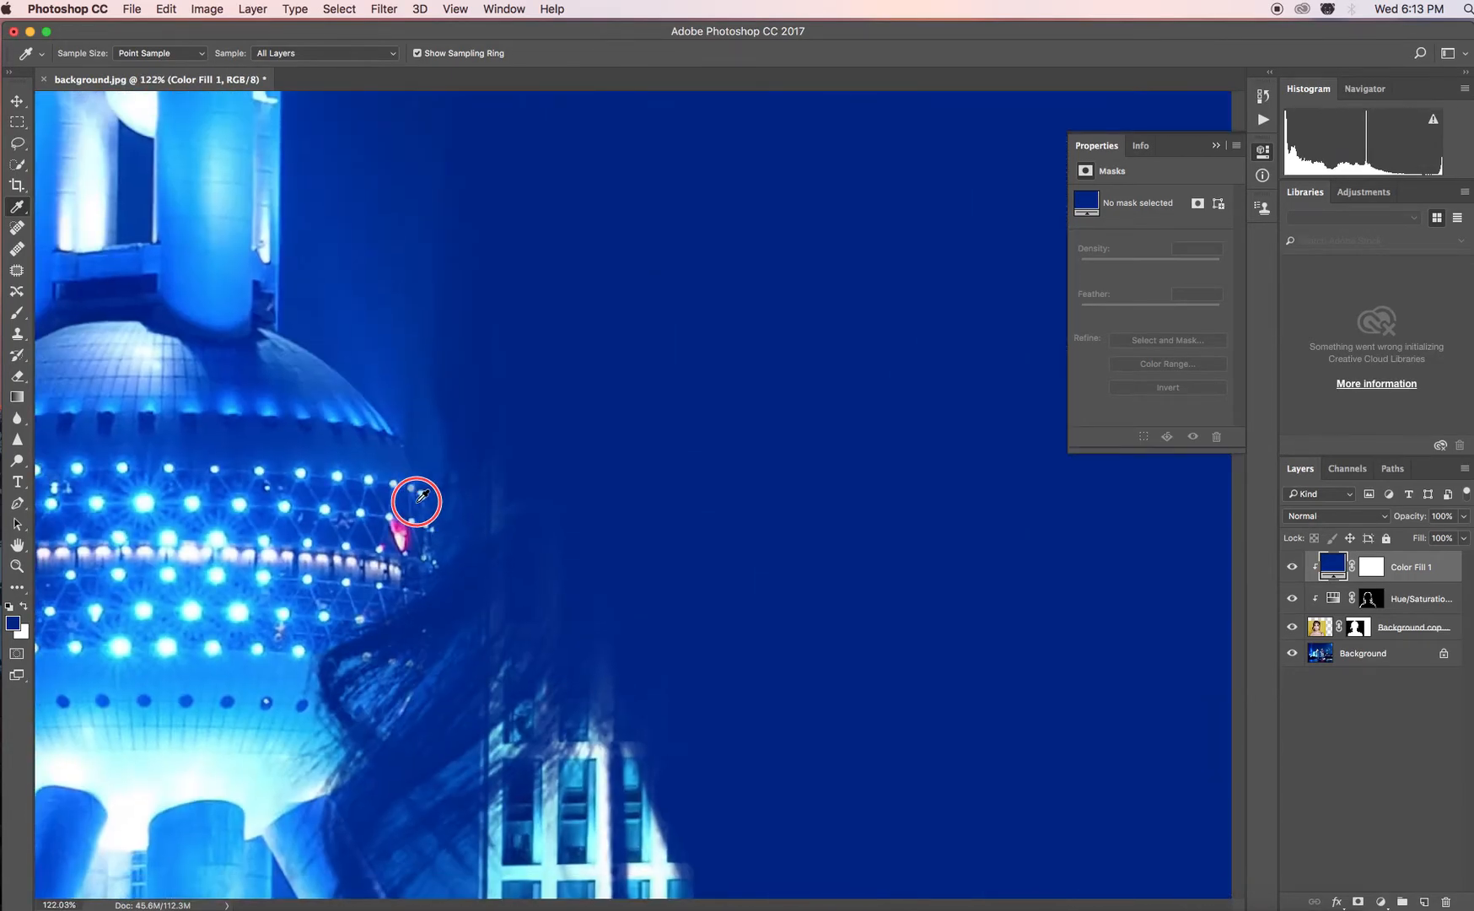
{"action": "scroll", "coordinate": [377, 481], "scroll_direction": "down", "scroll_amount": 6}
{"action": "scroll", "coordinate": [339, 460], "scroll_direction": "up", "scroll_amount": 3}
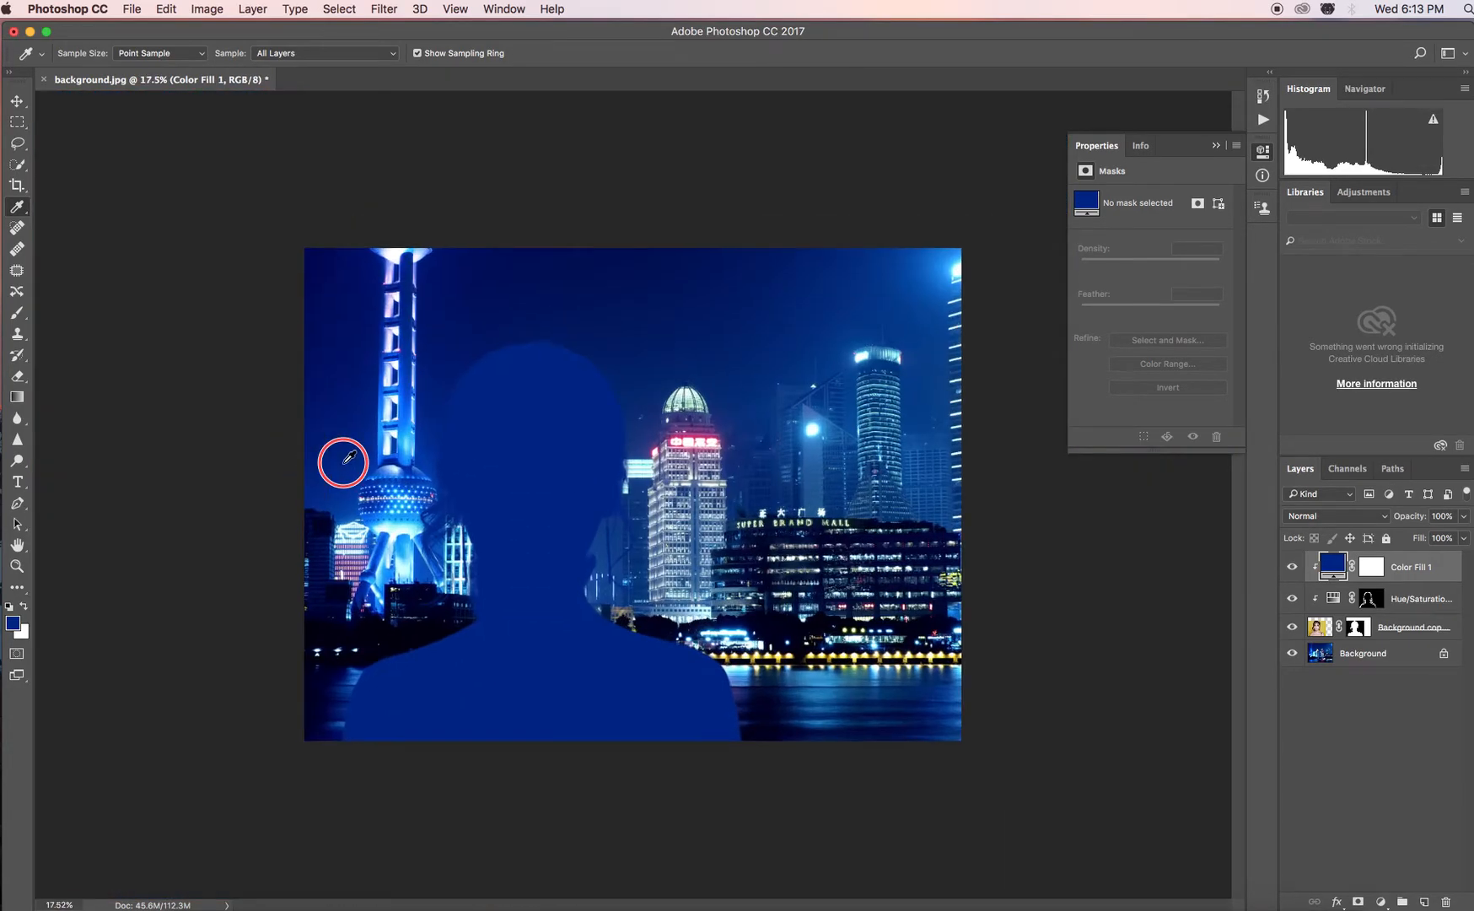
{"action": "scroll", "coordinate": [342, 462], "scroll_direction": "down", "scroll_amount": 1}
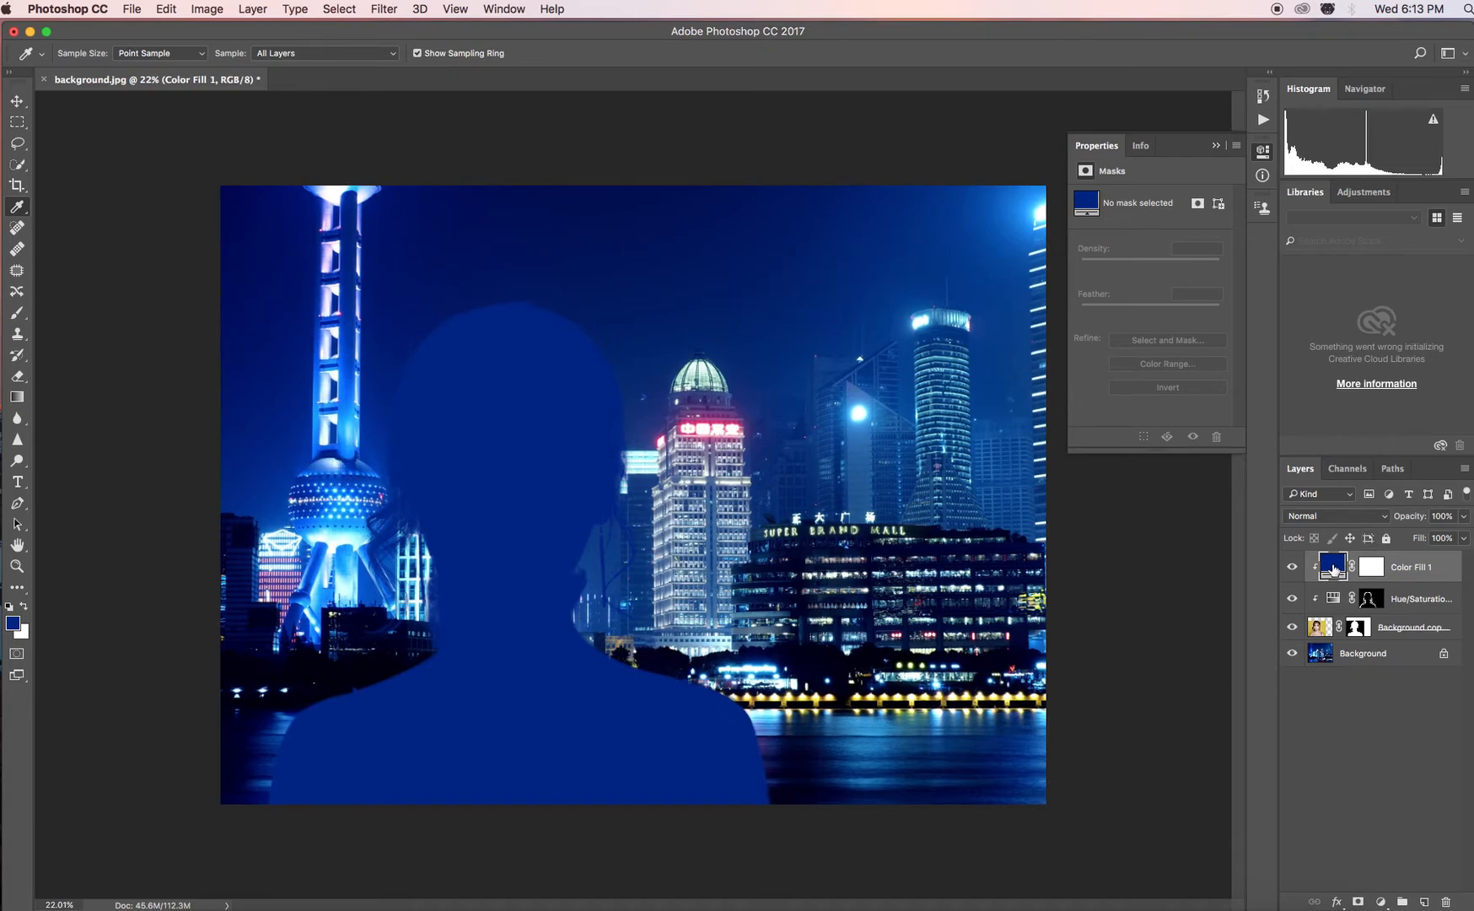
Try the darkening blending modes Multiply, Color Burn, Linear Burn and Darker Color on the blue color fill layer
{"action": "left_click", "coordinate": [1310, 517]}
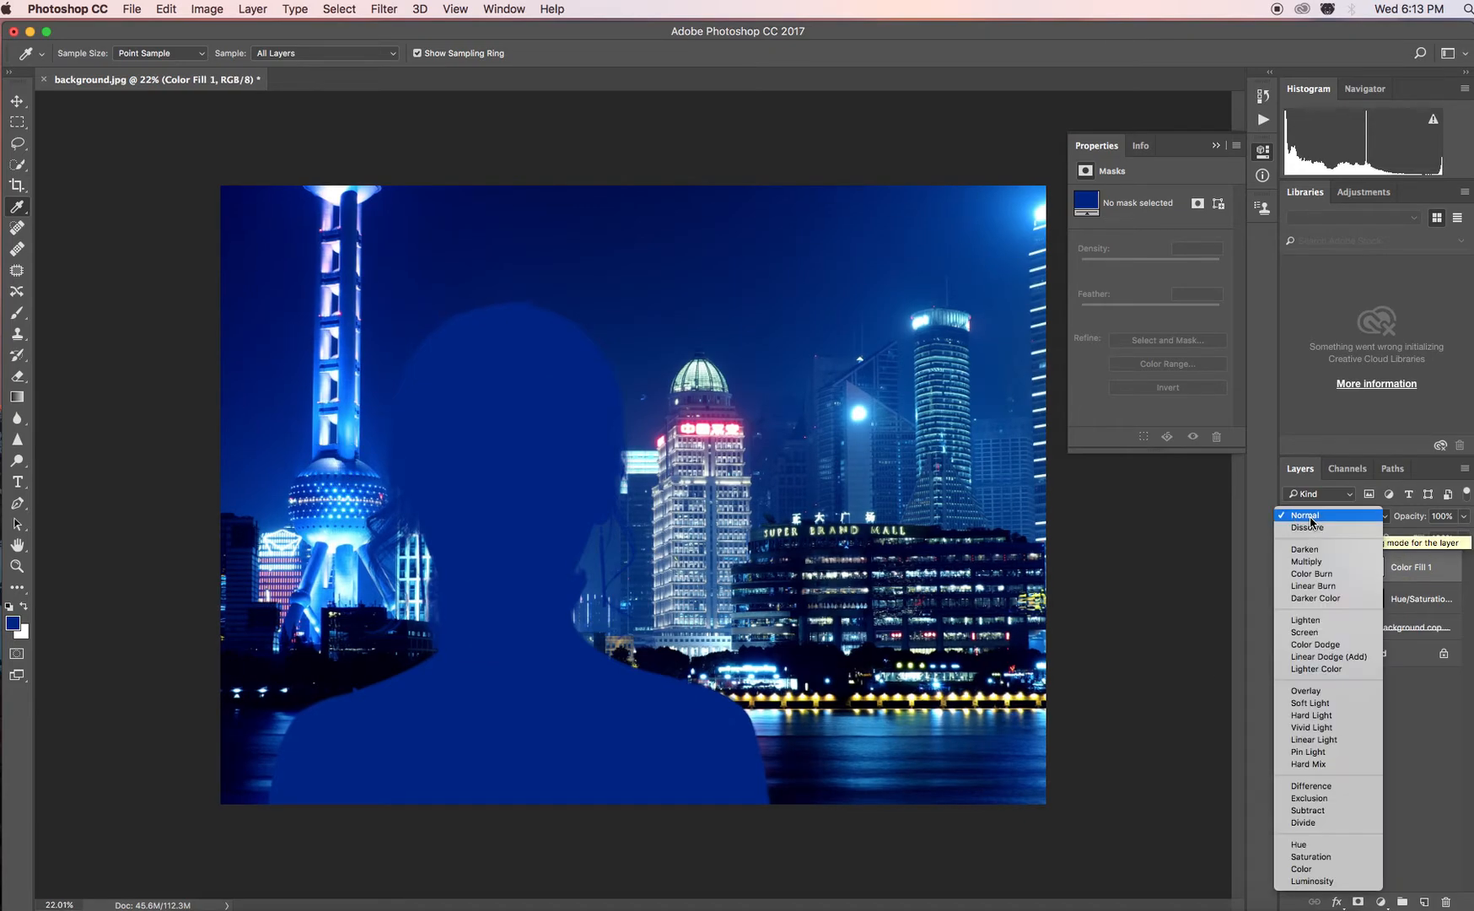
{"action": "left_click", "coordinate": [1307, 561]}
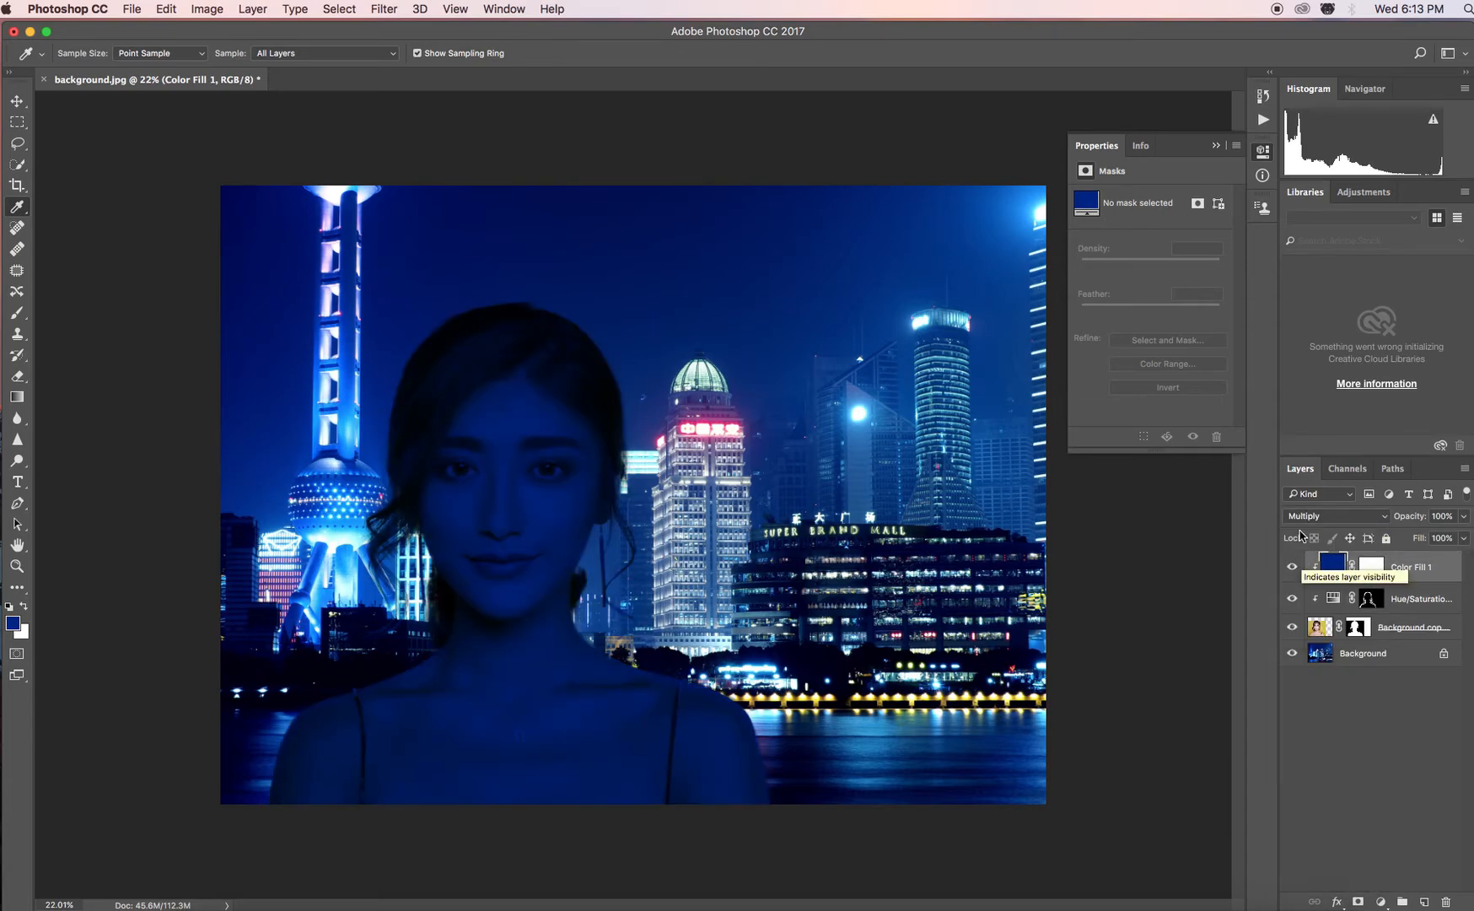
{"action": "left_click", "coordinate": [1303, 517]}
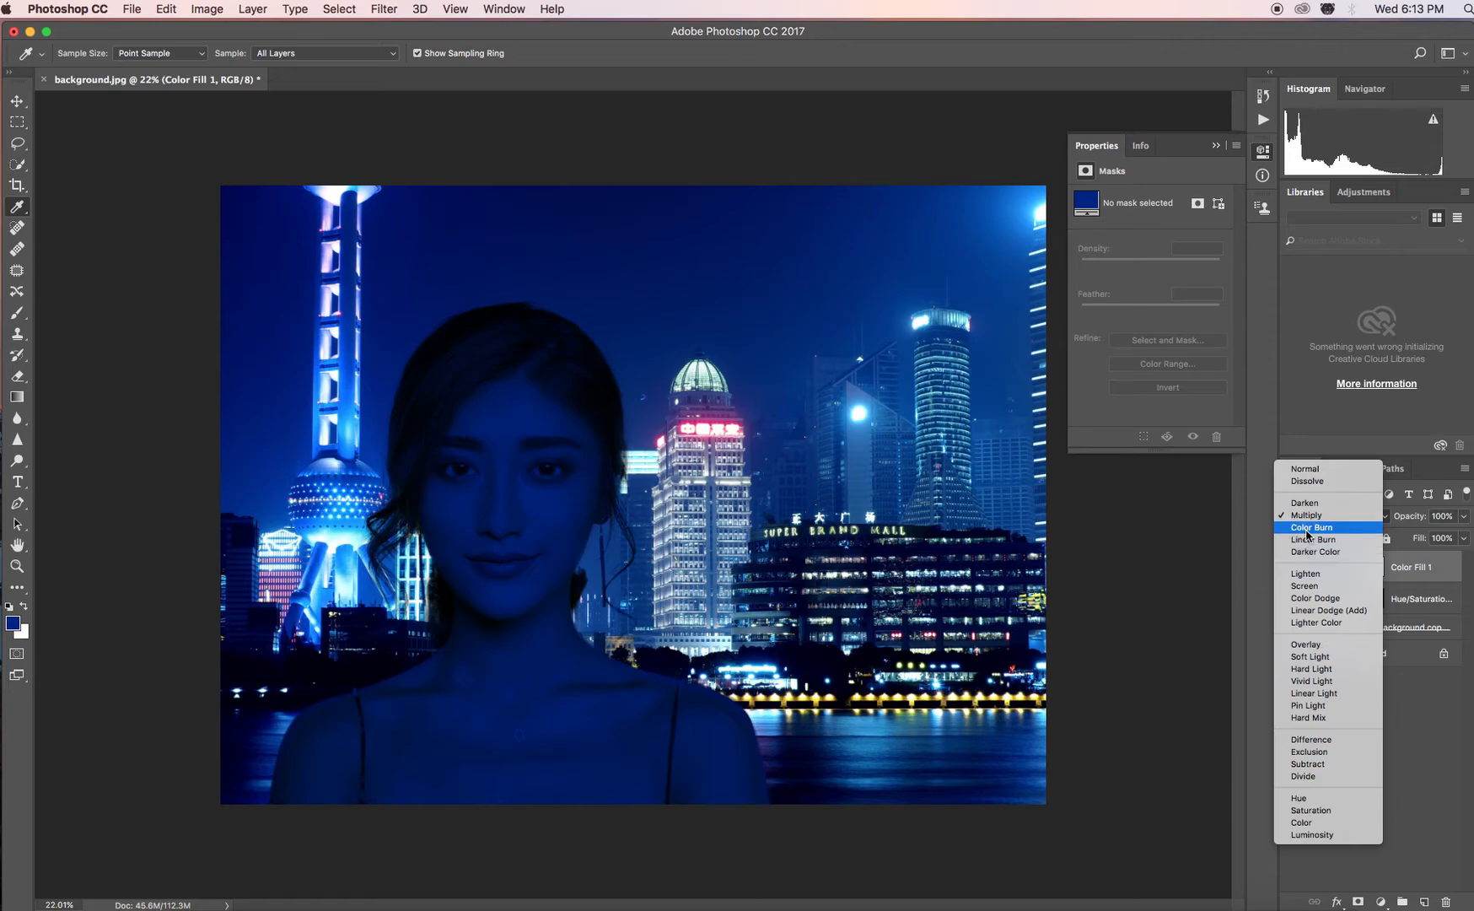
{"action": "left_click", "coordinate": [1307, 528]}
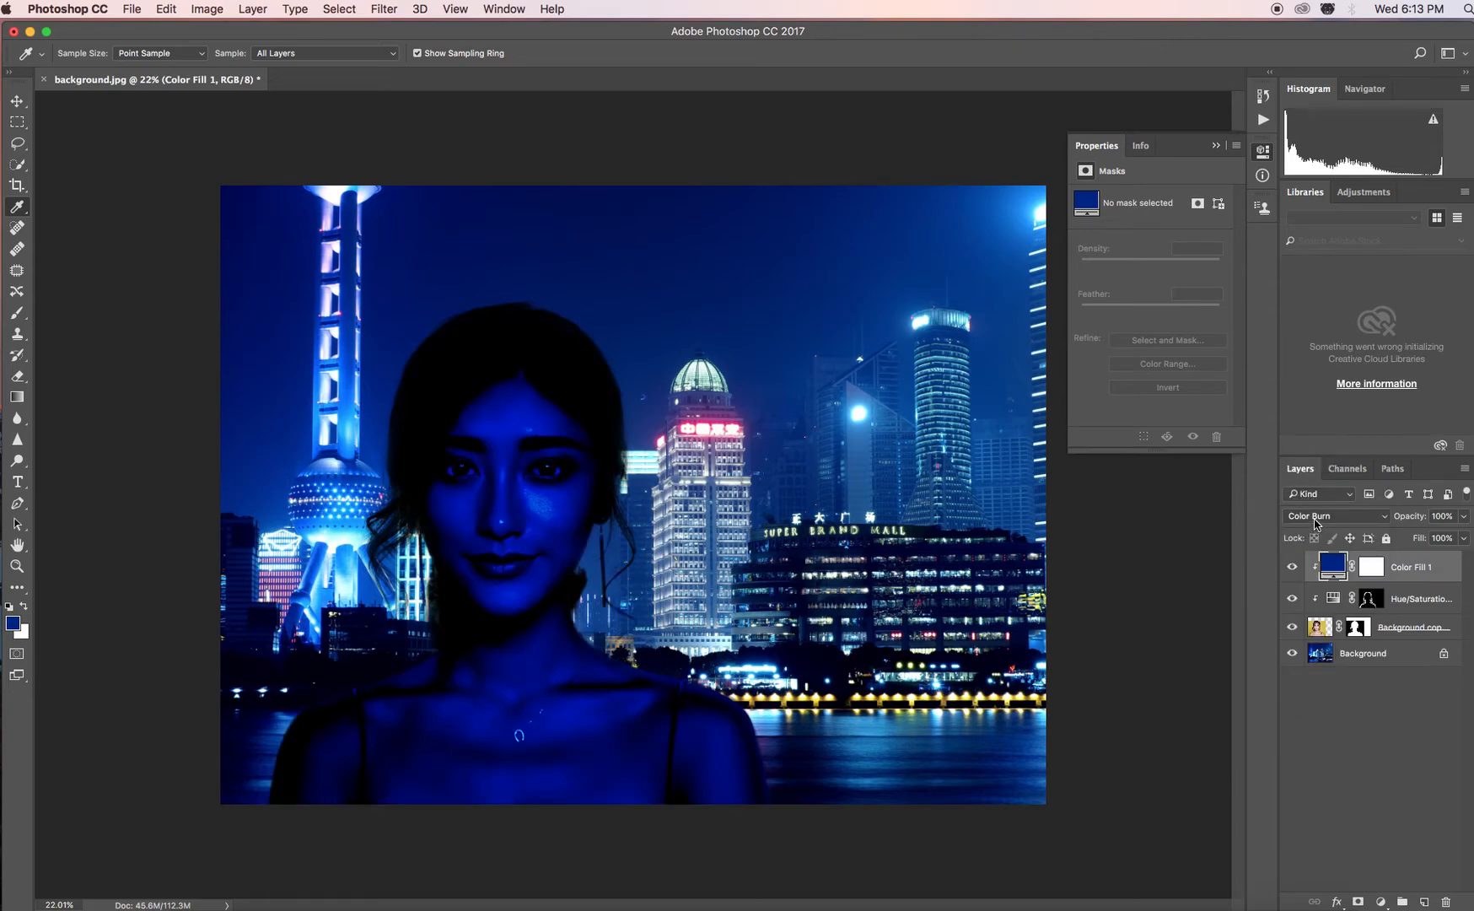
{"action": "left_click", "coordinate": [1315, 521]}
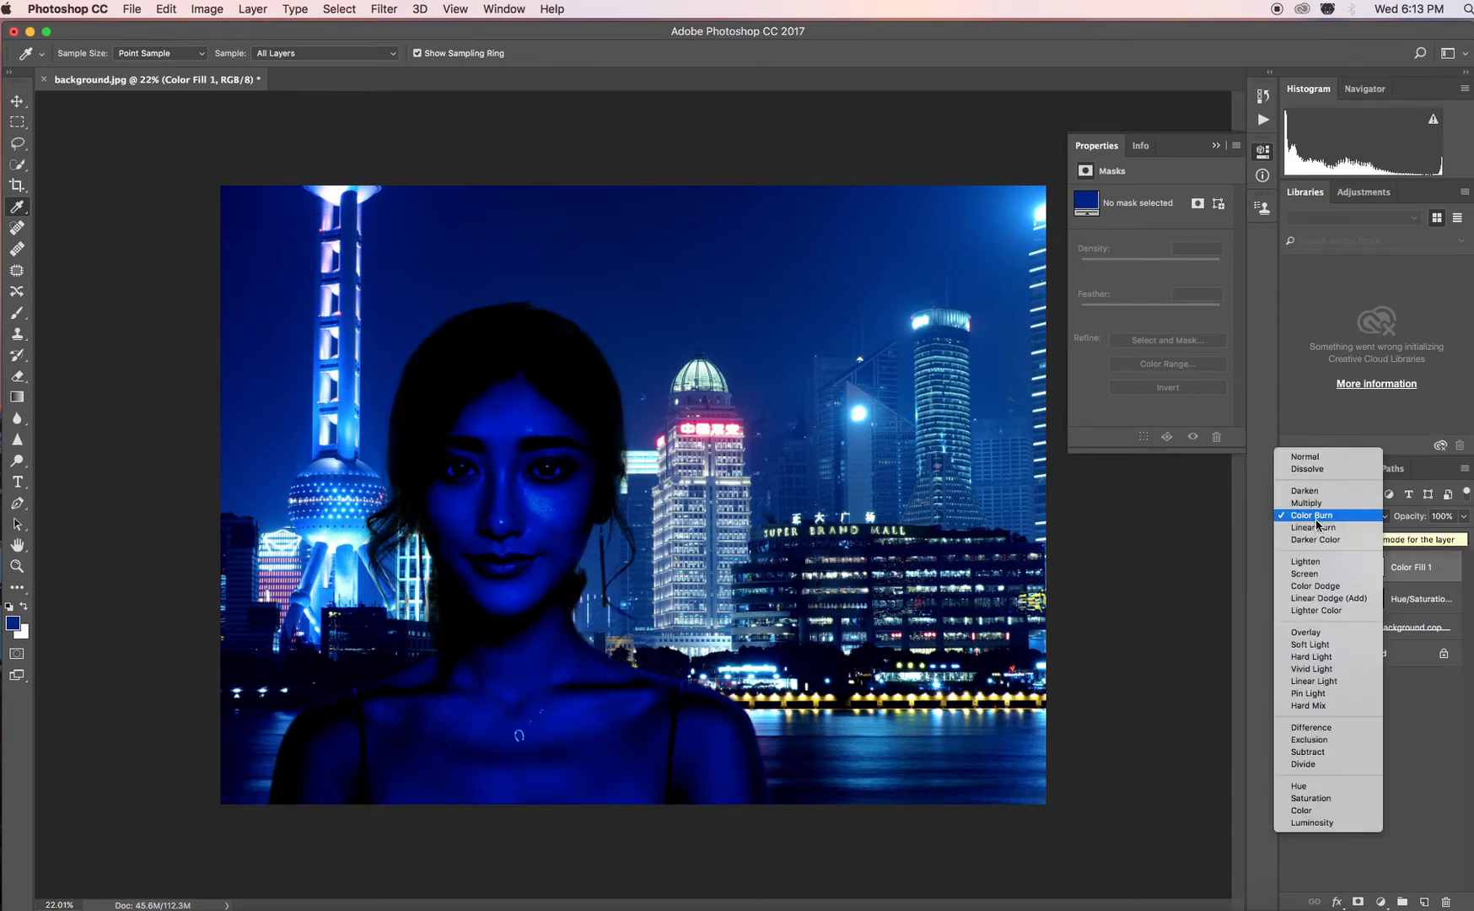
{"action": "left_click", "coordinate": [1311, 530]}
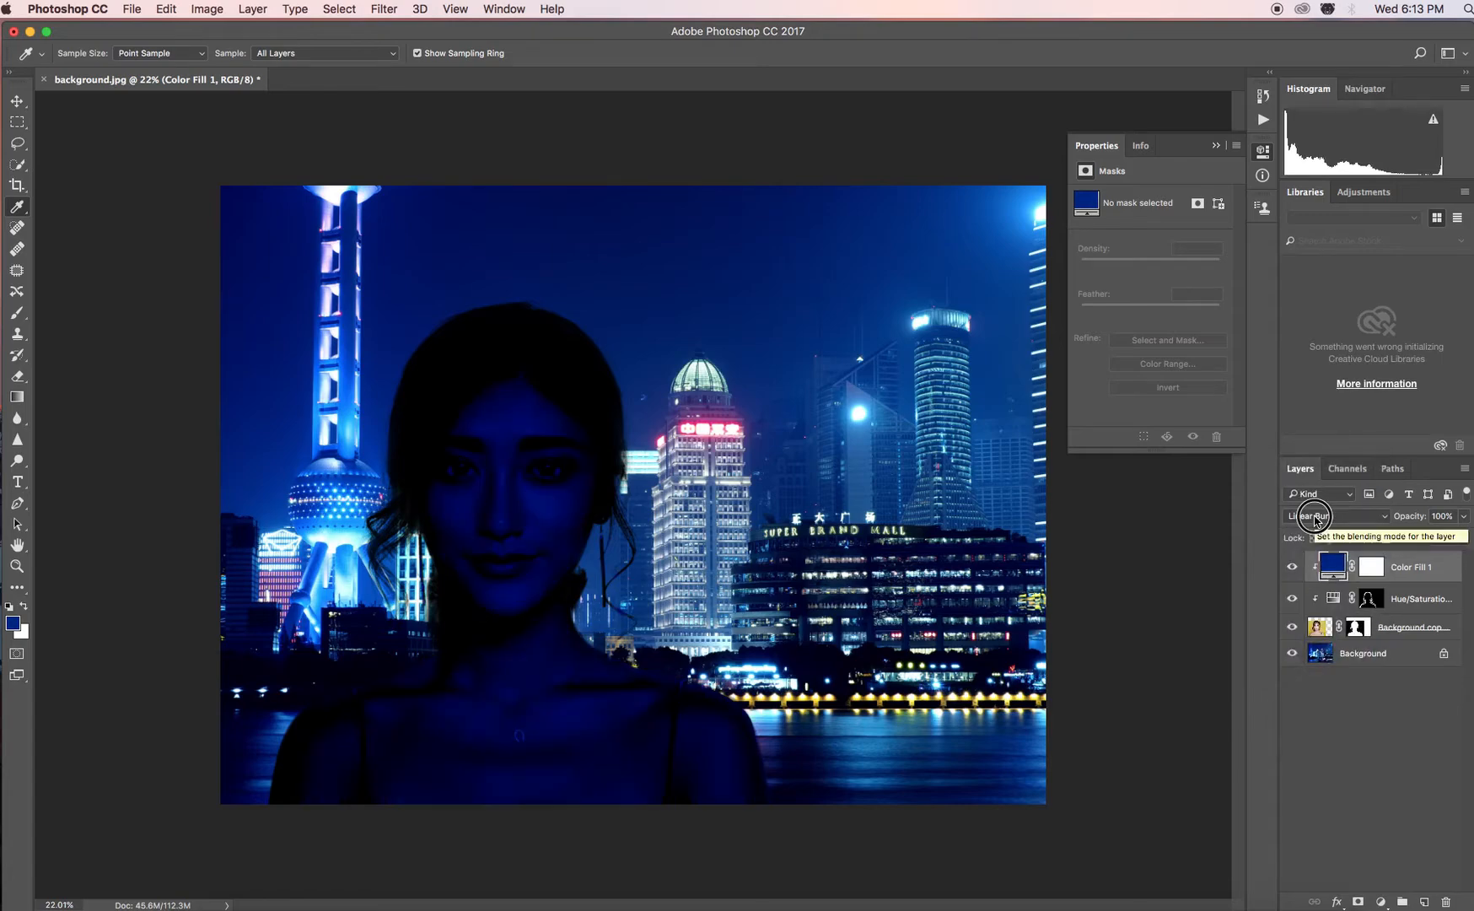
{"action": "left_click", "coordinate": [1316, 522]}
{"action": "left_click", "coordinate": [1309, 531]}
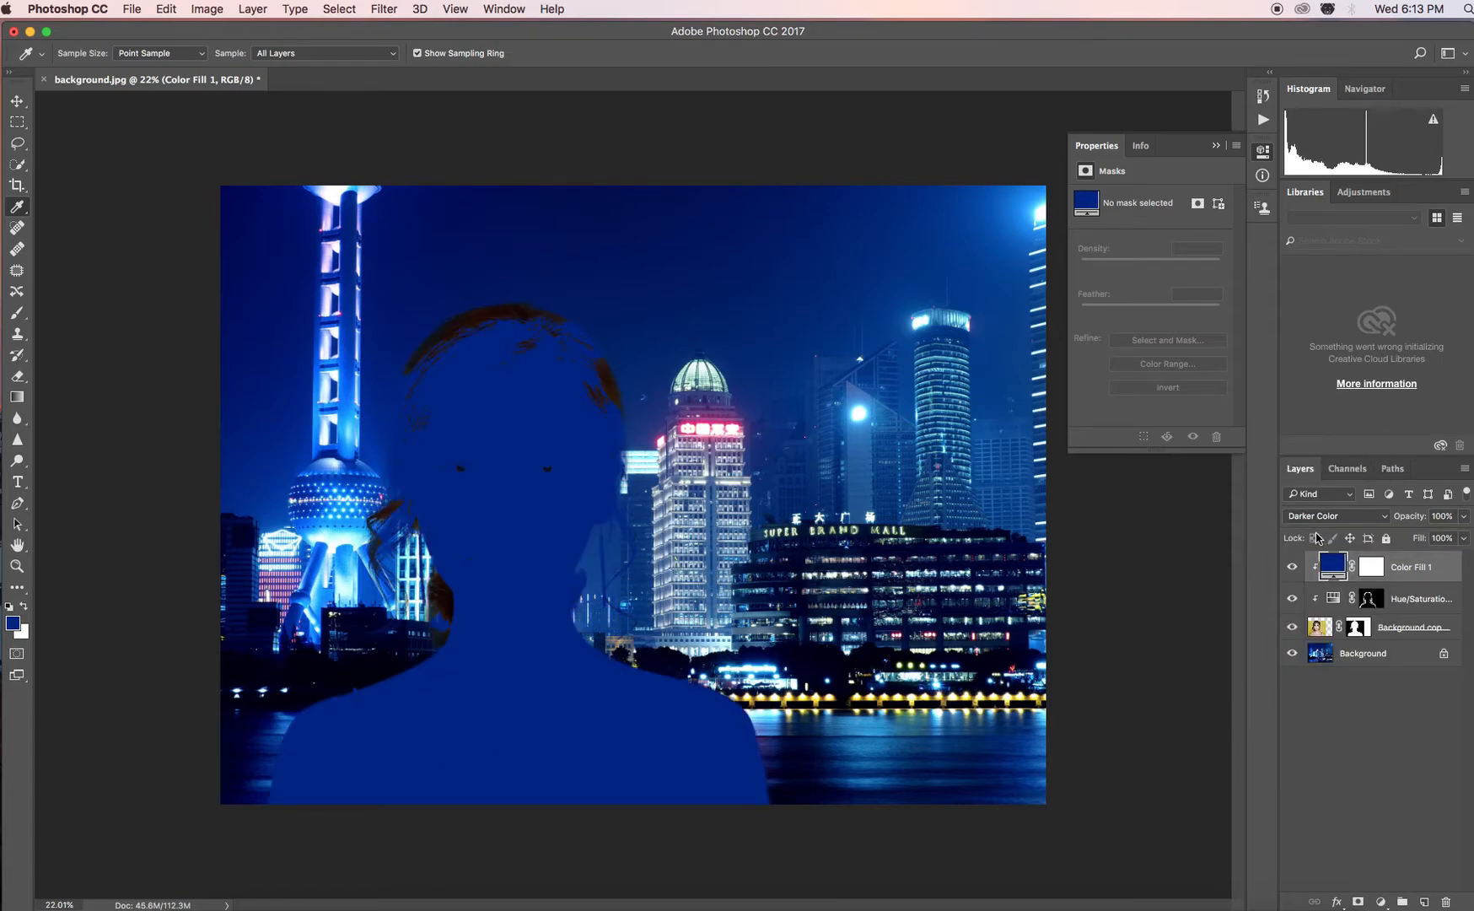
Try the lightening blending modes Screen, Color Dodge, Linear Dodge (Add) and Lighter Color on the blue color fill layer
{"action": "left_click", "coordinate": [1325, 516]}
{"action": "left_click", "coordinate": [1322, 550]}
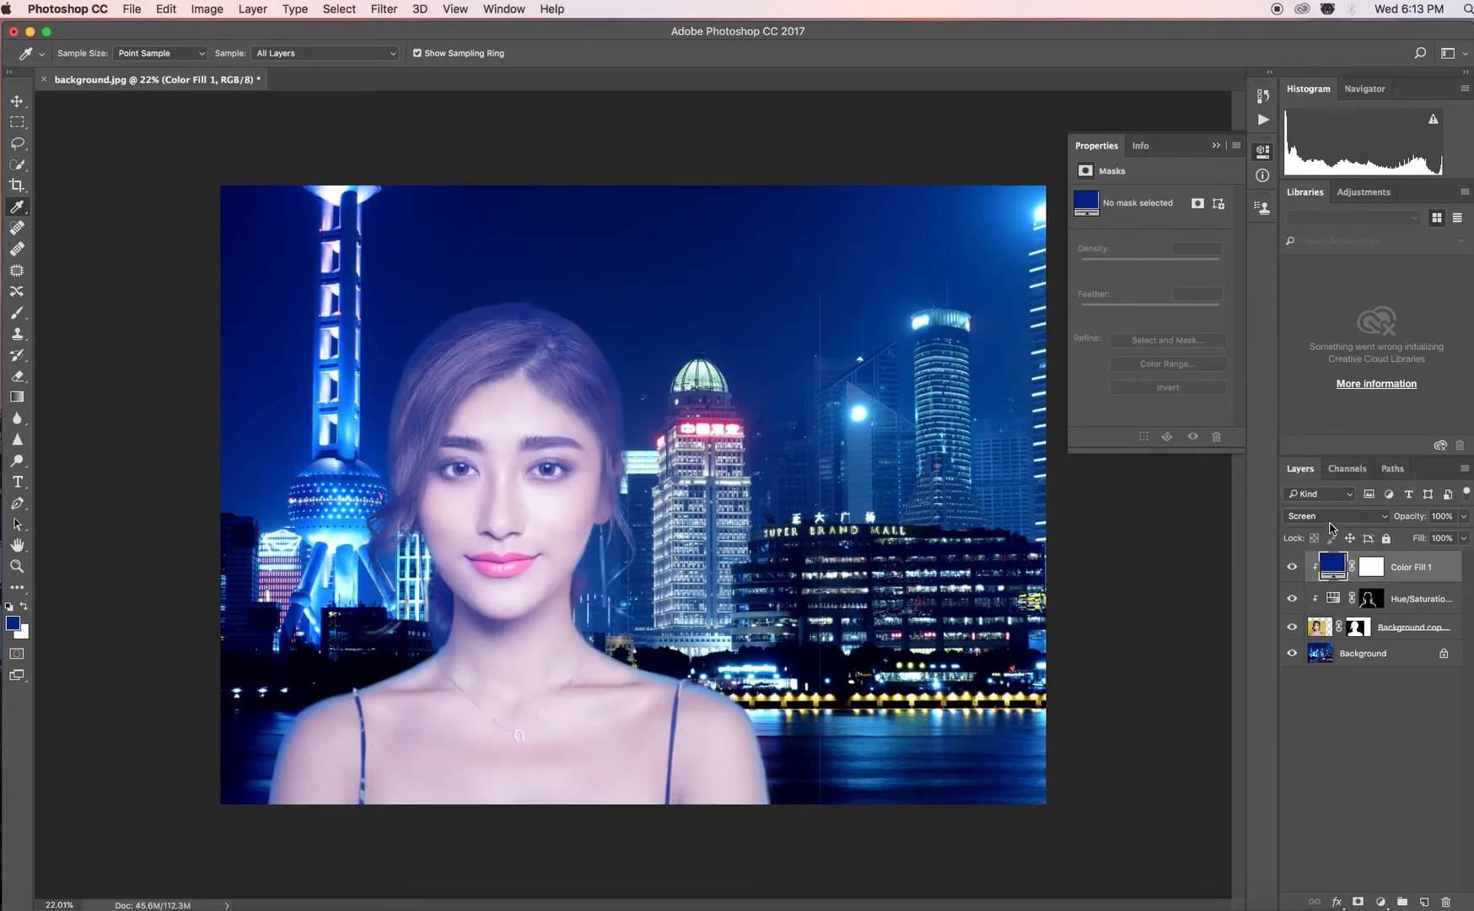
{"action": "left_click", "coordinate": [1332, 523]}
{"action": "left_click", "coordinate": [1330, 532]}
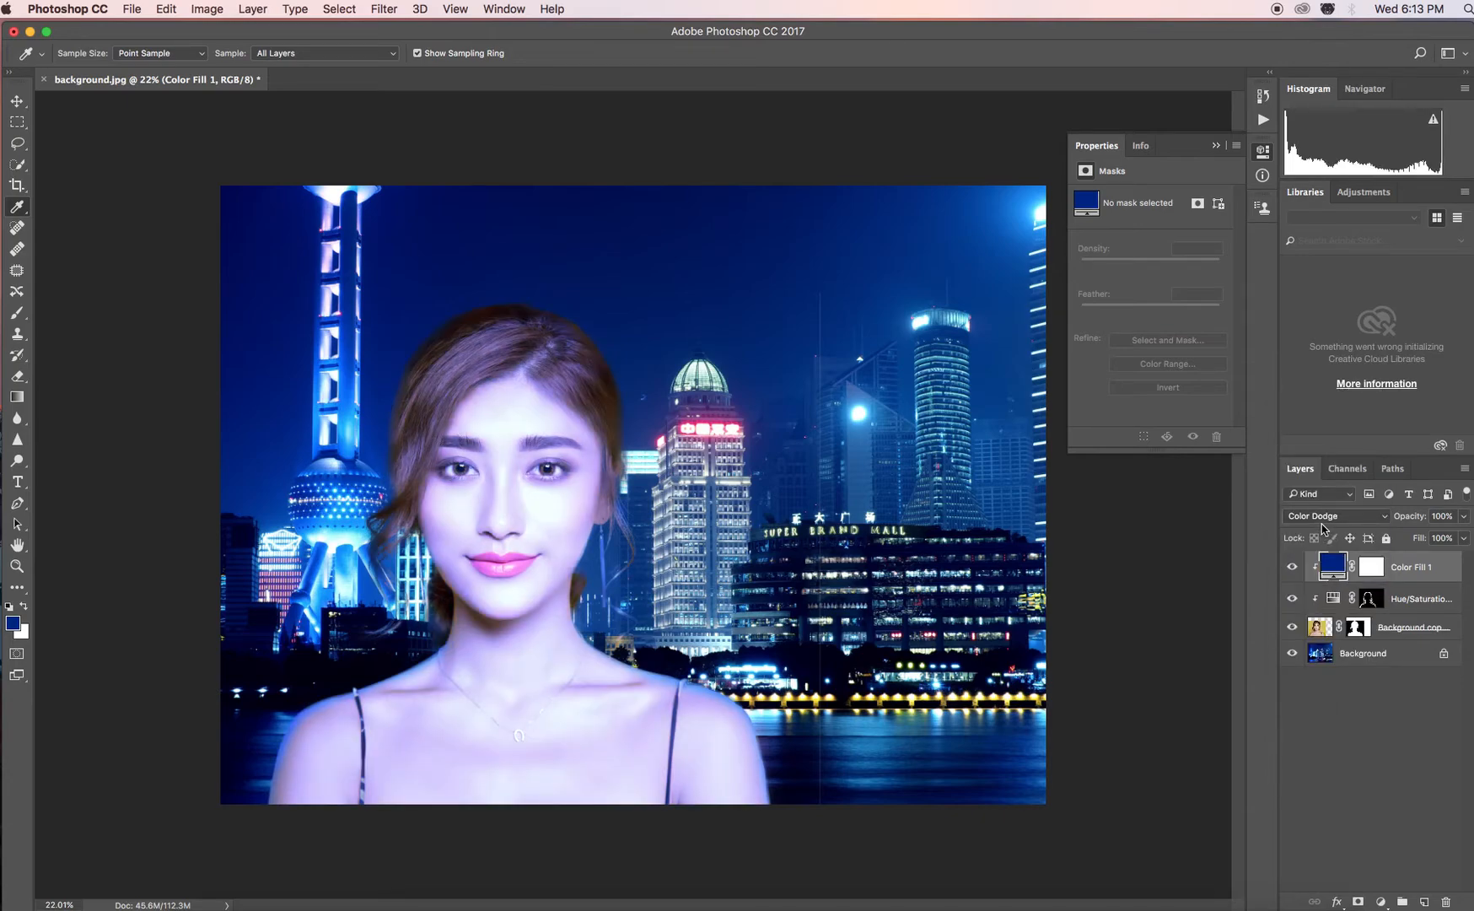
{"action": "left_click", "coordinate": [1328, 523]}
{"action": "left_click", "coordinate": [1323, 530]}
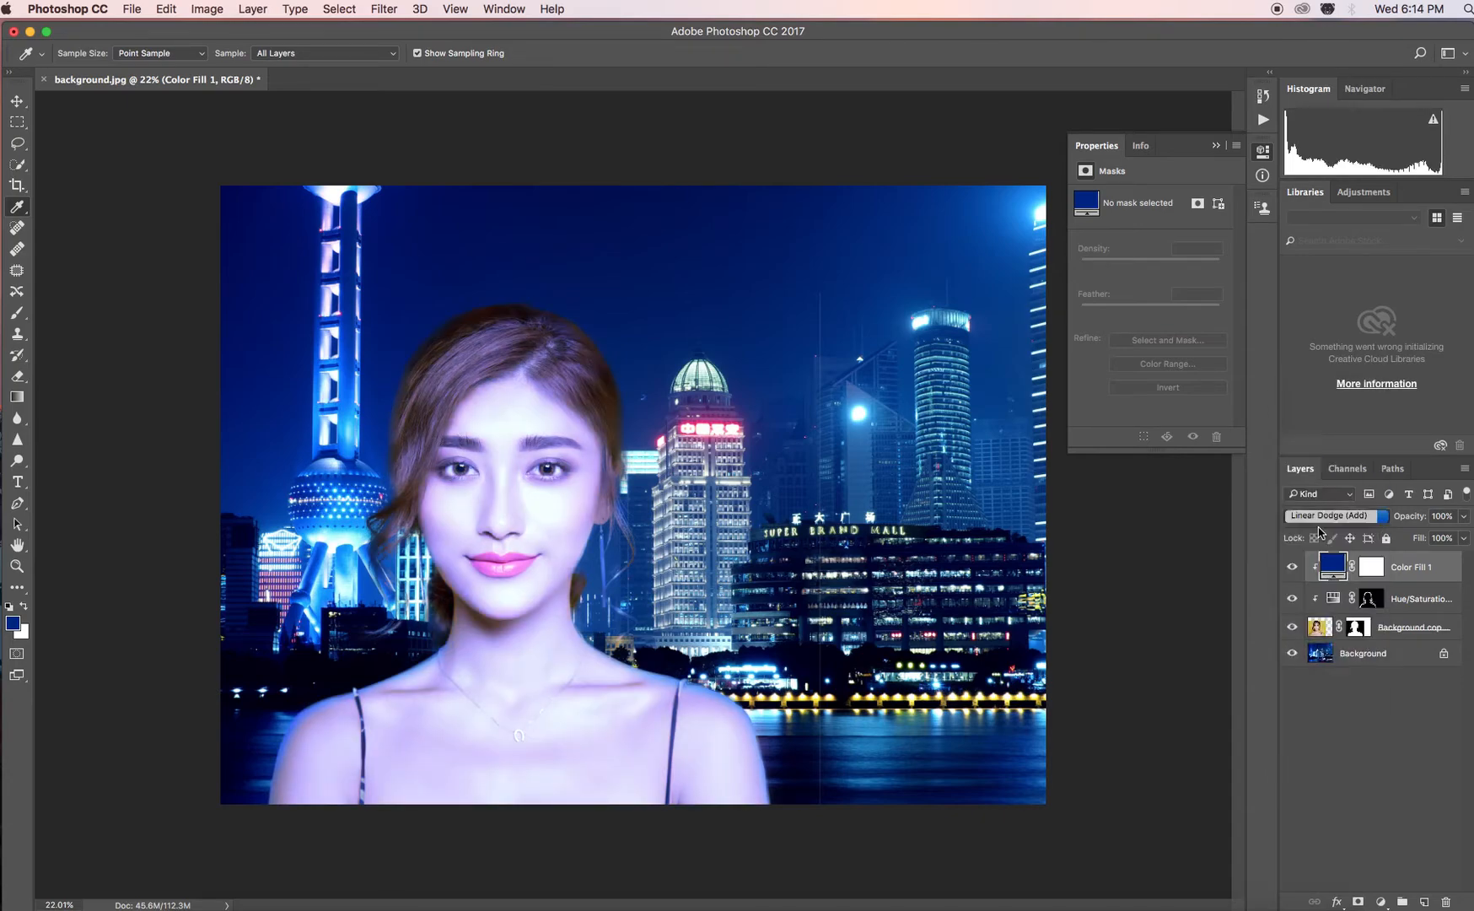
{"action": "left_click", "coordinate": [1312, 522]}
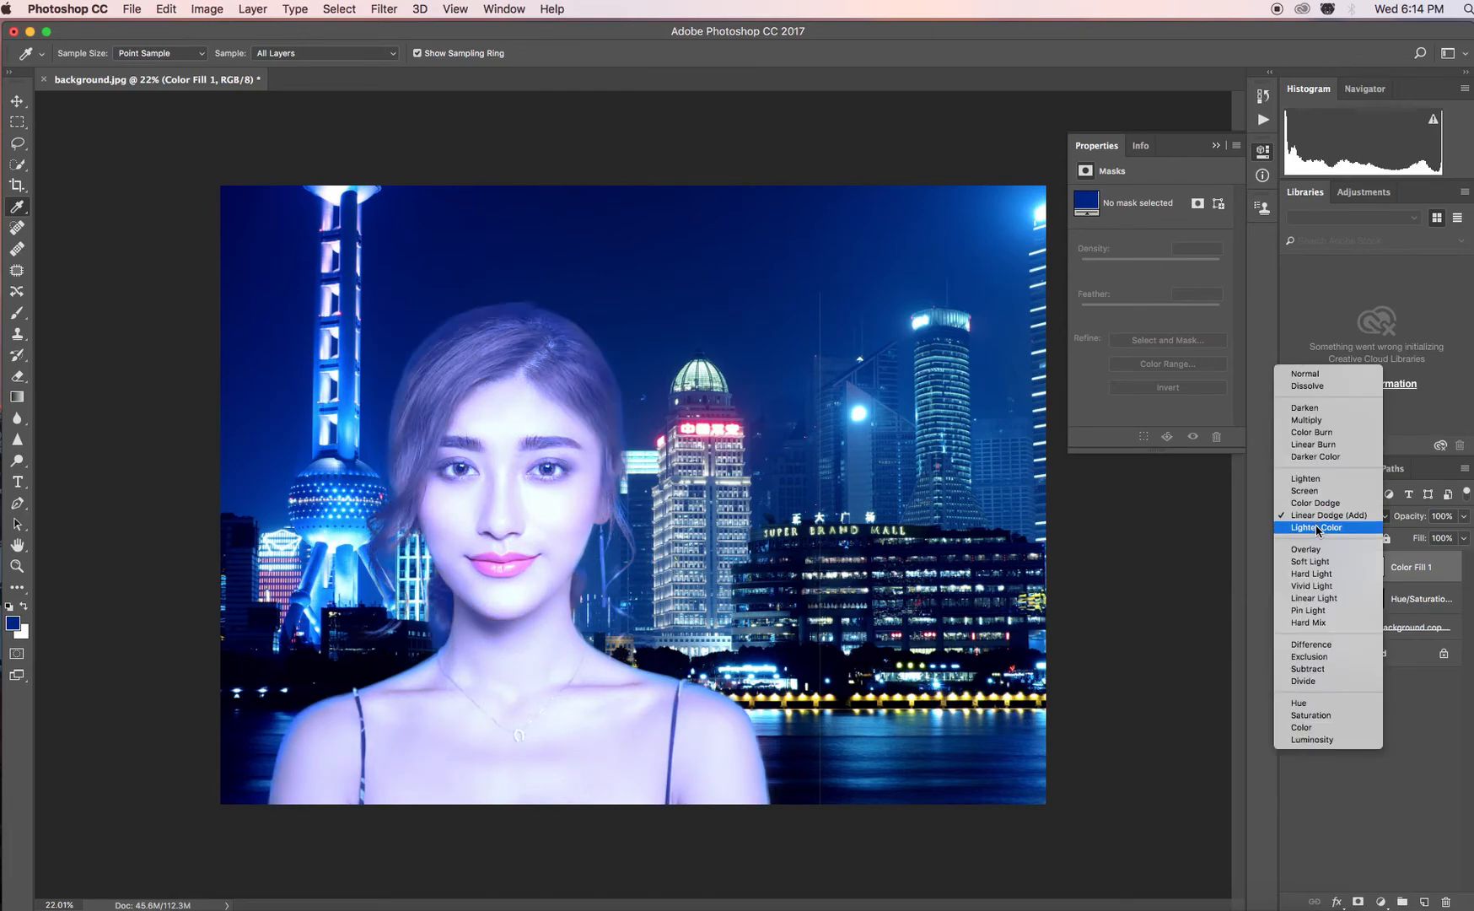
{"action": "left_click", "coordinate": [1313, 528]}
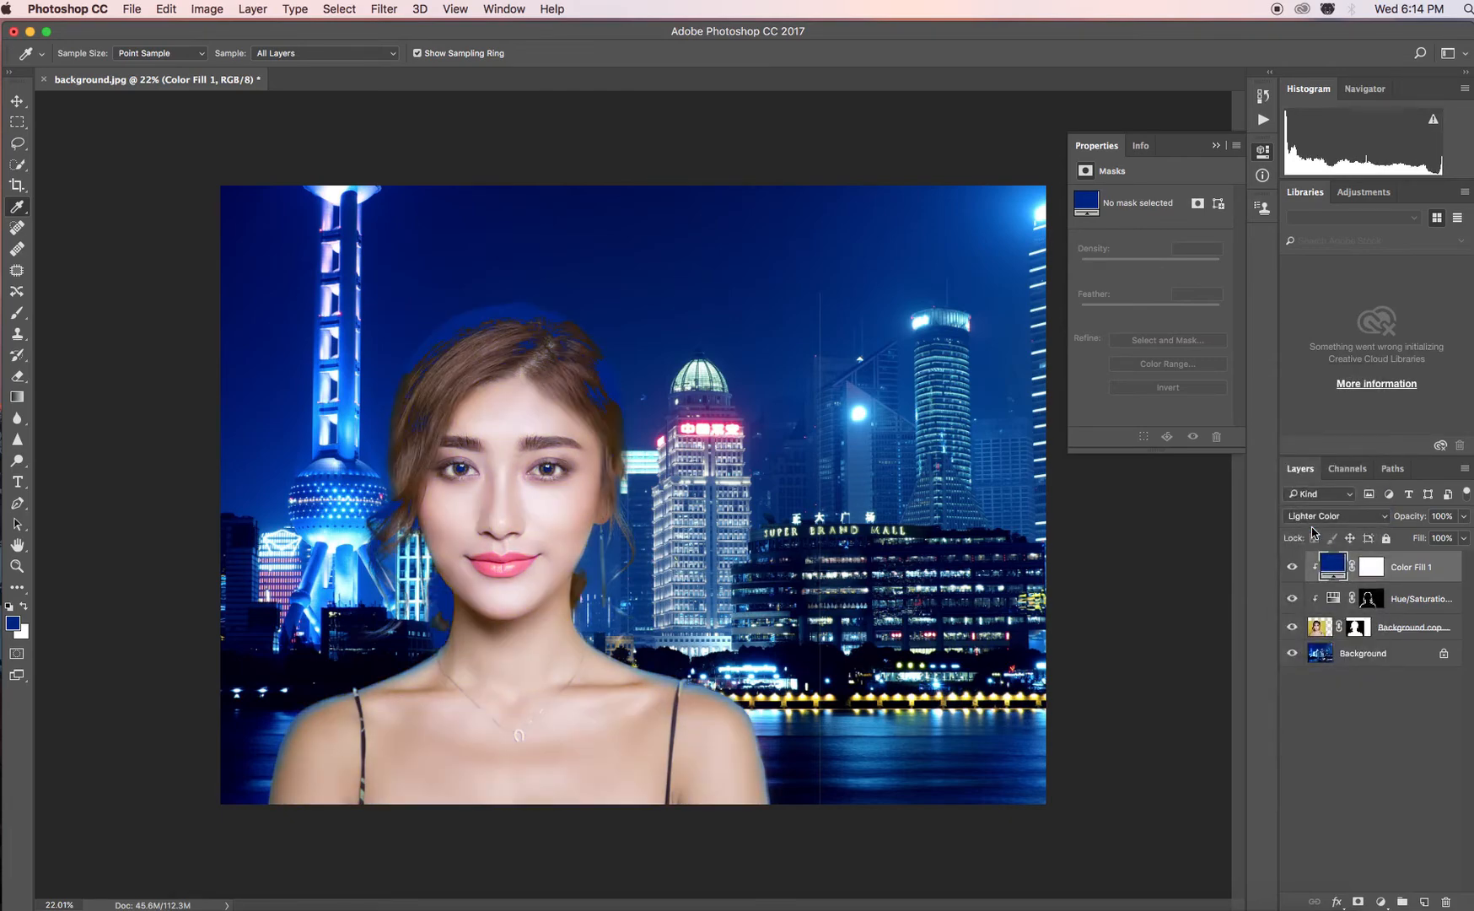
Try Overlay, Soft Light and Hard Light blending on the blue color fill layer
{"action": "left_click", "coordinate": [1320, 521]}
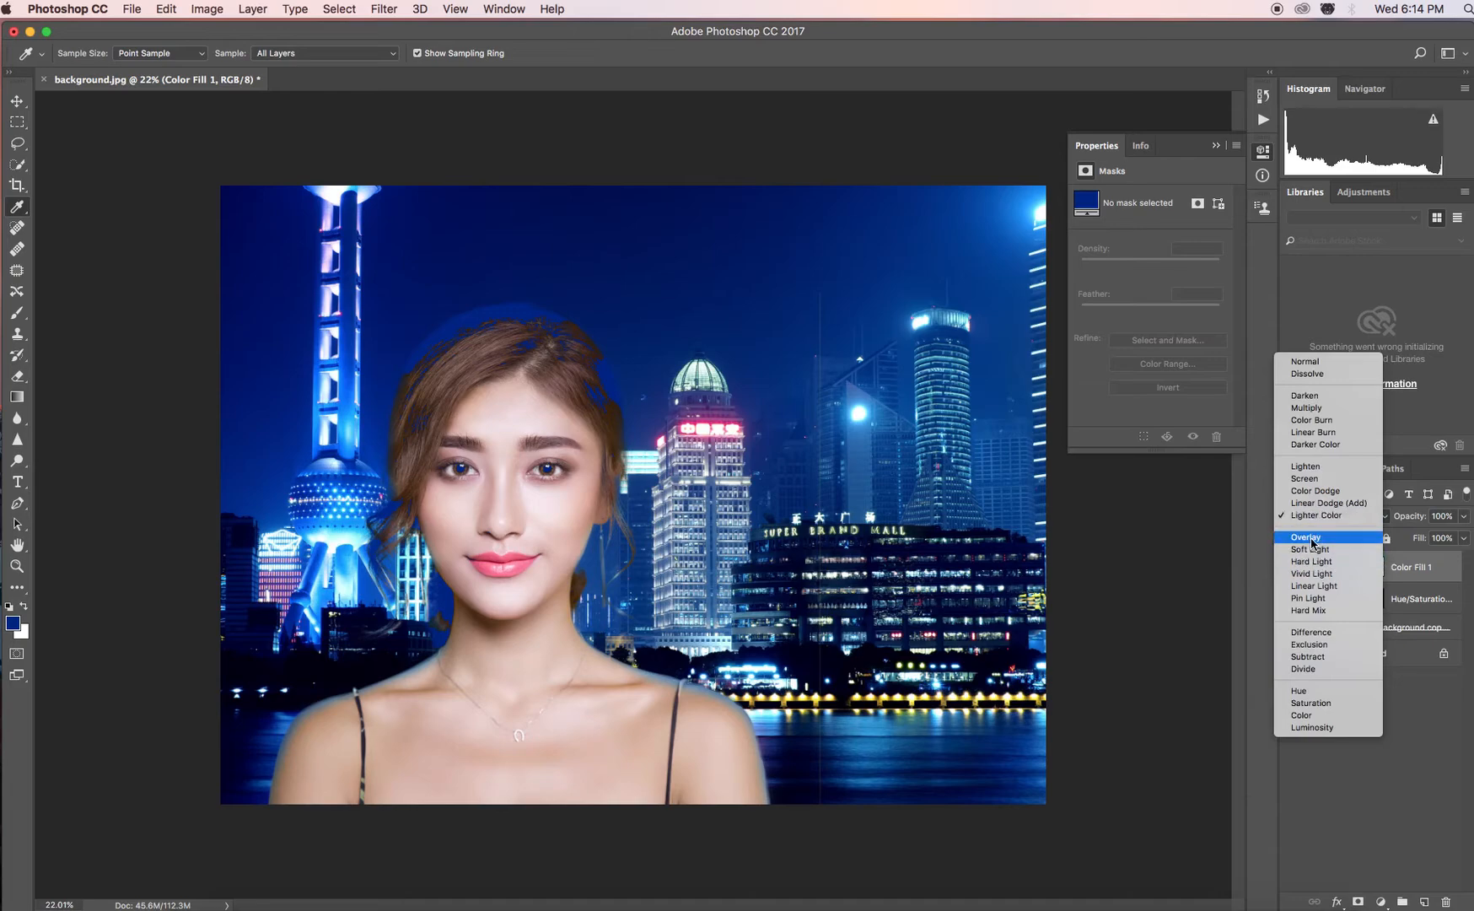
{"action": "left_click", "coordinate": [1273, 541]}
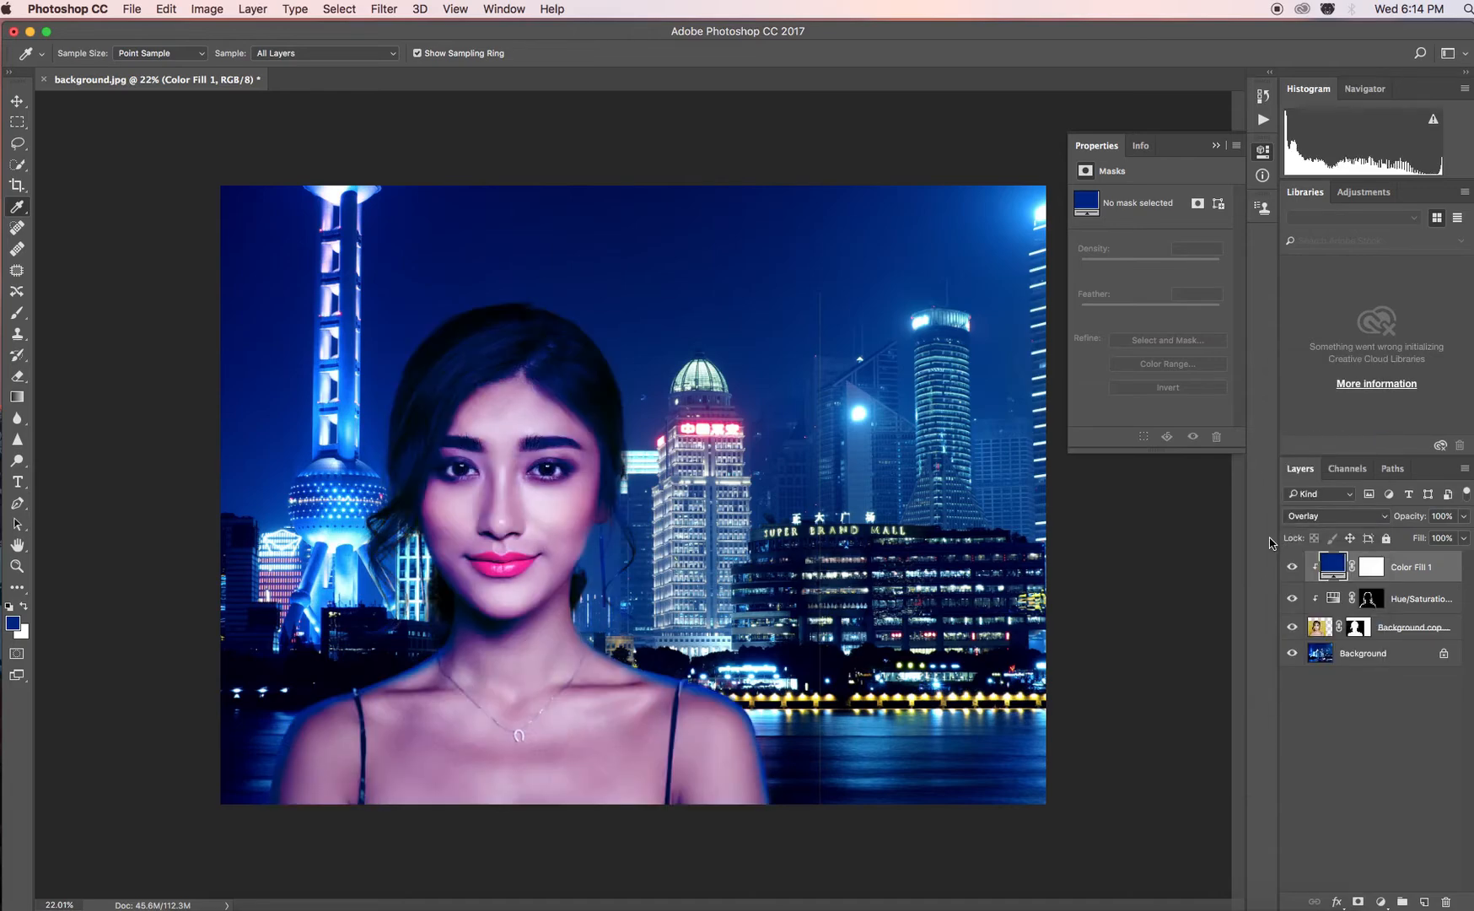
{"action": "left_click", "coordinate": [1310, 523]}
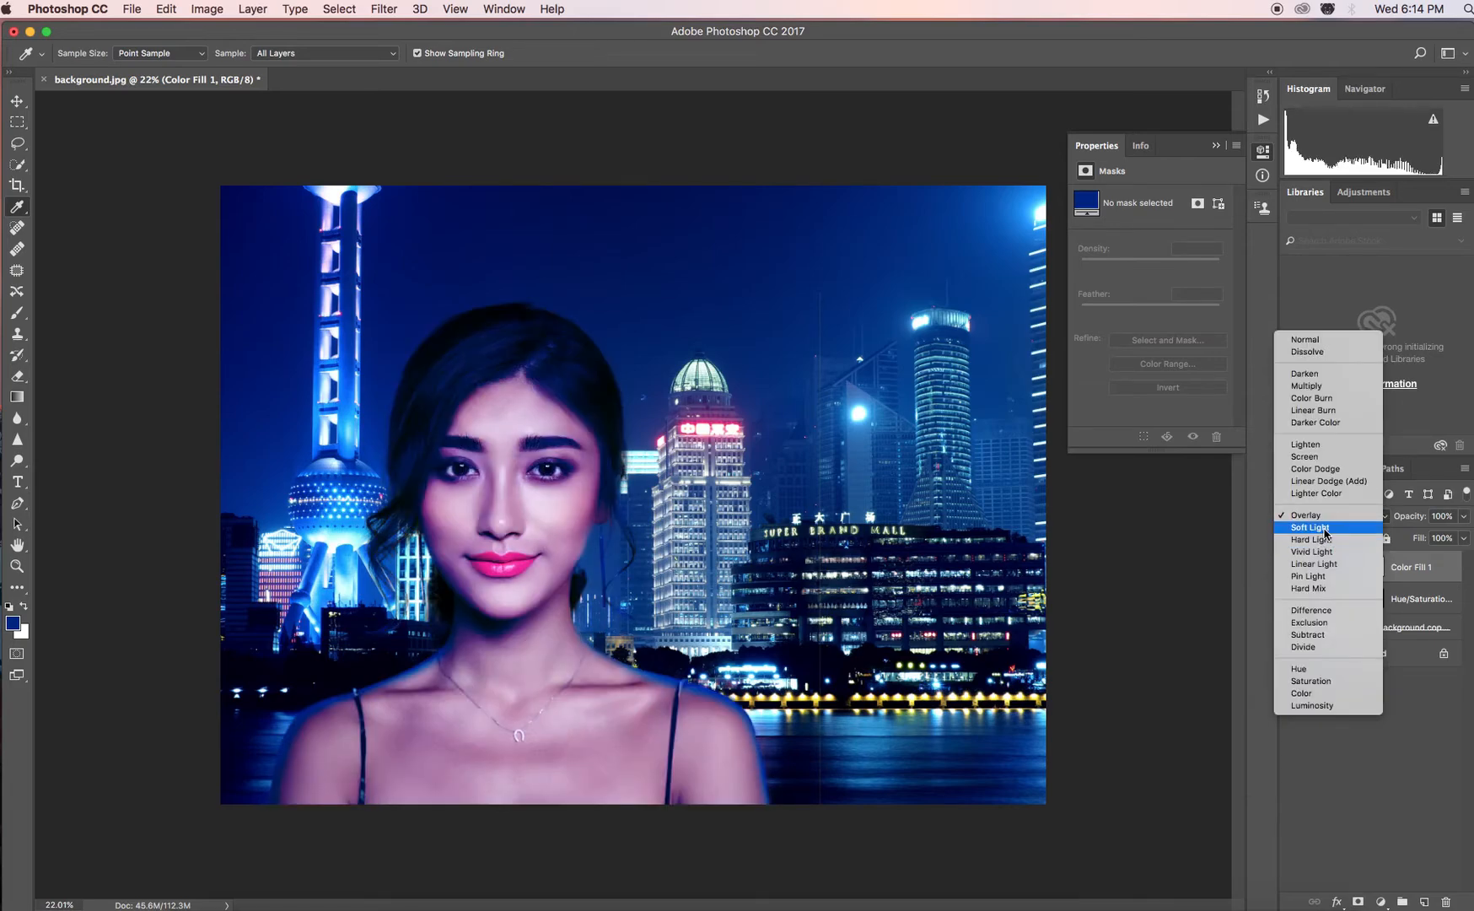
{"action": "left_click", "coordinate": [1316, 527]}
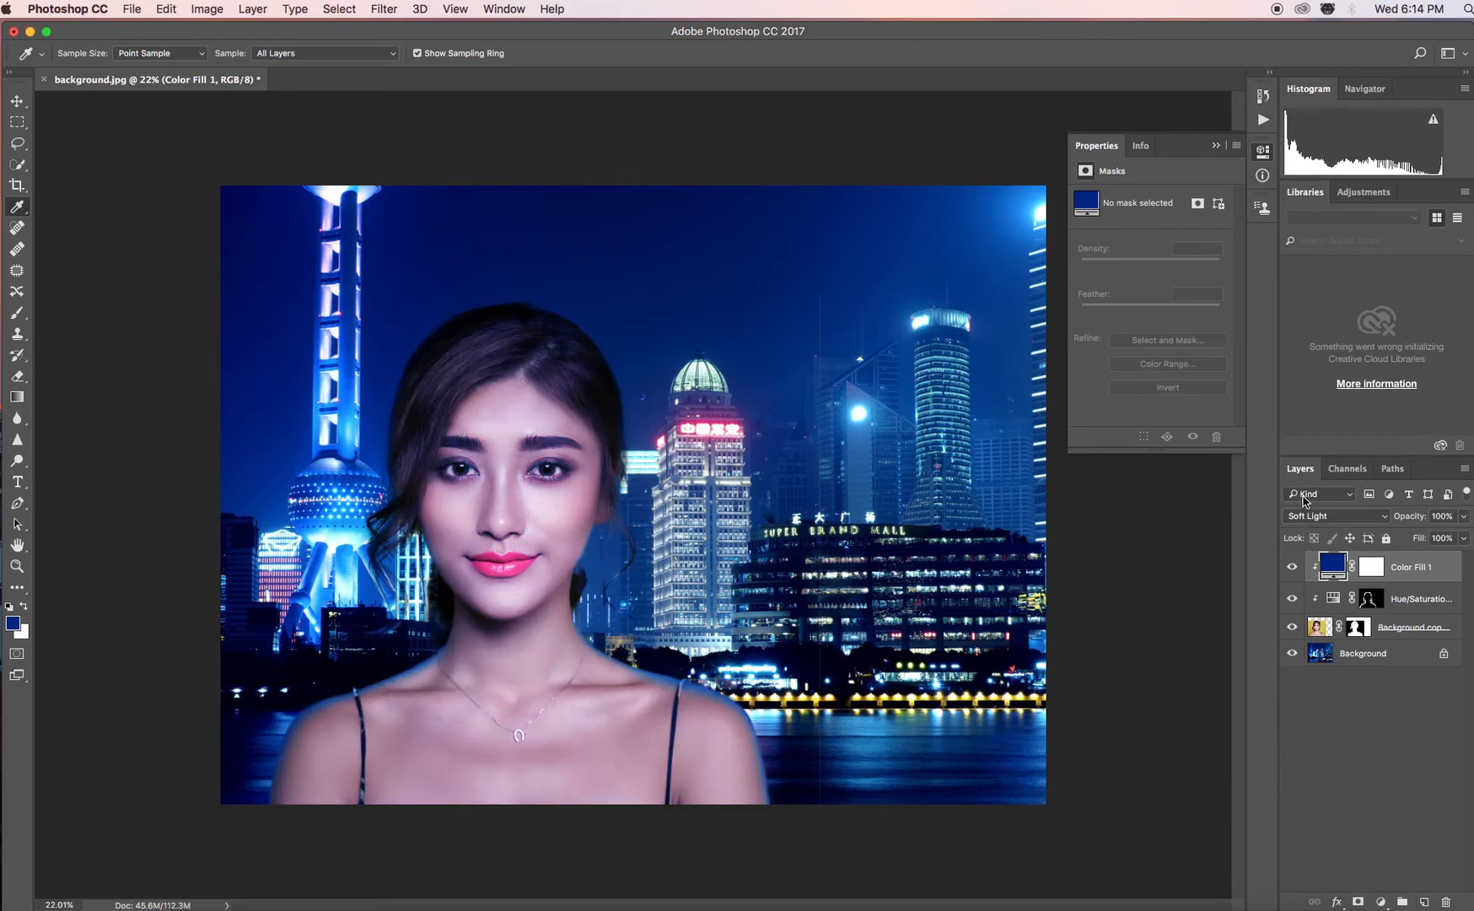
{"action": "left_click", "coordinate": [1306, 515]}
{"action": "left_click", "coordinate": [1309, 528]}
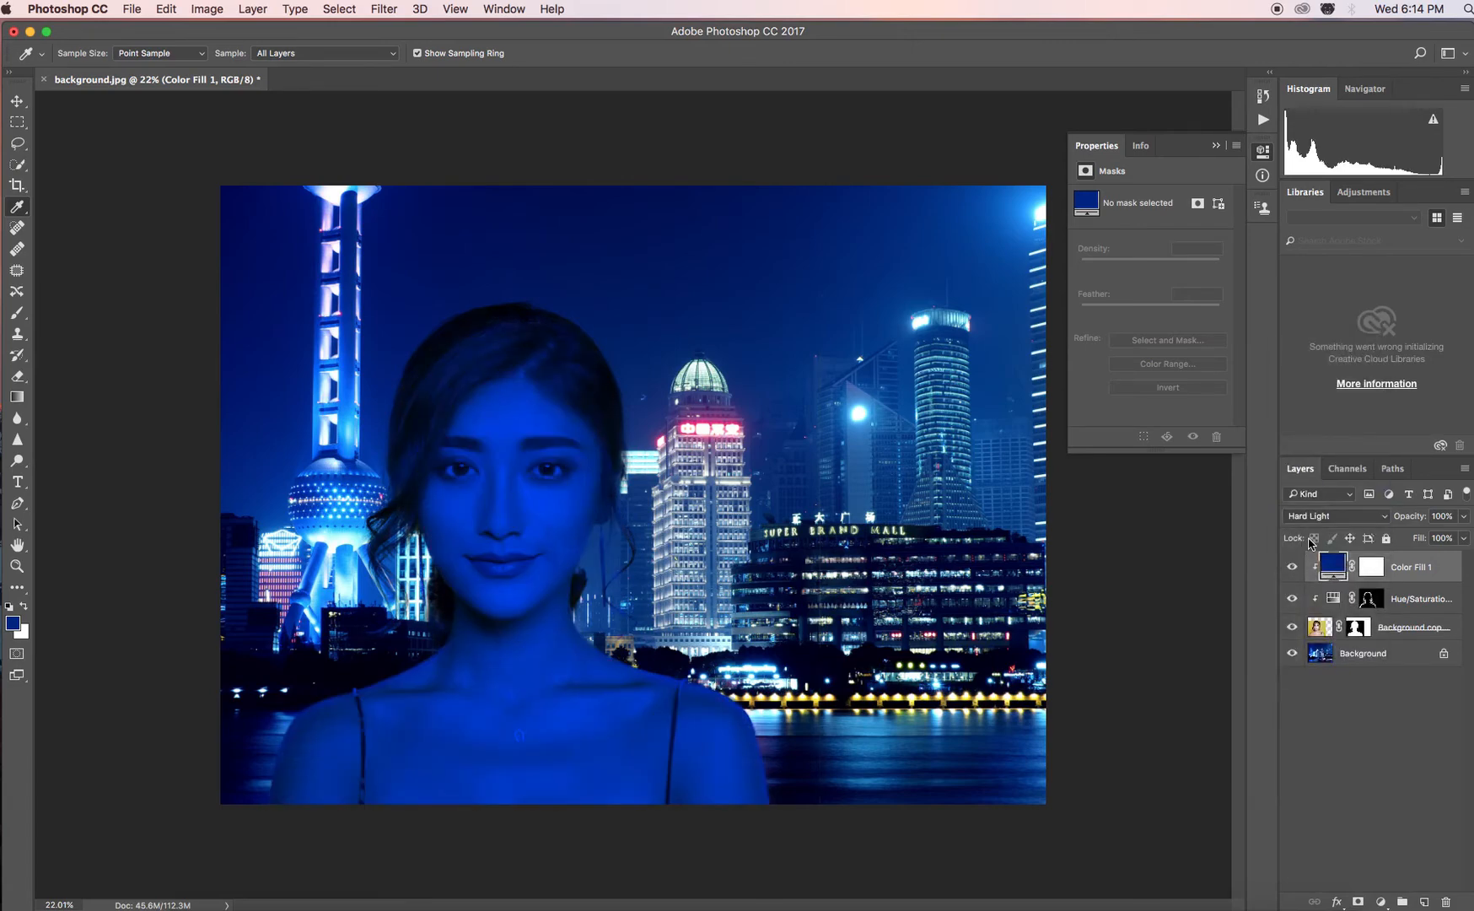
Try Linear Light and Vivid Light on the blue color fill layer, then set its blending mode to Hard Mix
{"action": "left_click", "coordinate": [1317, 523]}
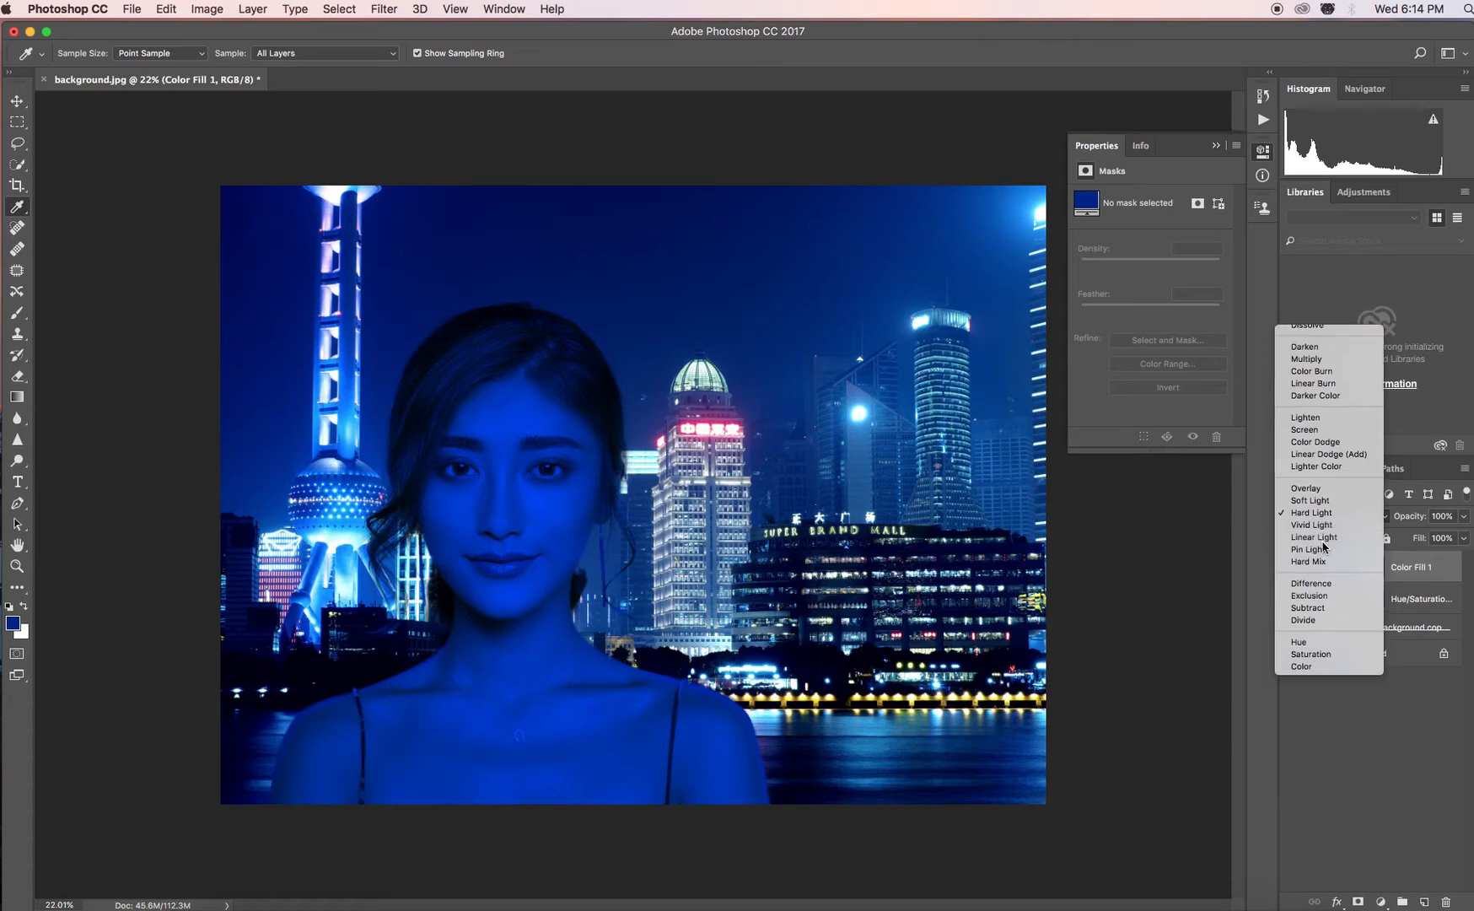
{"action": "left_click", "coordinate": [1314, 547]}
{"action": "left_click", "coordinate": [1305, 514]}
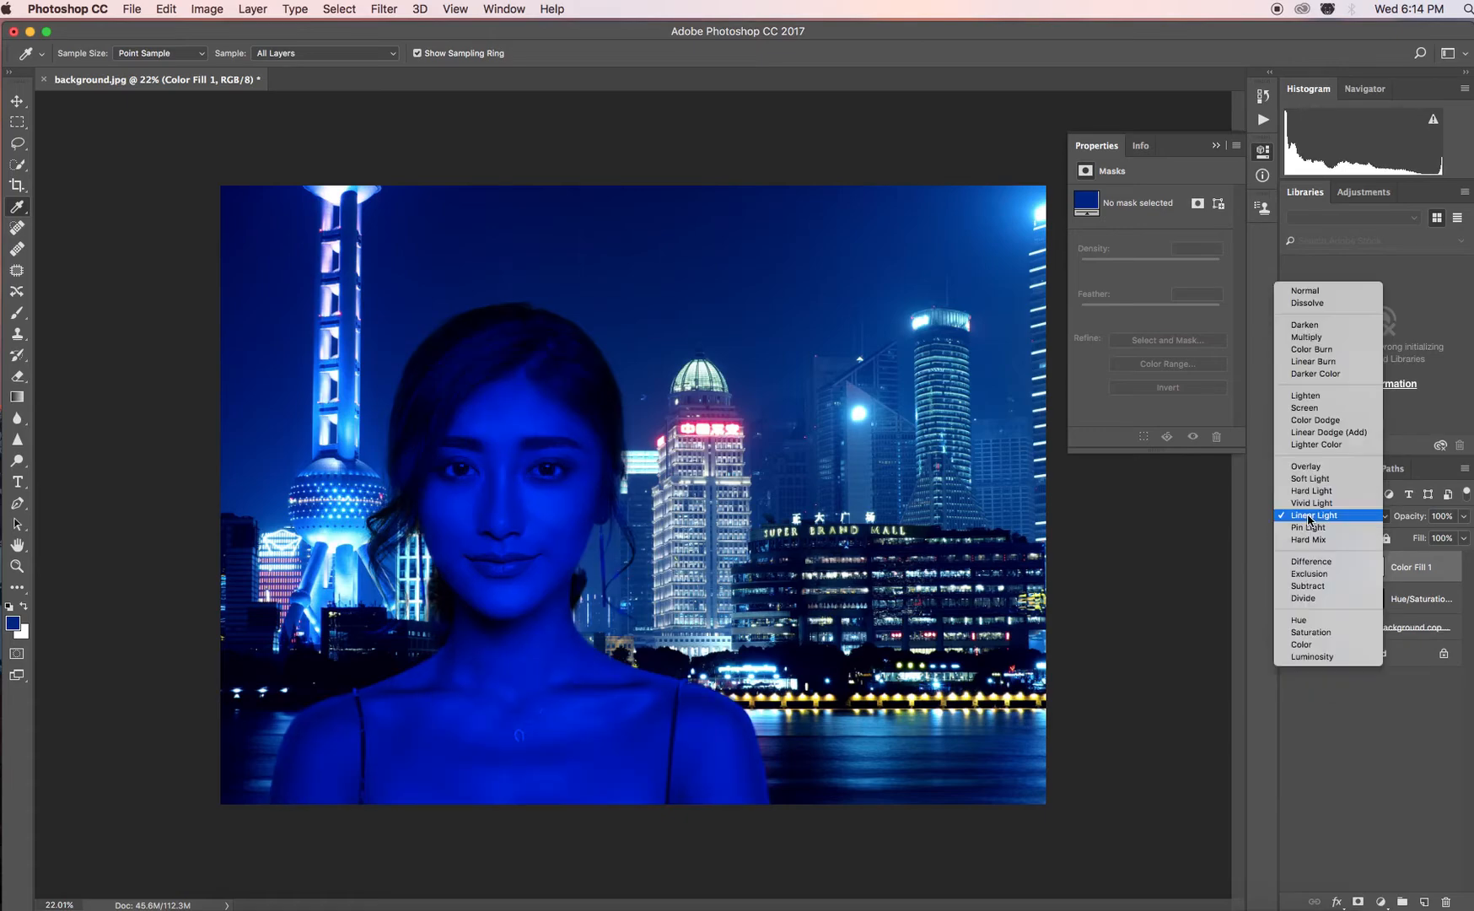
{"action": "left_click", "coordinate": [1307, 504]}
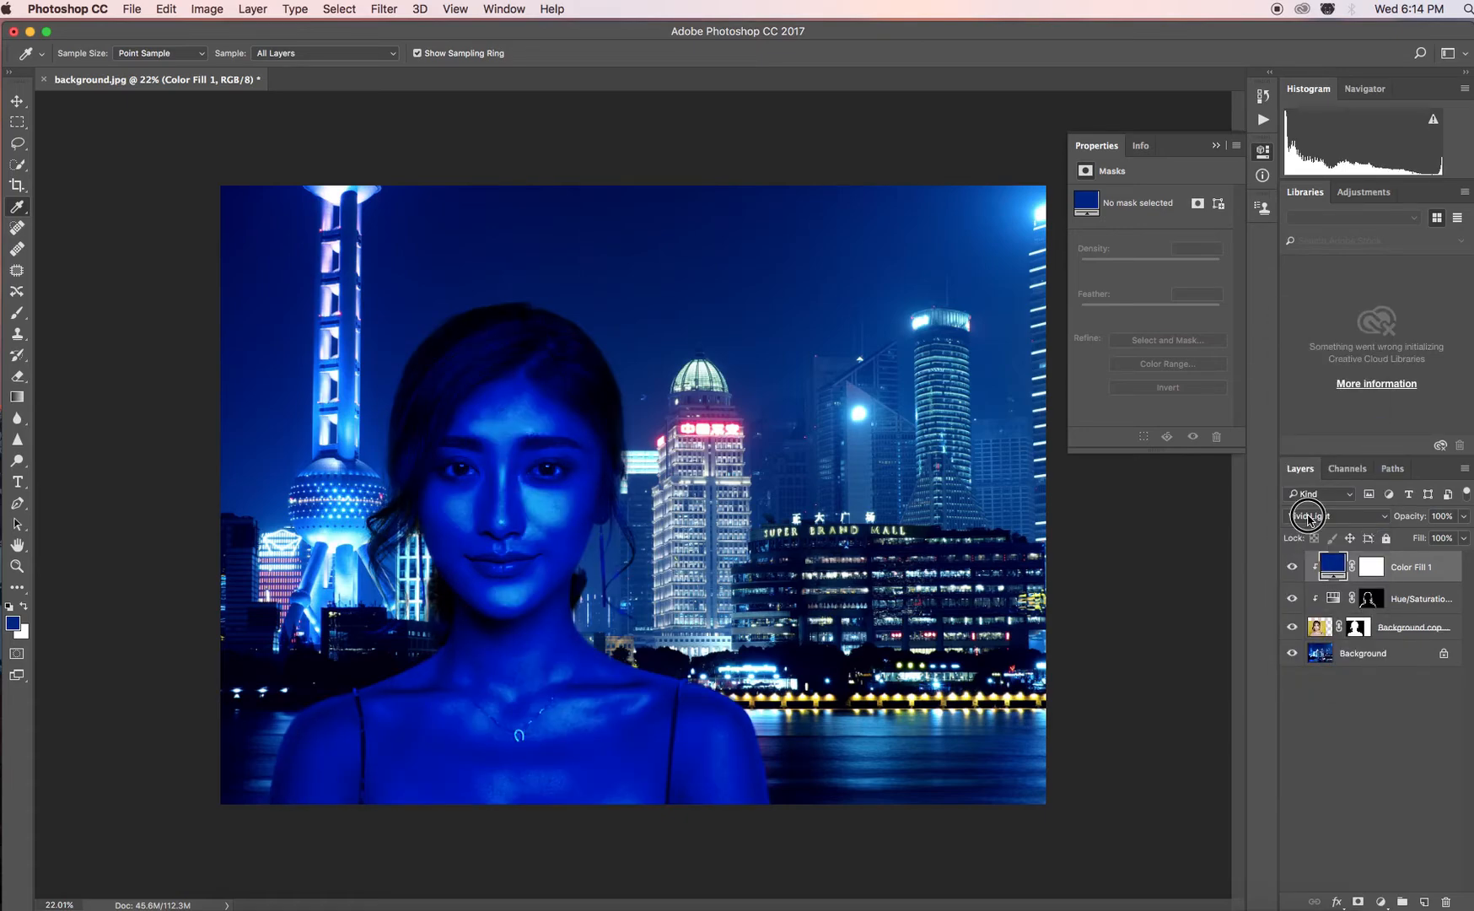
{"action": "left_click", "coordinate": [1307, 510]}
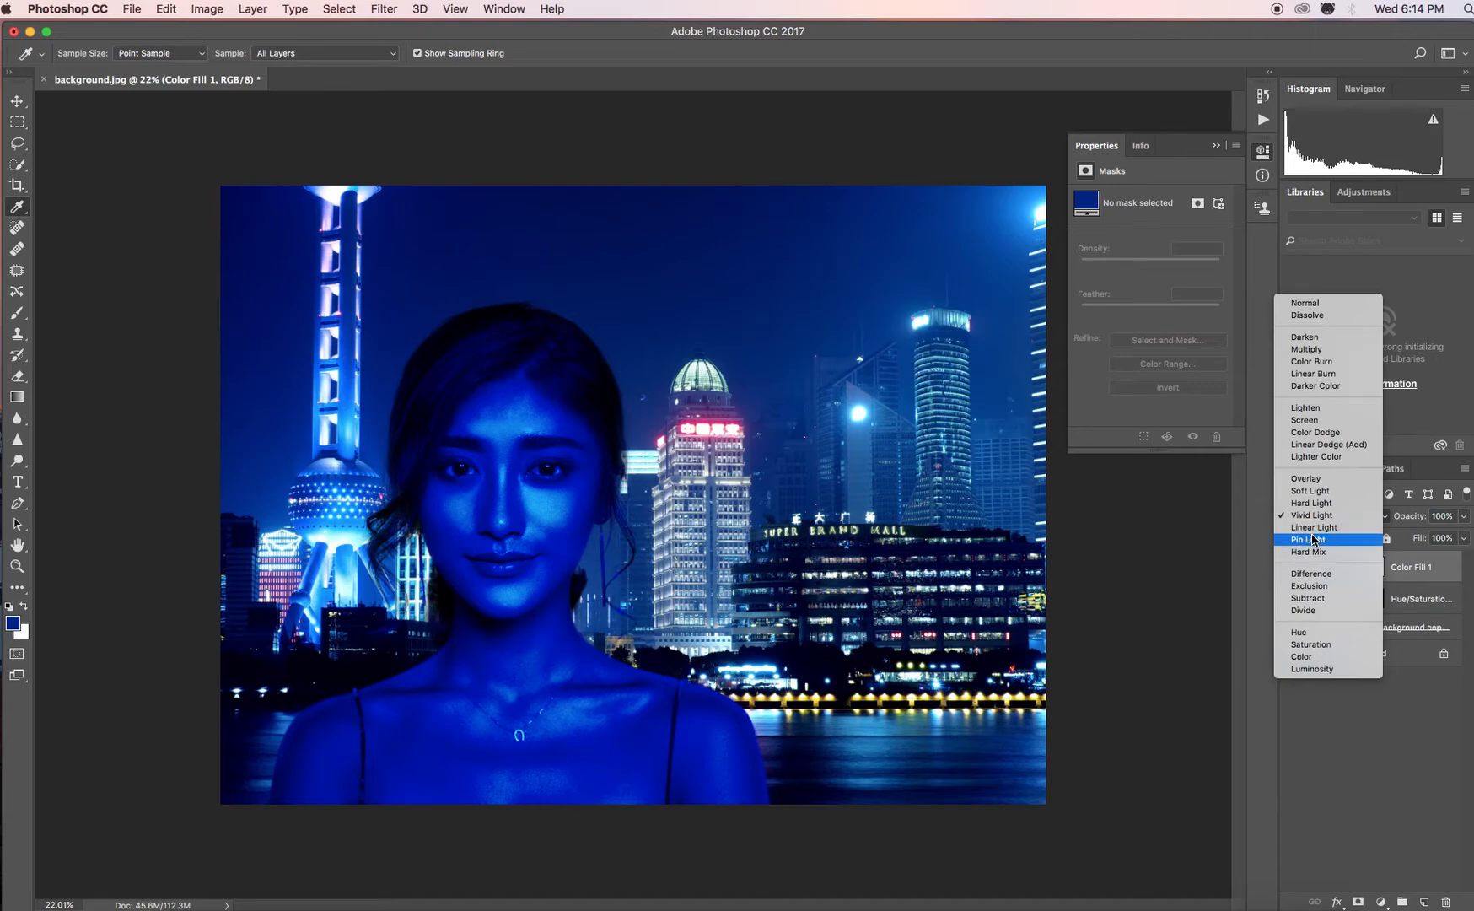
{"action": "left_click", "coordinate": [1312, 553]}
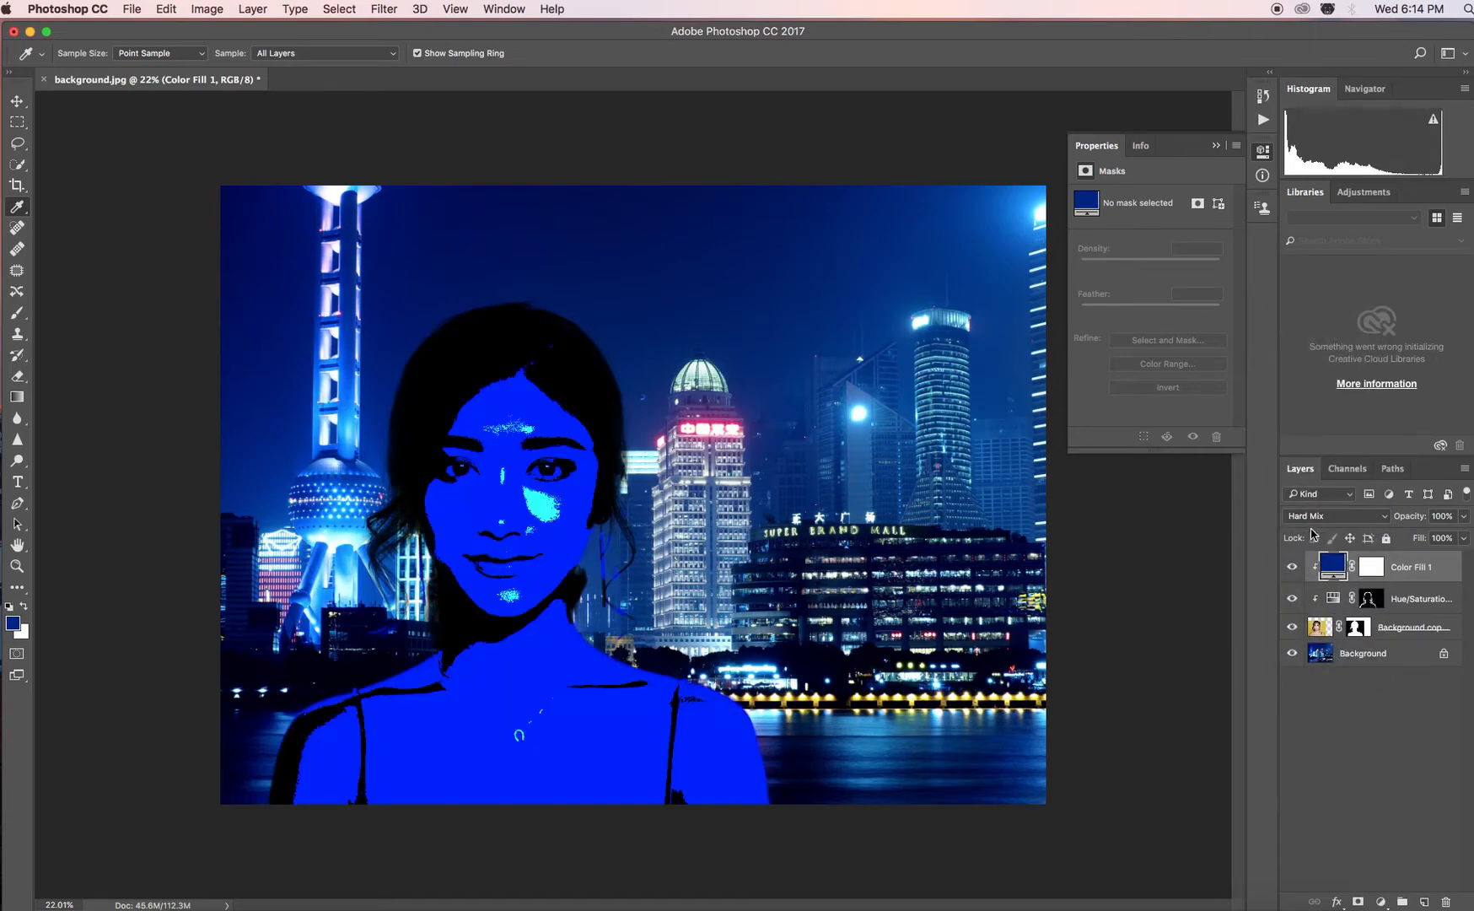
Try Pin Light and Screen blending on the blue color fill layer
{"action": "left_click", "coordinate": [1307, 514]}
{"action": "left_click", "coordinate": [1306, 509]}
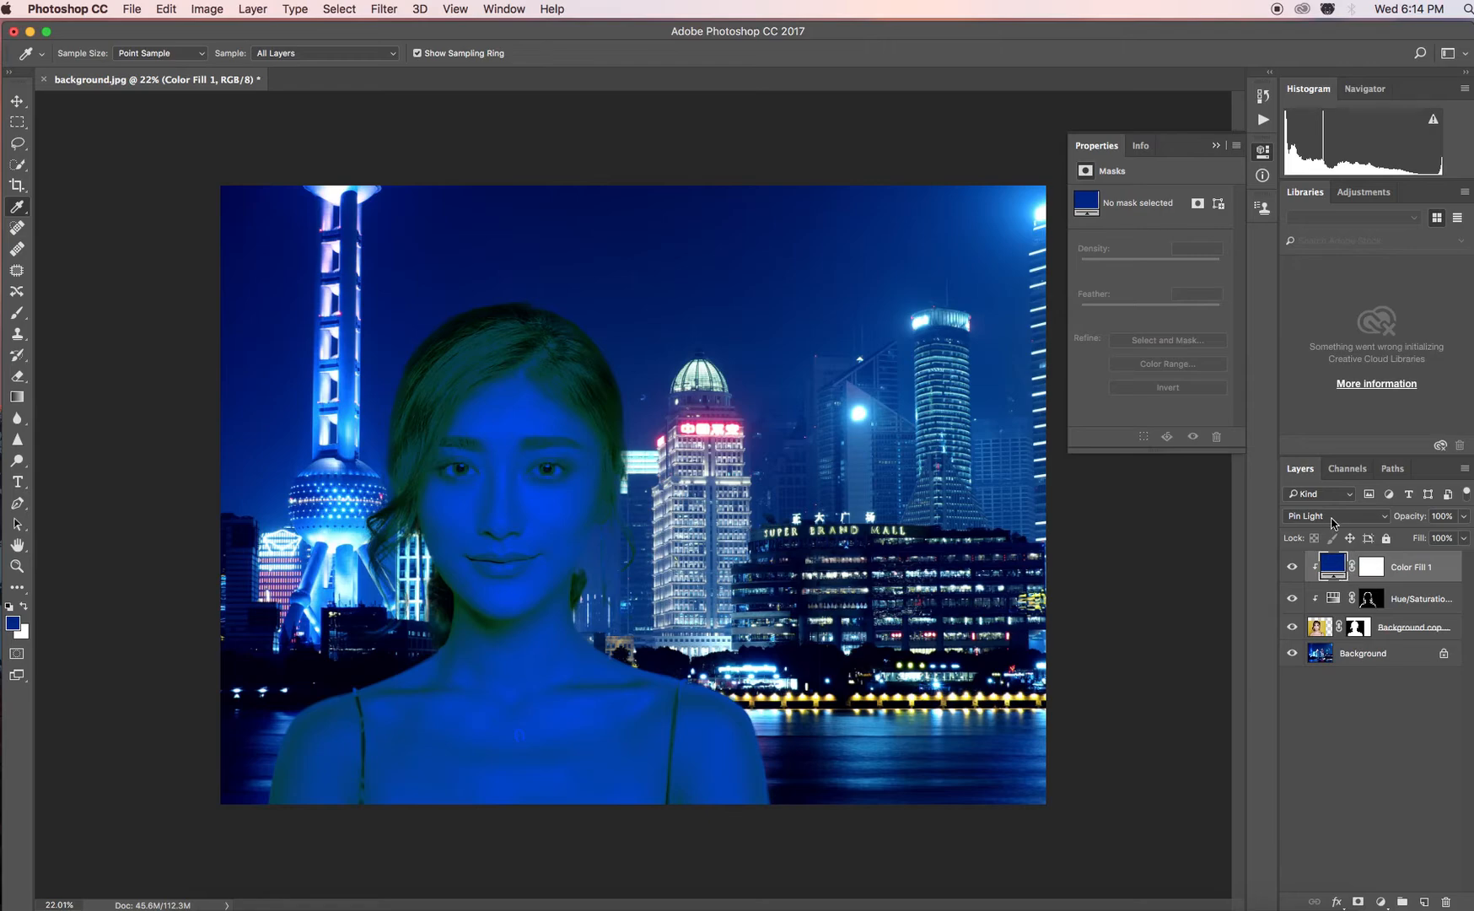
{"action": "left_click", "coordinate": [1329, 518]}
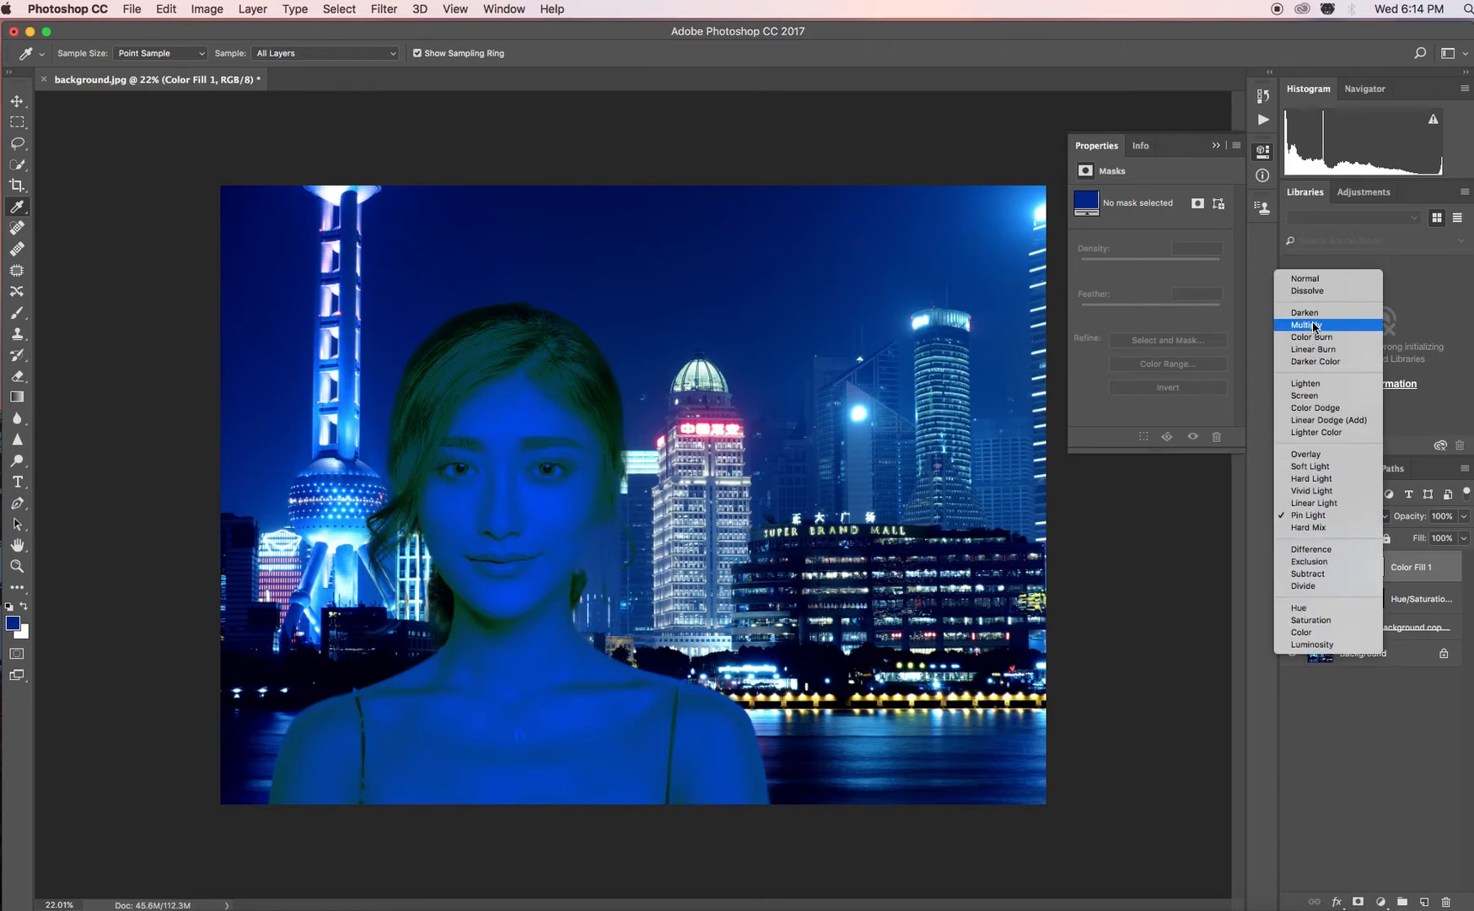
{"action": "left_click", "coordinate": [1307, 395]}
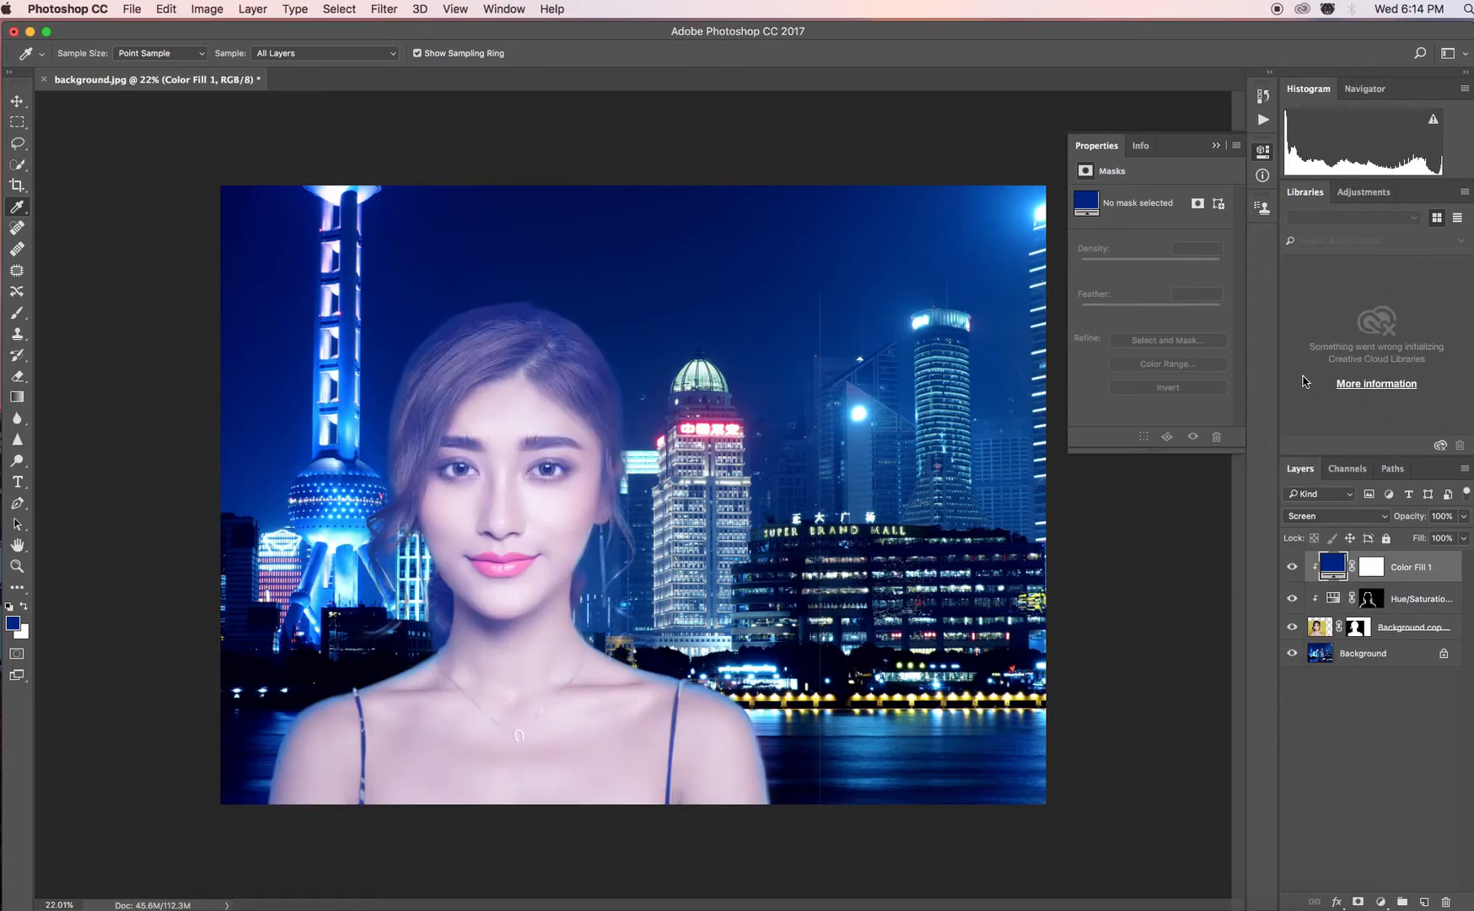
Try Multiply blending on the blue color fill layer with its opacity lowered to 45%
{"action": "left_click", "coordinate": [1316, 516]}
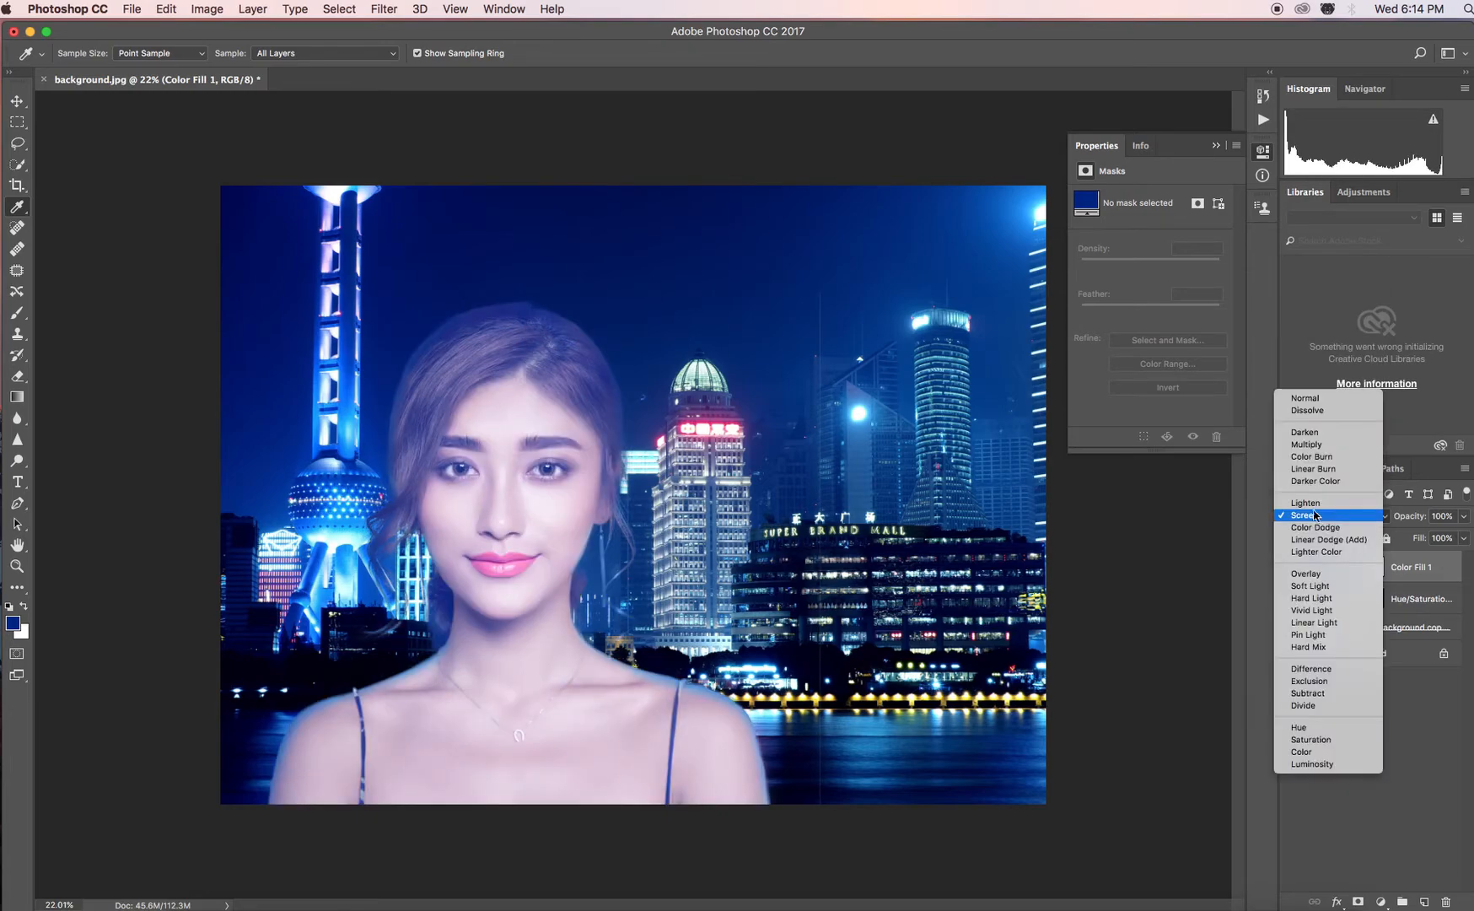
{"action": "left_click", "coordinate": [1326, 445]}
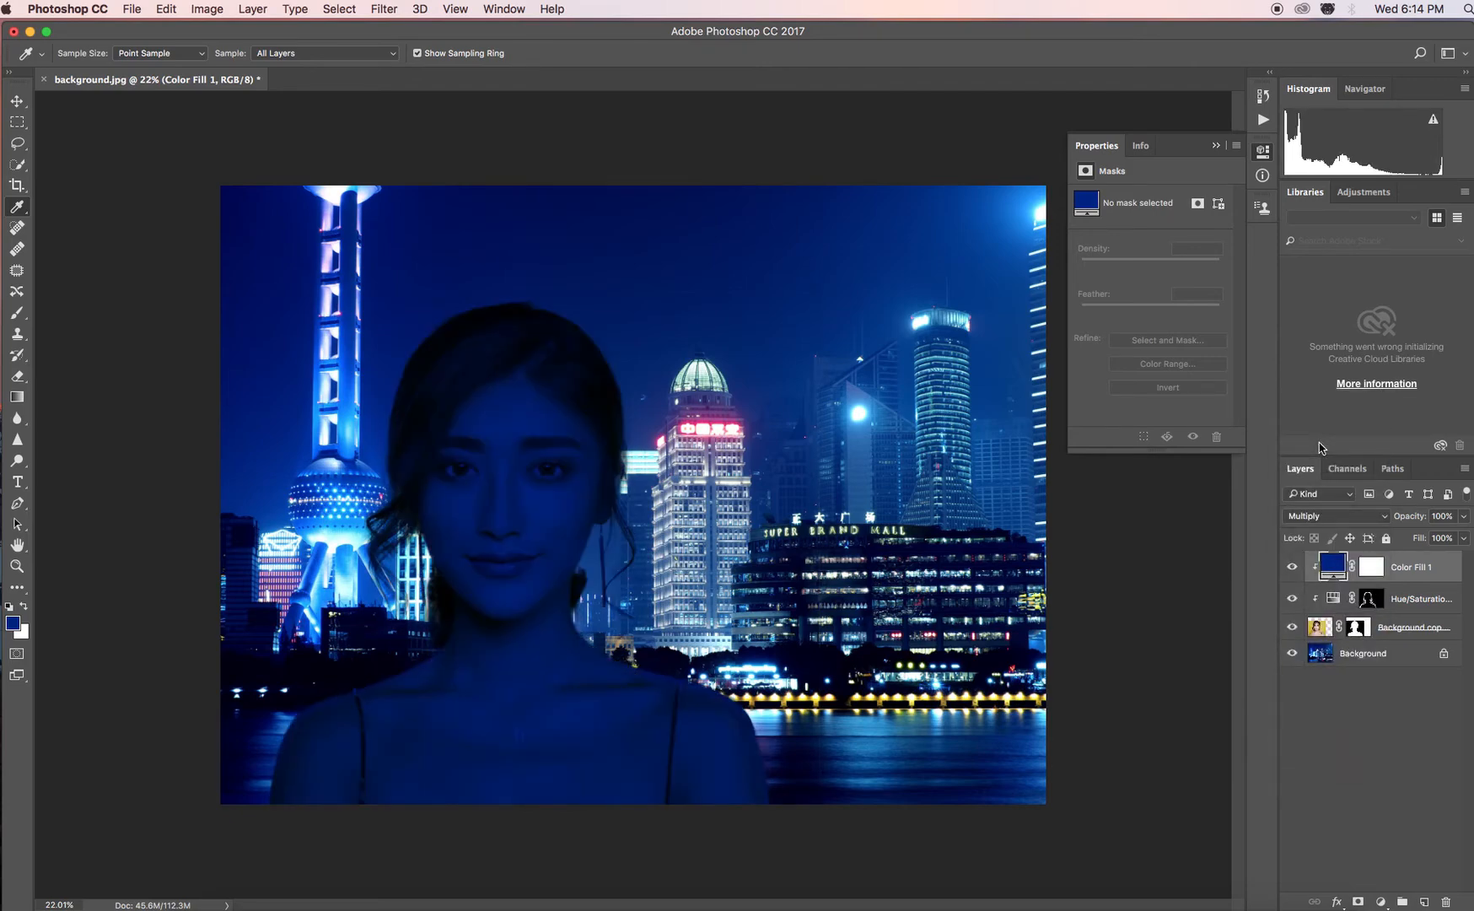
{"action": "left_click", "coordinate": [1463, 518]}
{"action": "left_click_drag", "start_coordinate": [1466, 534], "coordinate": [1406, 544]}
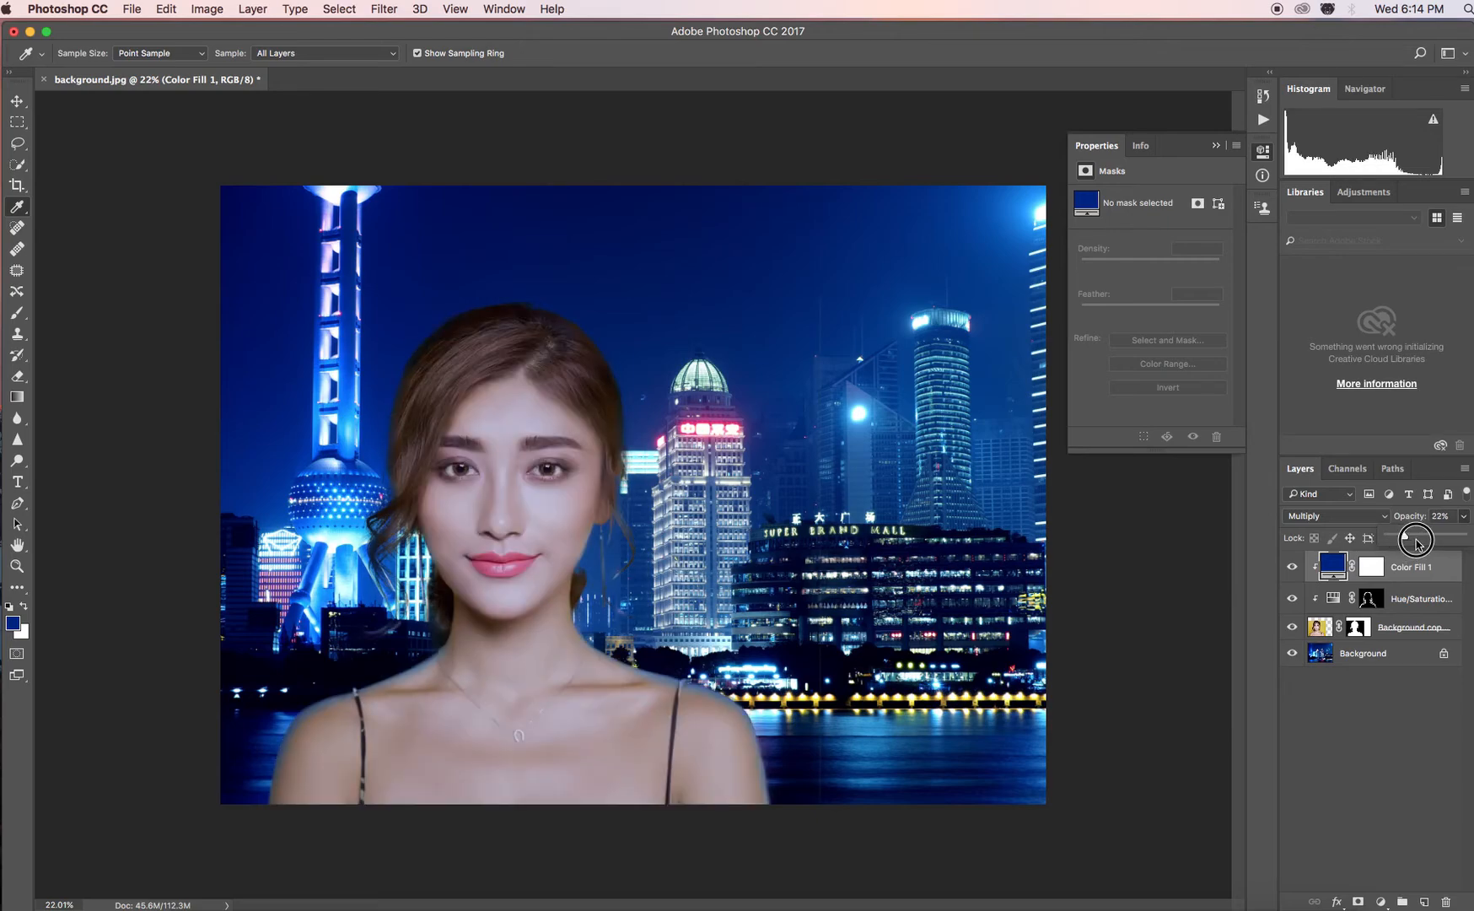
{"action": "left_click_drag", "start_coordinate": [1414, 539], "coordinate": [1421, 538]}
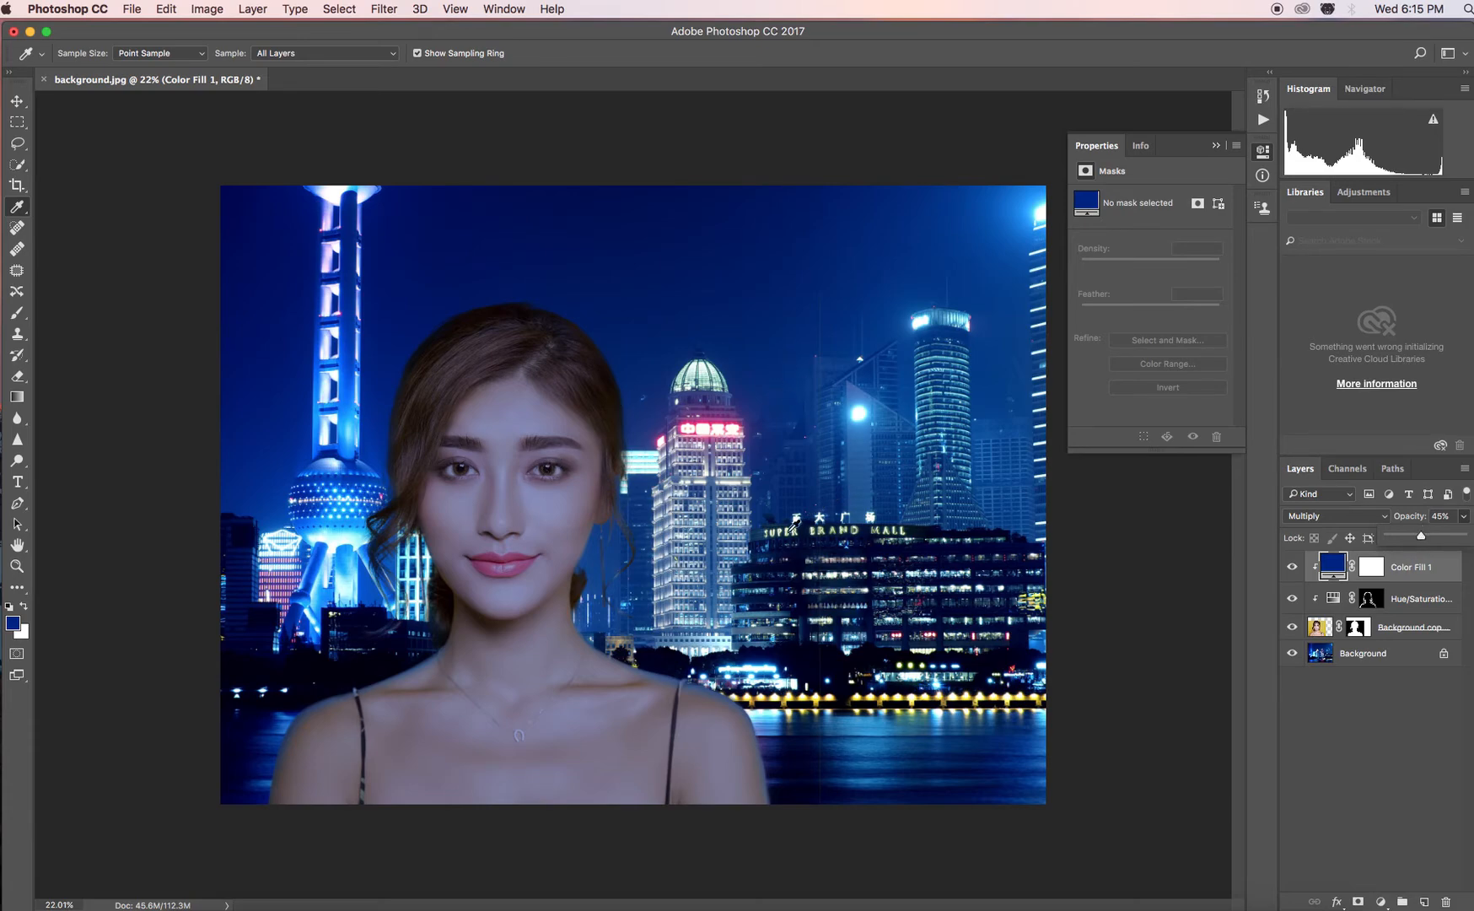
Try Color Burn on the blue color fill layer, then set its blending mode to Darken at 41% opacity
{"action": "left_click", "coordinate": [1327, 517]}
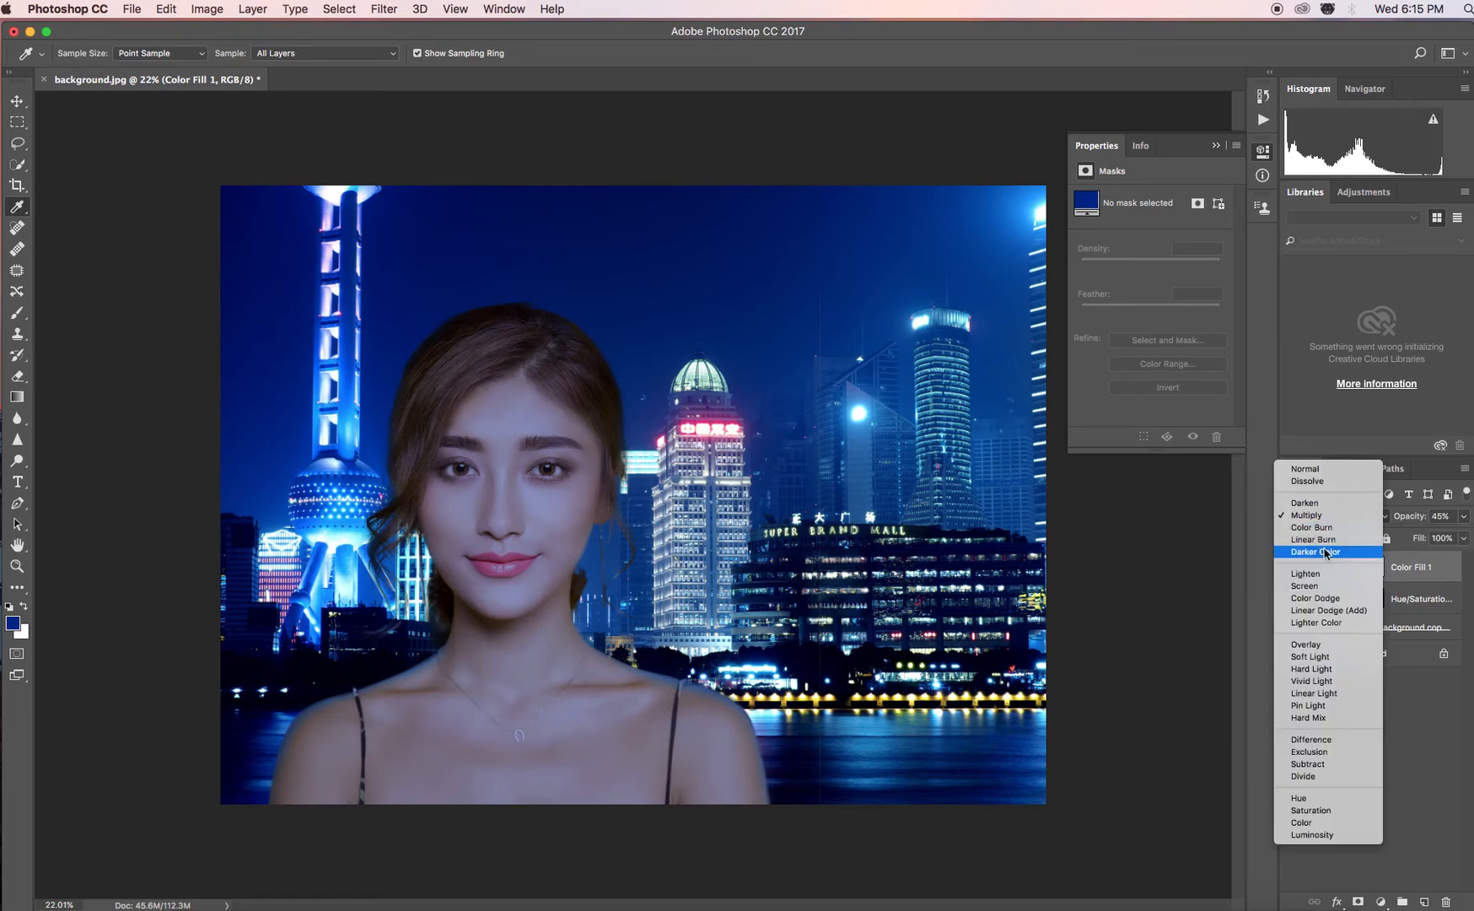
{"action": "left_click", "coordinate": [1326, 528]}
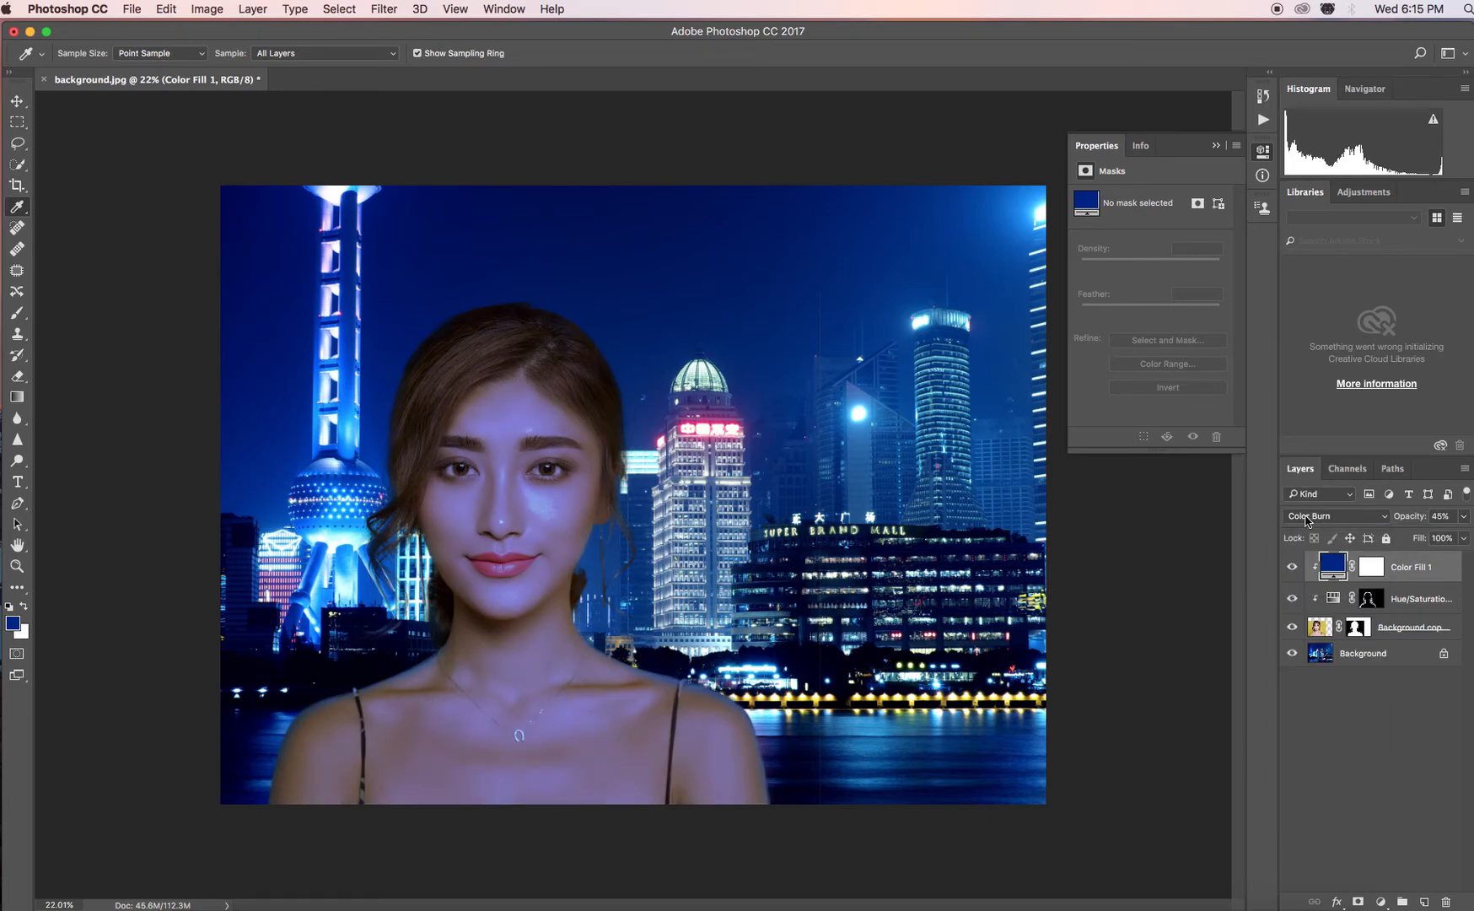
{"action": "left_click", "coordinate": [1312, 516]}
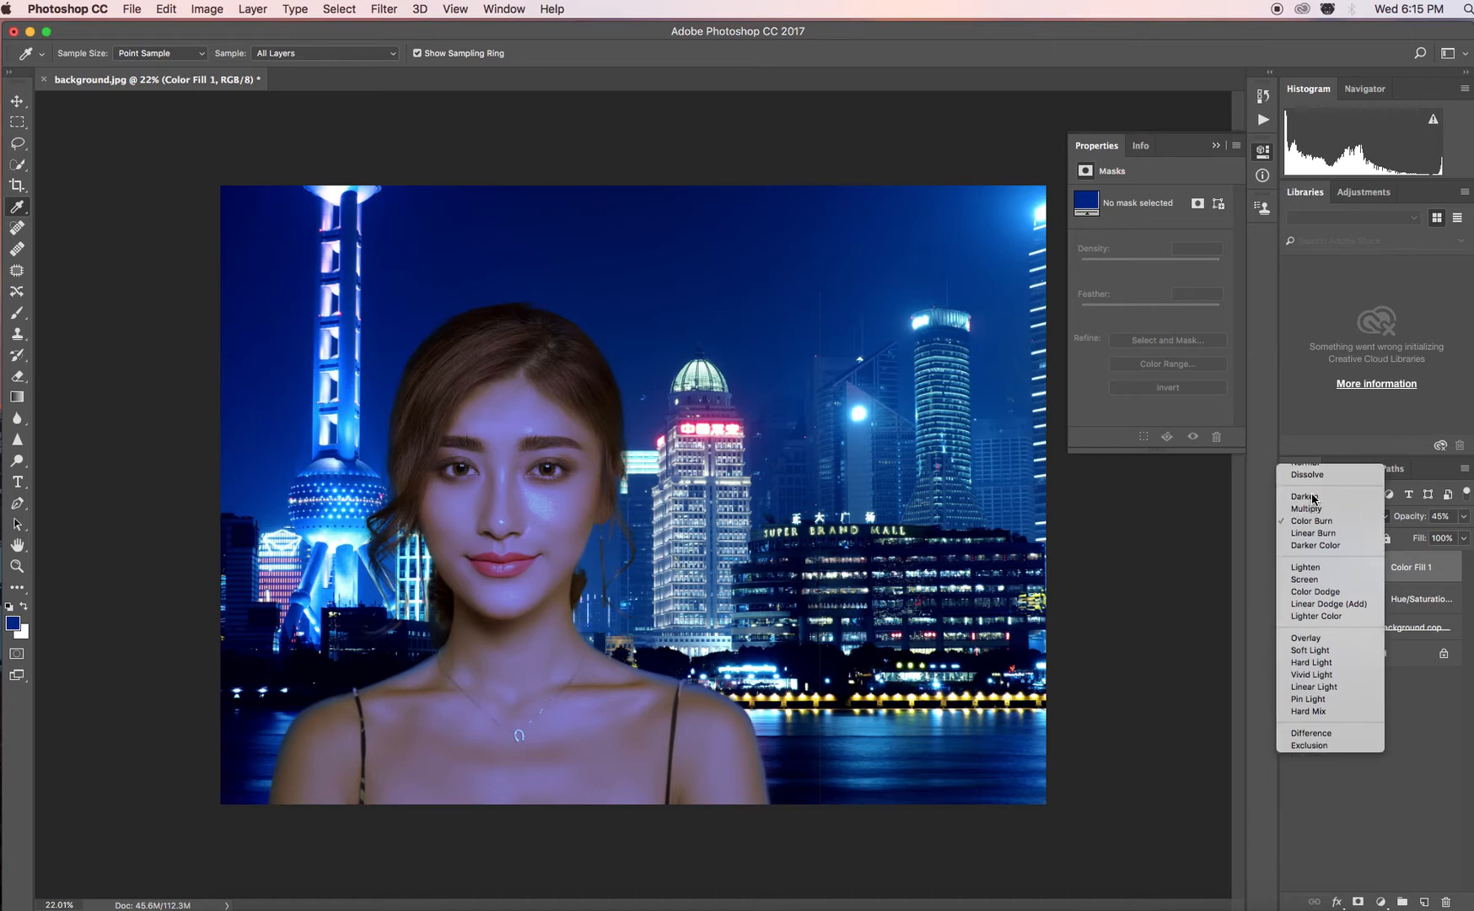
{"action": "left_click", "coordinate": [1311, 491]}
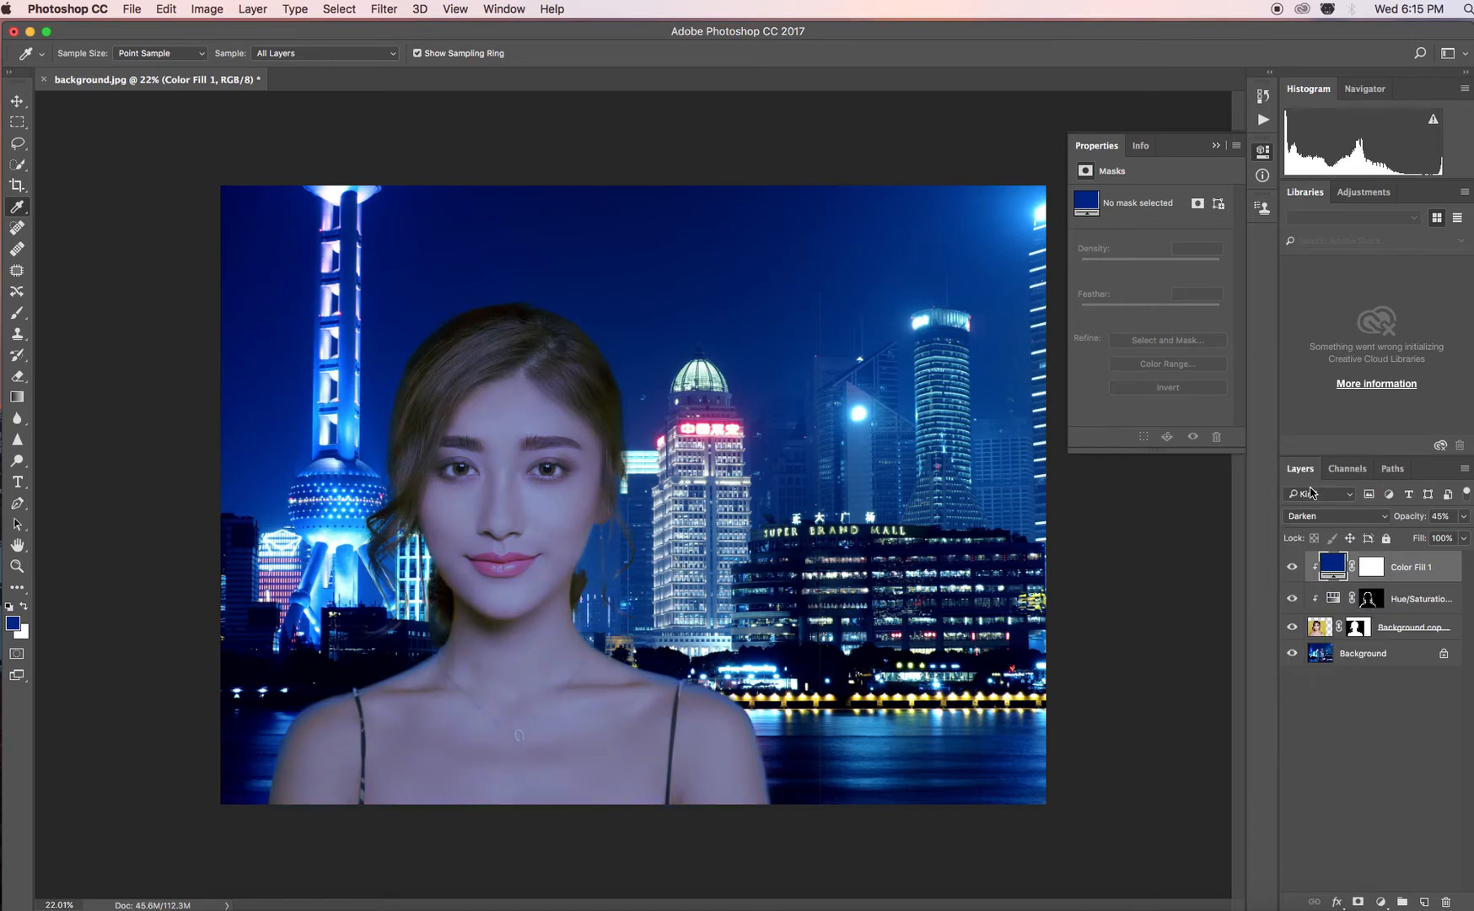
{"action": "left_click", "coordinate": [1464, 516]}
{"action": "mouse_move", "coordinate": [1423, 537]}
{"action": "left_mouse_down"}
{"action": "mouse_move", "coordinate": [1452, 542]}
{"action": "mouse_move", "coordinate": [1420, 539]}
{"action": "left_mouse_up"}
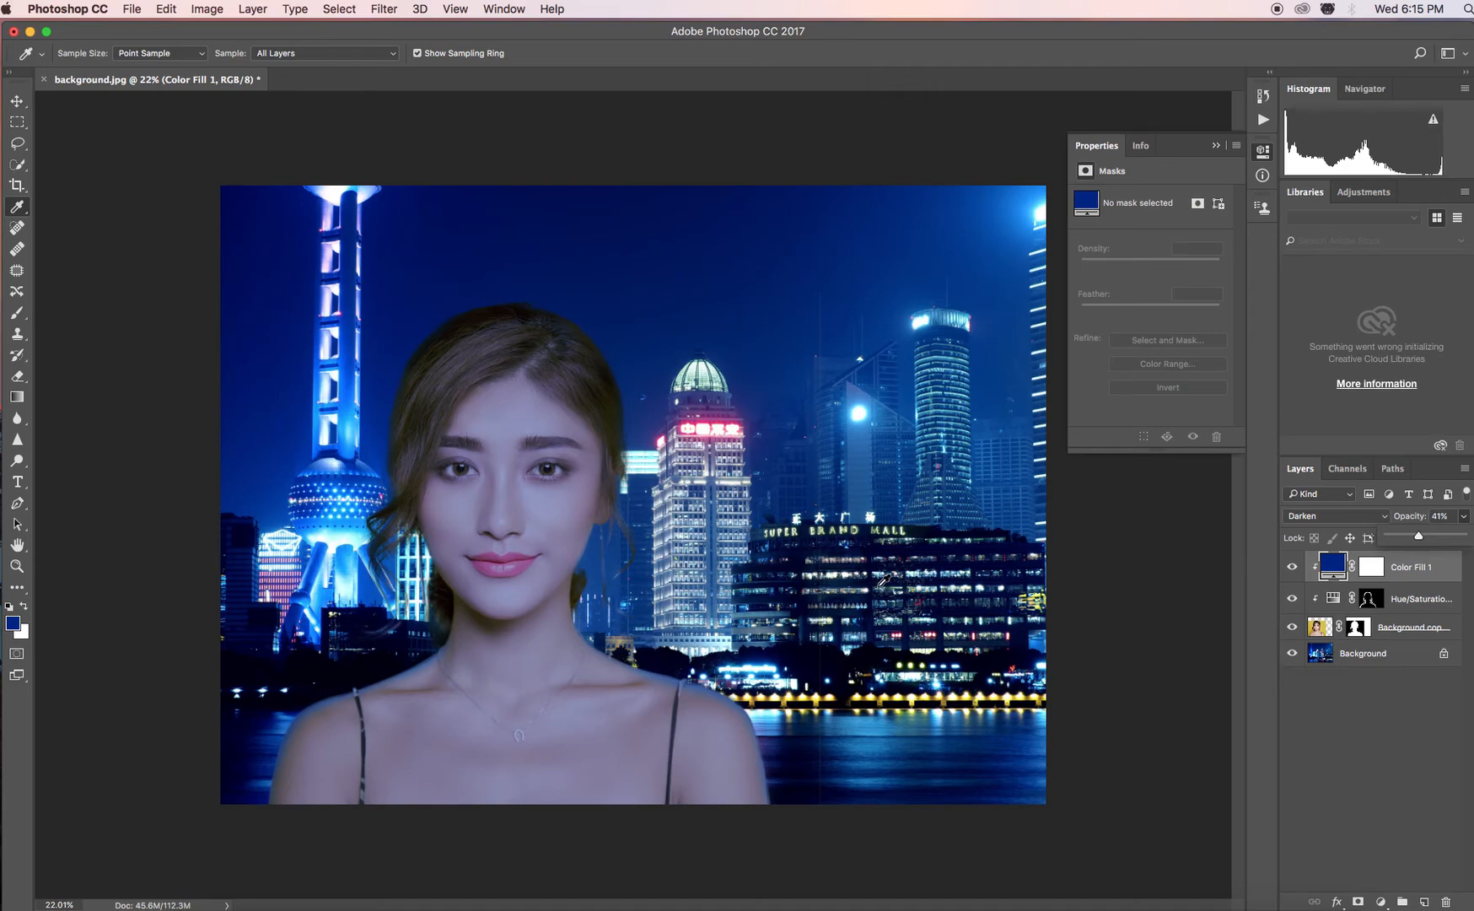
Compare the portrait with and without the color fill and Hue/Saturation layers, then set the color fill's opacity to 33%
{"action": "left_click", "coordinate": [1292, 567]}
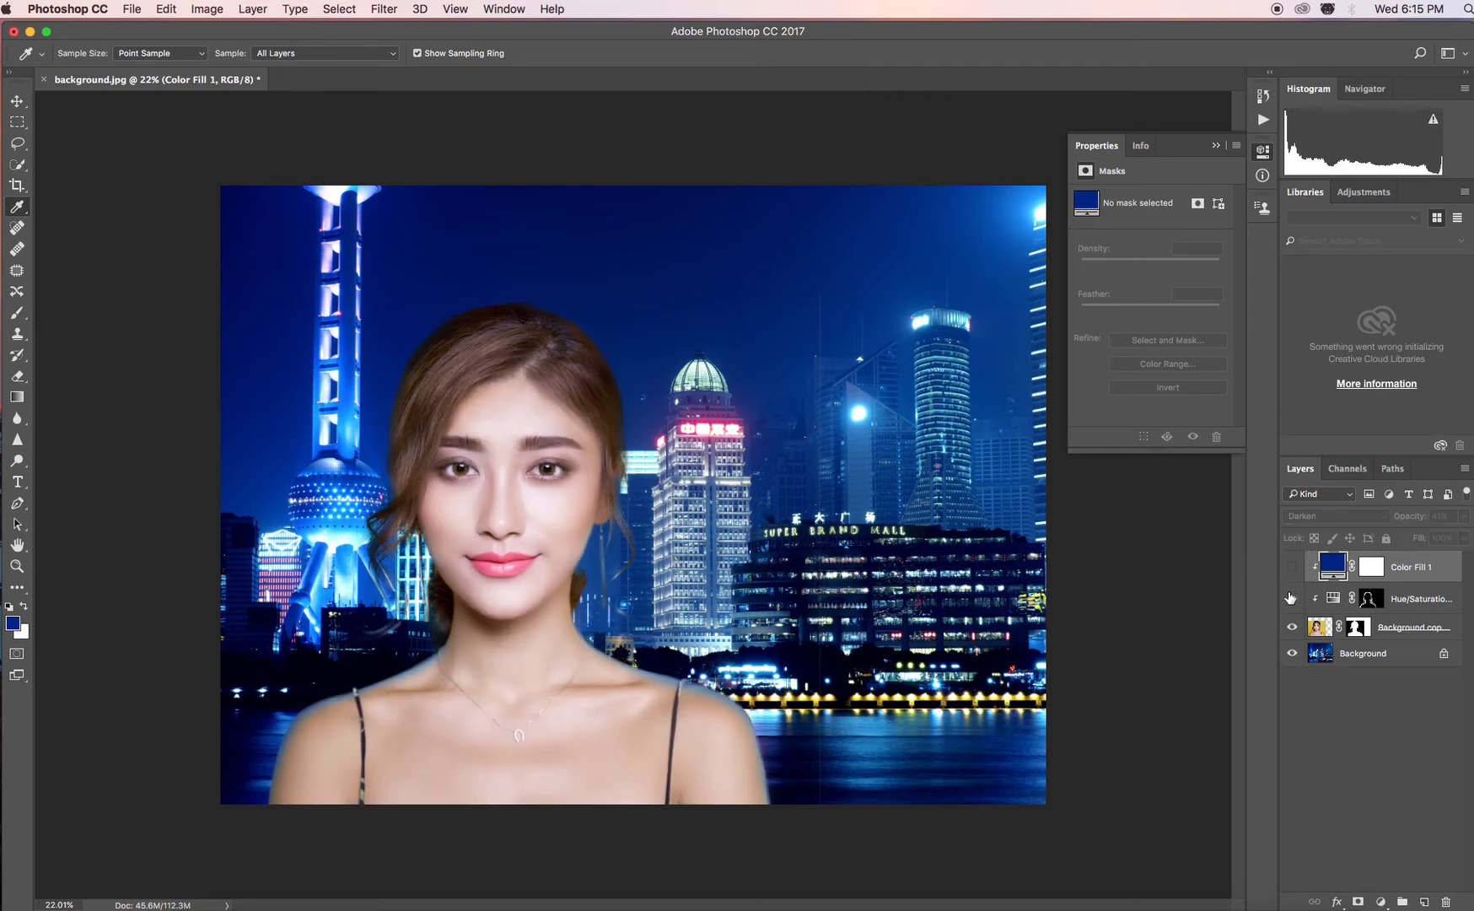
{"action": "left_click", "coordinate": [1290, 599]}
{"action": "left_click", "coordinate": [1291, 599]}
{"action": "left_click", "coordinate": [1292, 567]}
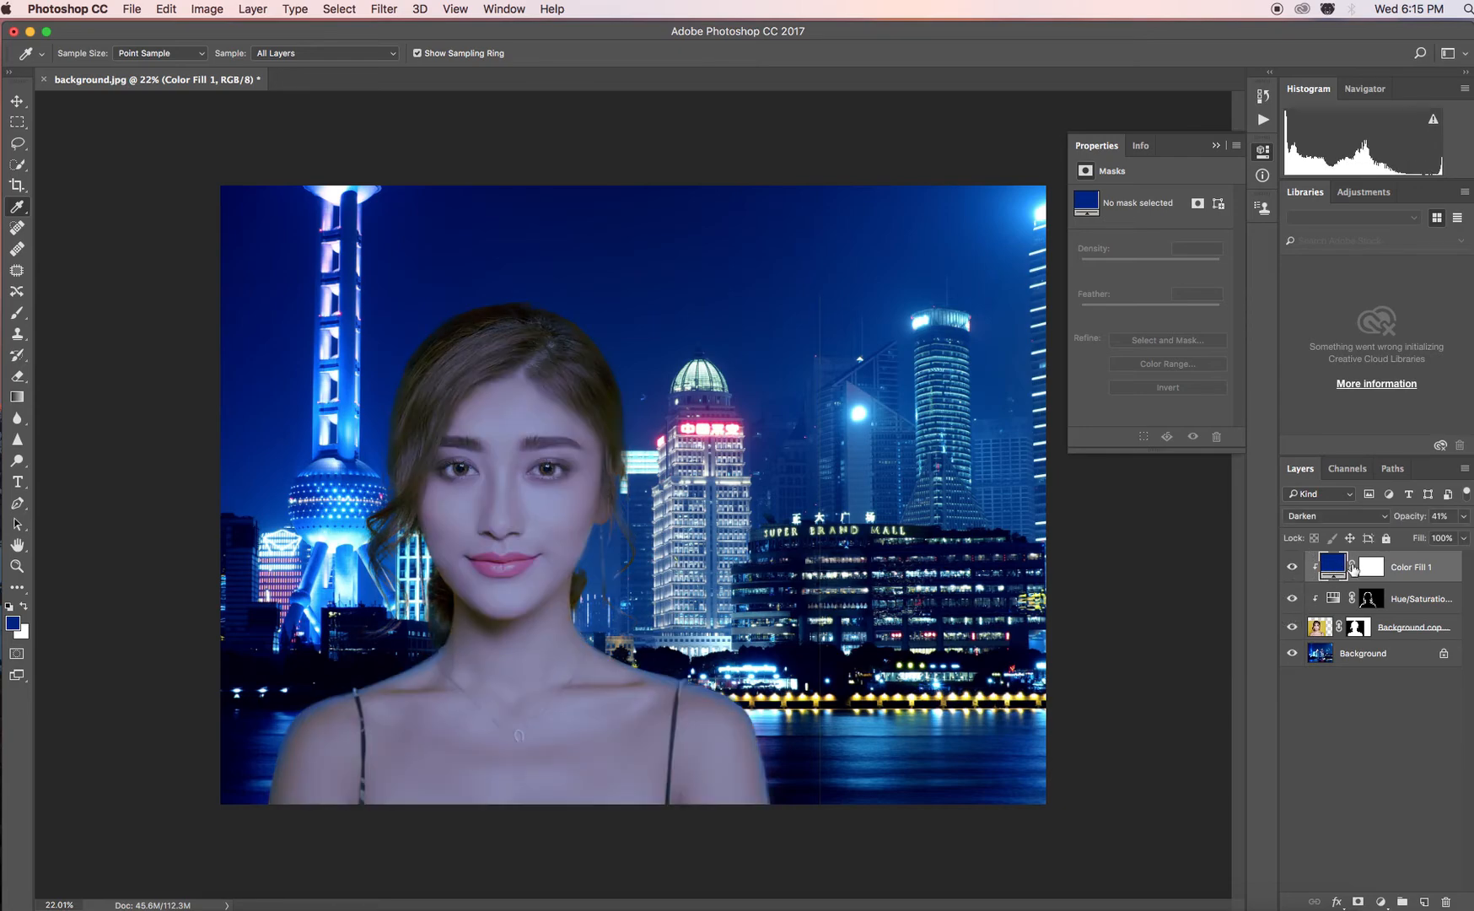
{"action": "left_click", "coordinate": [1463, 516]}
{"action": "mouse_move", "coordinate": [1419, 536]}
{"action": "left_mouse_down"}
{"action": "mouse_move", "coordinate": [1393, 540]}
{"action": "mouse_move", "coordinate": [1415, 543]}
{"action": "left_mouse_up"}
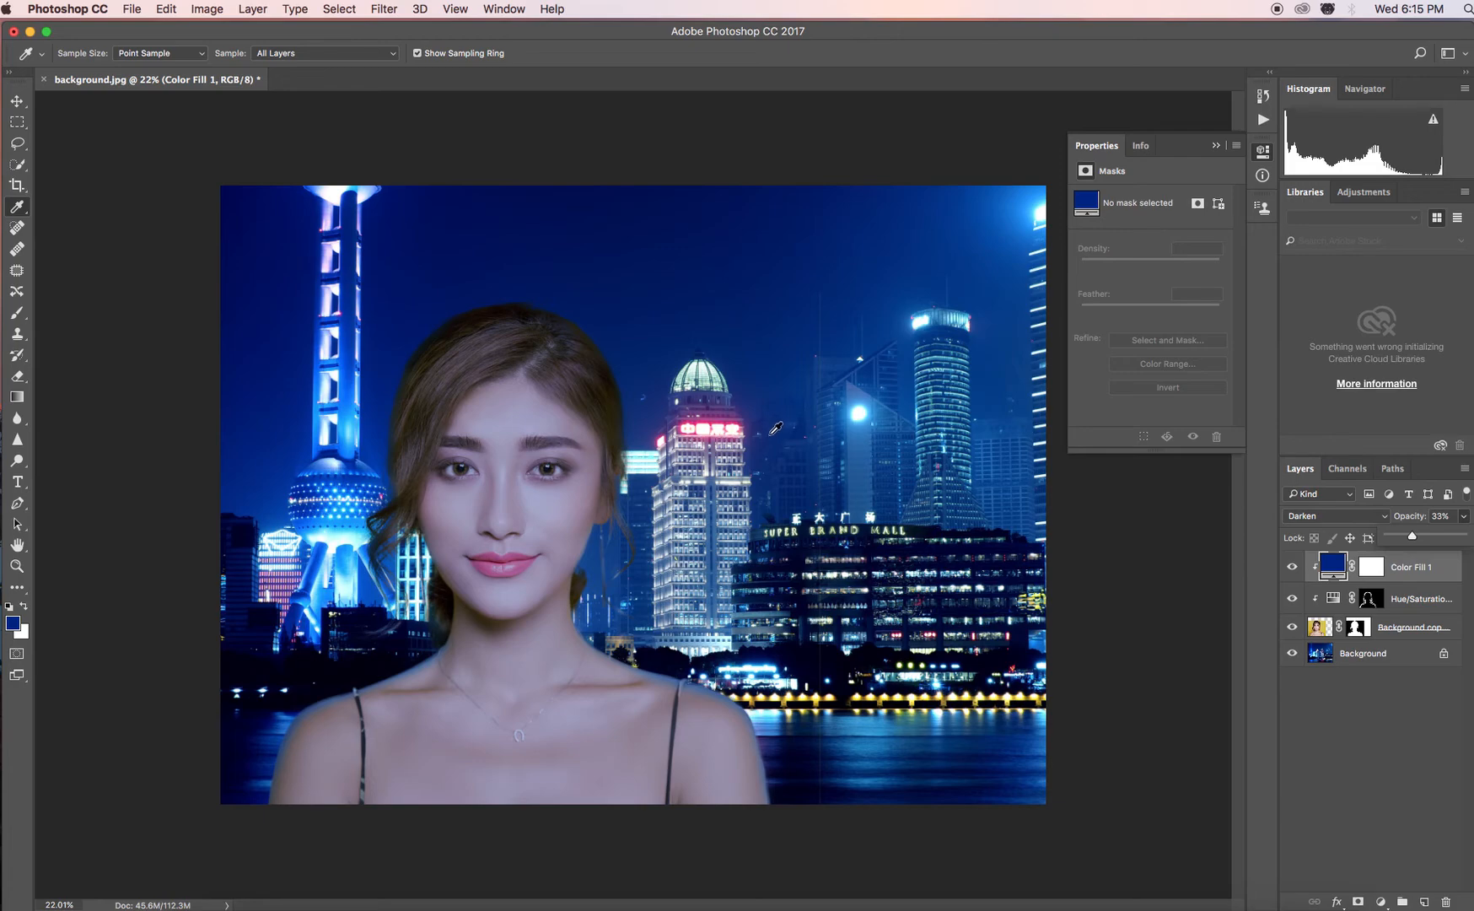
Unlock the city Background layer and duplicate it
{"action": "left_click", "coordinate": [1335, 651]}
{"action": "left_click", "coordinate": [1444, 653]}
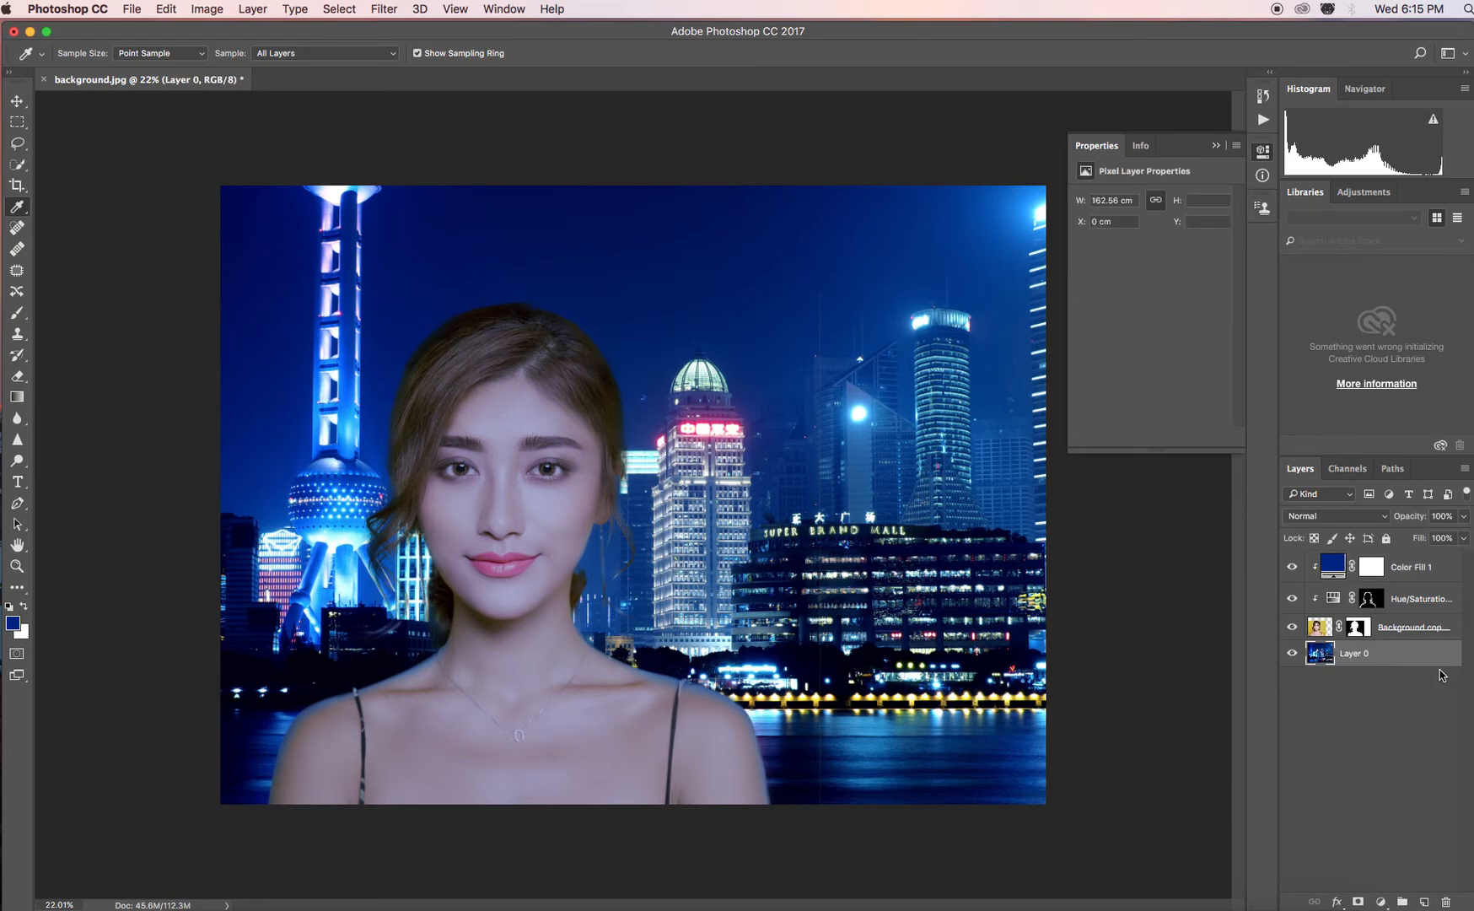
{"action": "left_click_drag", "start_coordinate": [1349, 660], "coordinate": [1424, 902]}
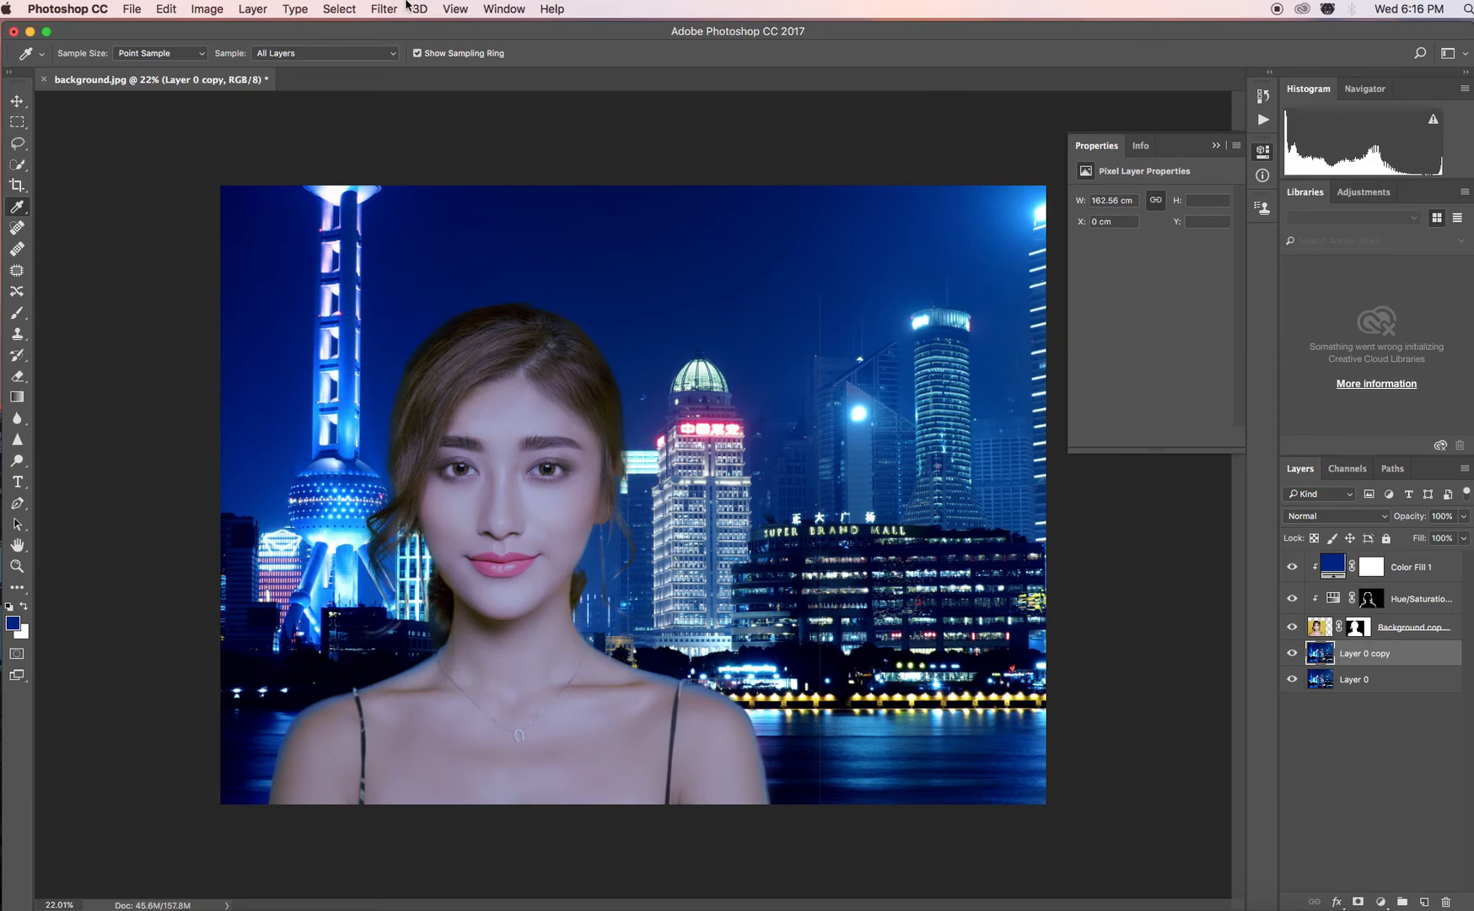
Apply a subtle Gaussian Blur with a radius below 13.4 pixels to the duplicated city layer
{"action": "left_click", "coordinate": [381, 8]}
{"action": "mouse_move", "coordinate": [450, 209]}
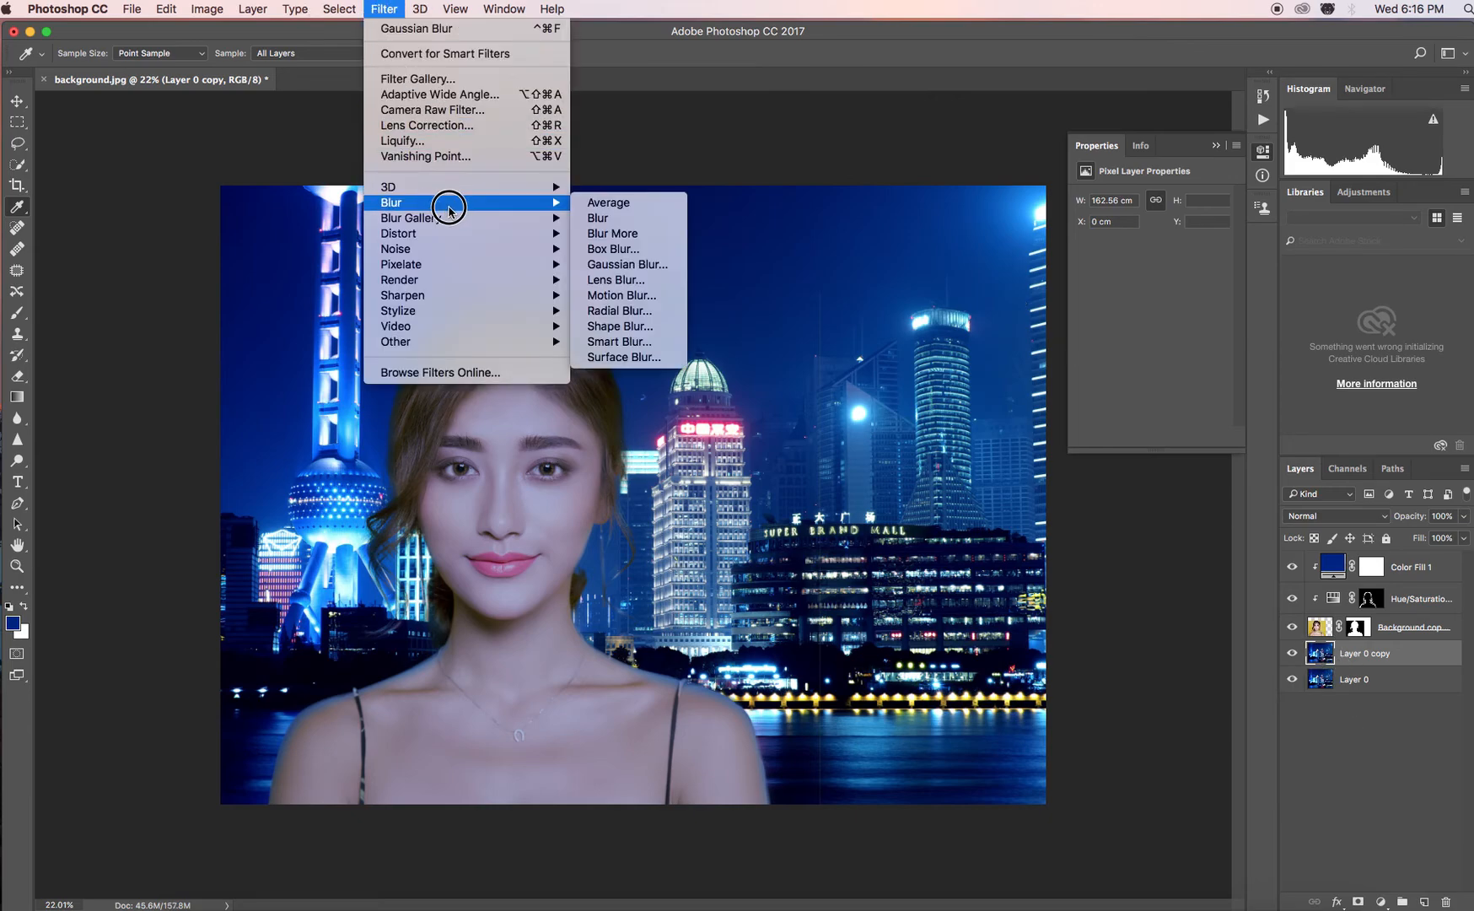
{"action": "left_click", "coordinate": [650, 264]}
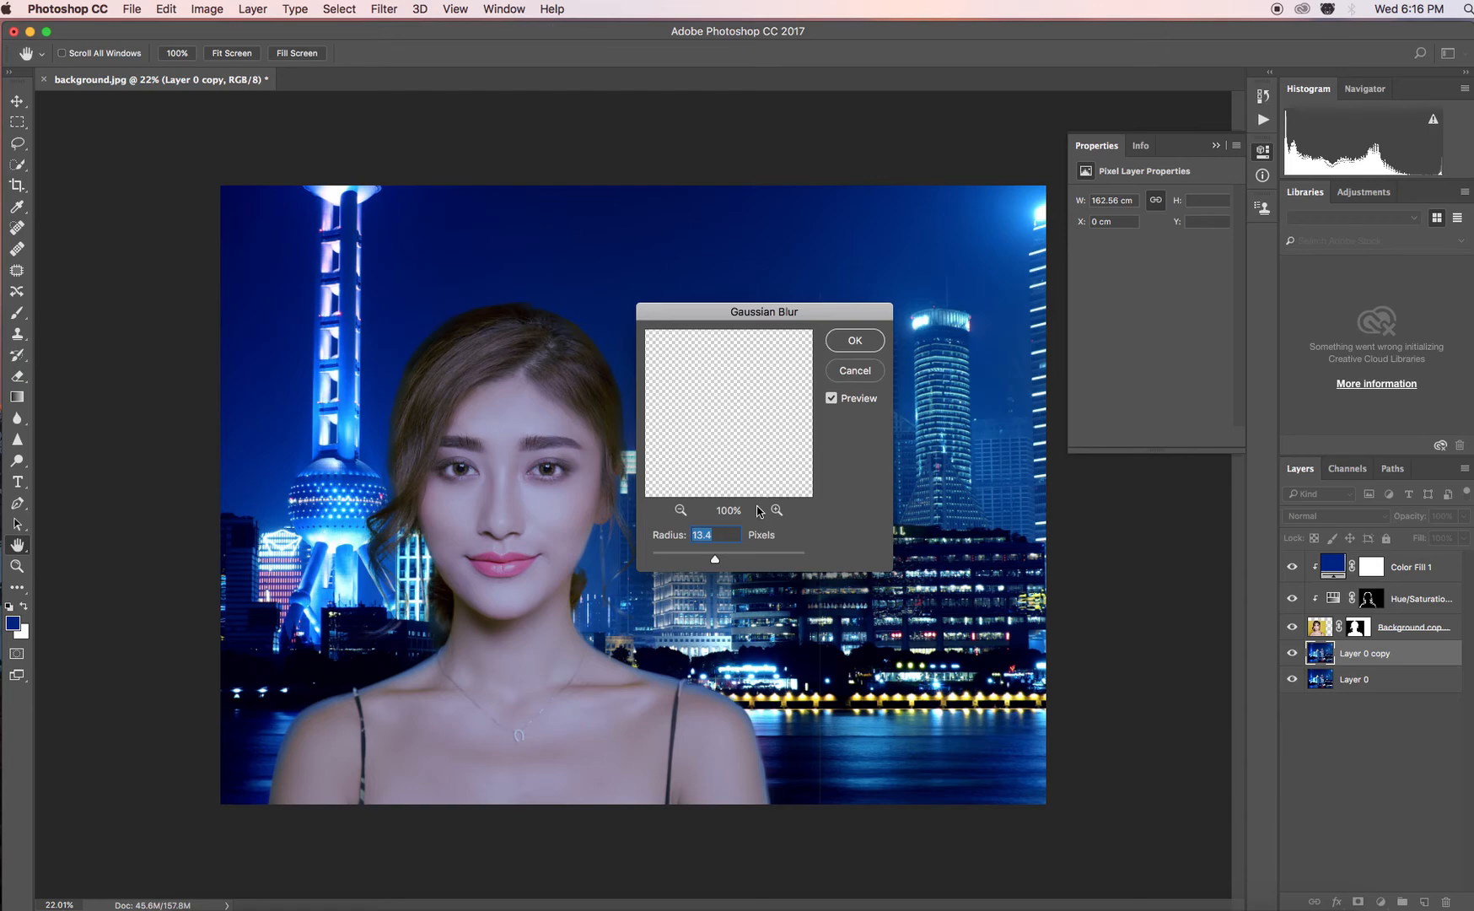
{"action": "left_click_drag", "start_coordinate": [843, 318], "coordinate": [1183, 474]}
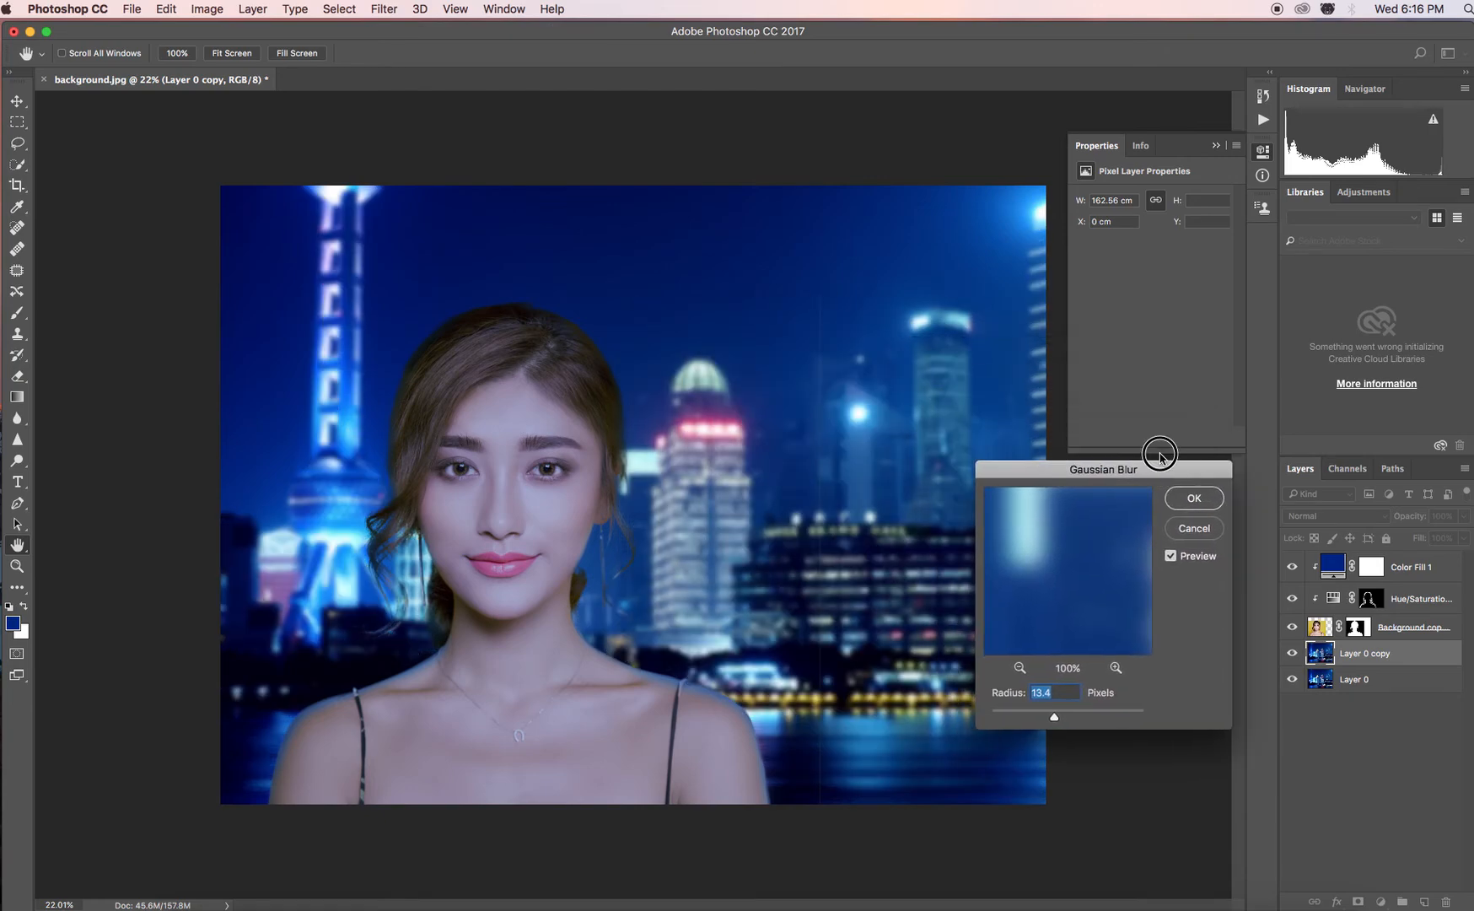
{"action": "left_click_drag", "start_coordinate": [1054, 717], "coordinate": [1031, 720]}
{"action": "left_click", "coordinate": [1193, 498]}
{"action": "key", "text": "i"}
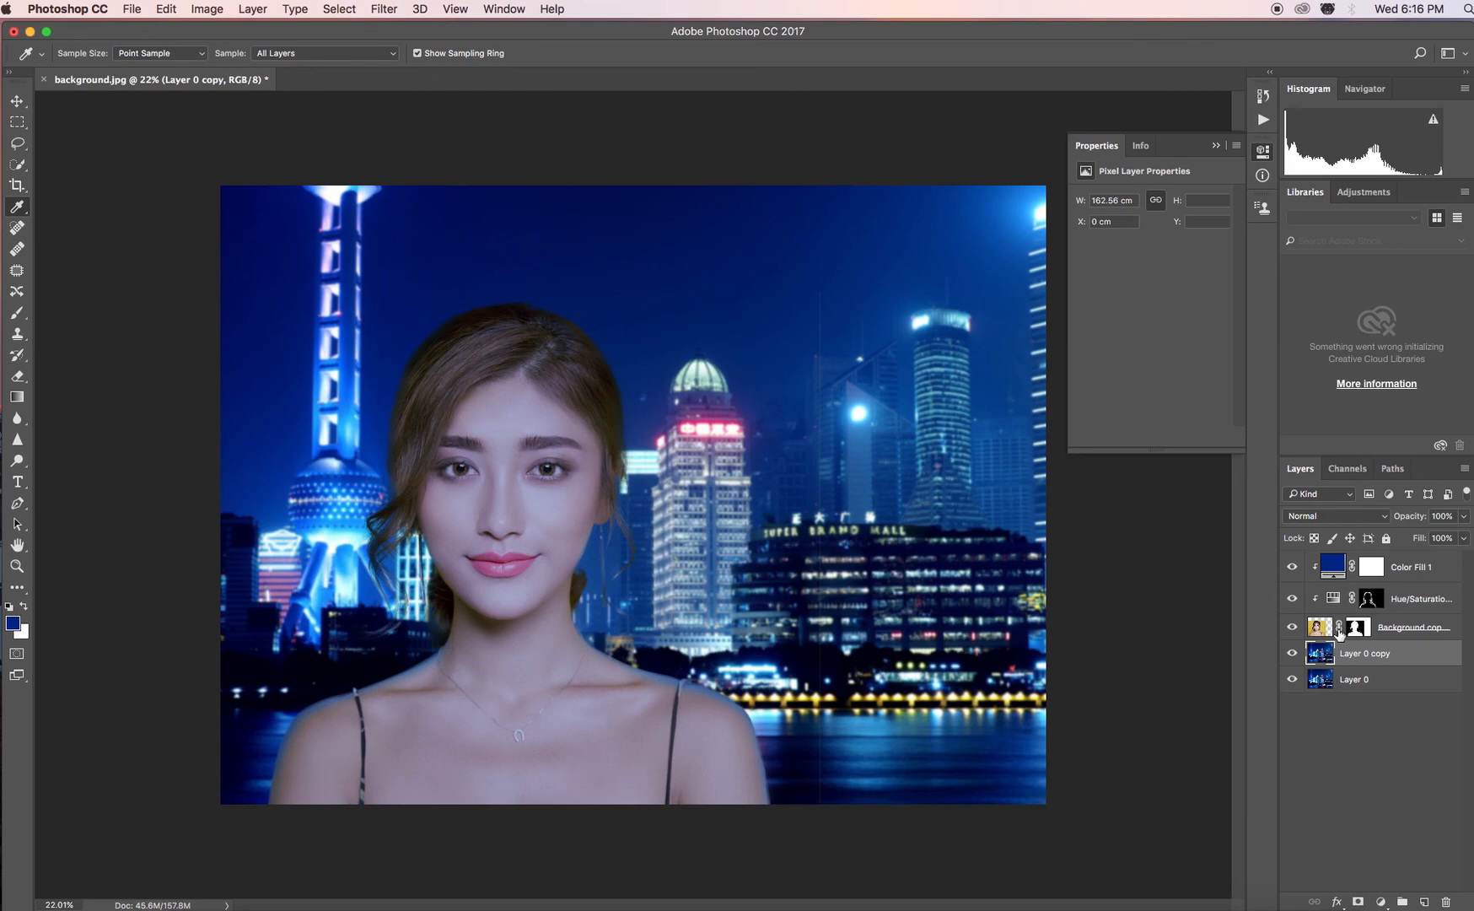
Release the blue color fill layer from its clipping mask and clip it back onto the layers below
{"action": "left_click", "coordinate": [1314, 590], "text": "alt"}
{"action": "left_click", "coordinate": [1416, 582], "text": "alt"}
{"action": "left_click", "coordinate": [1413, 580], "text": "alt"}
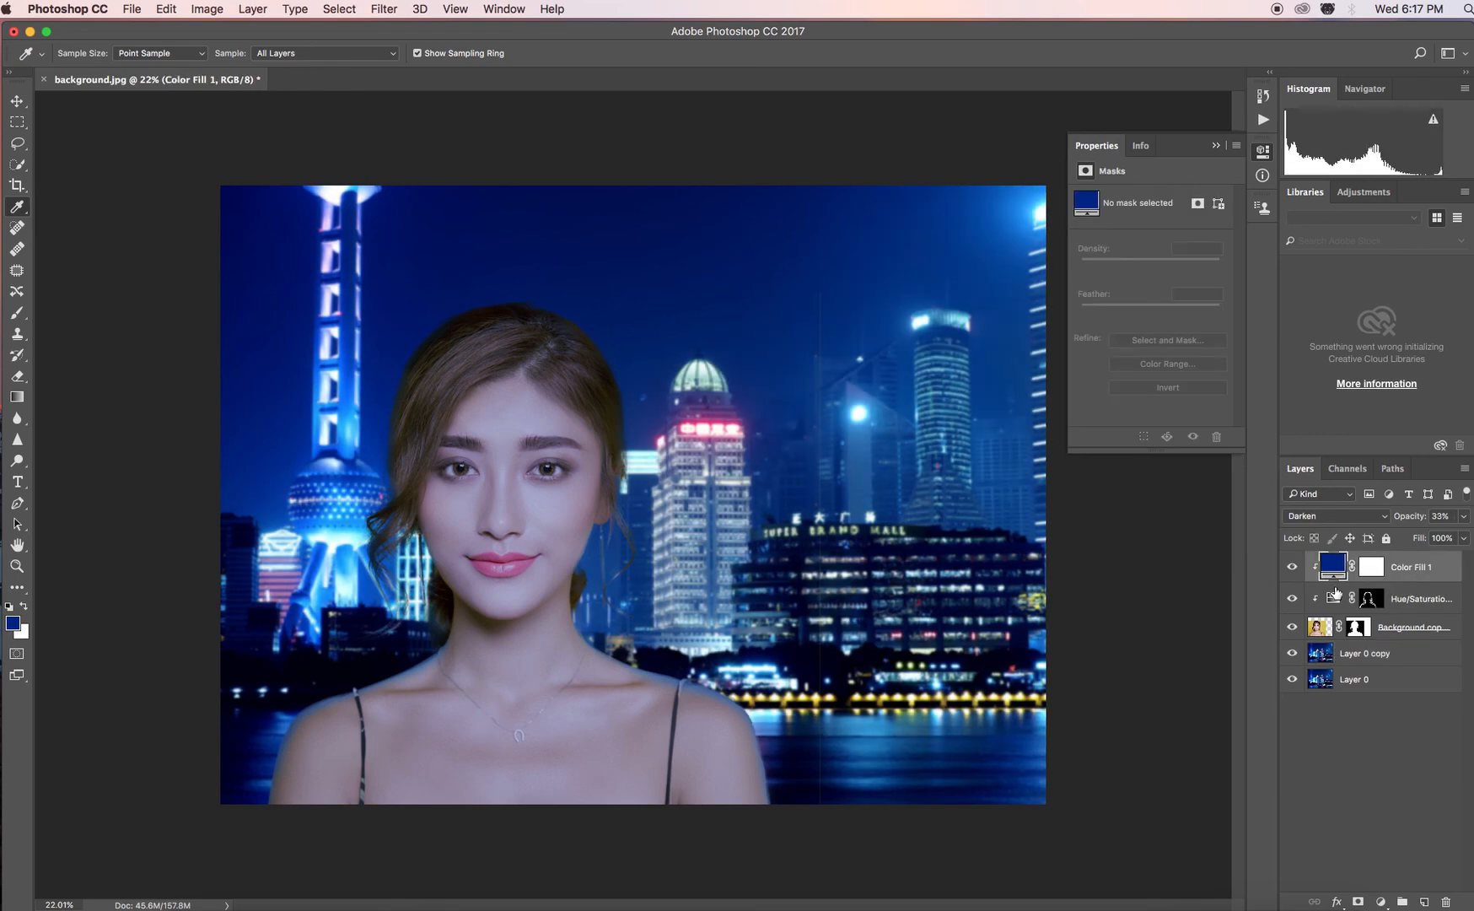